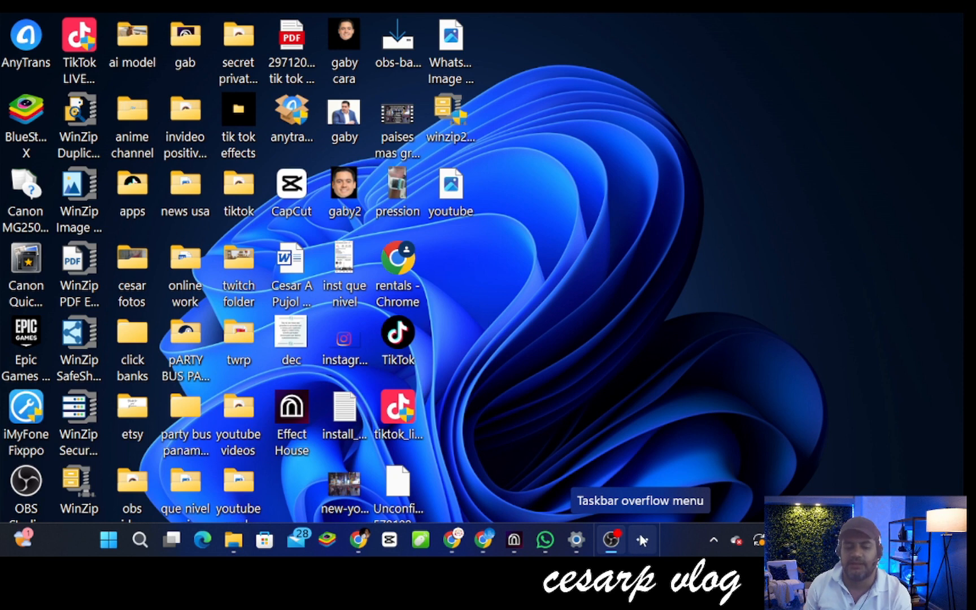
Switch to CapCut and start creating a new image.
left_click(640, 536)
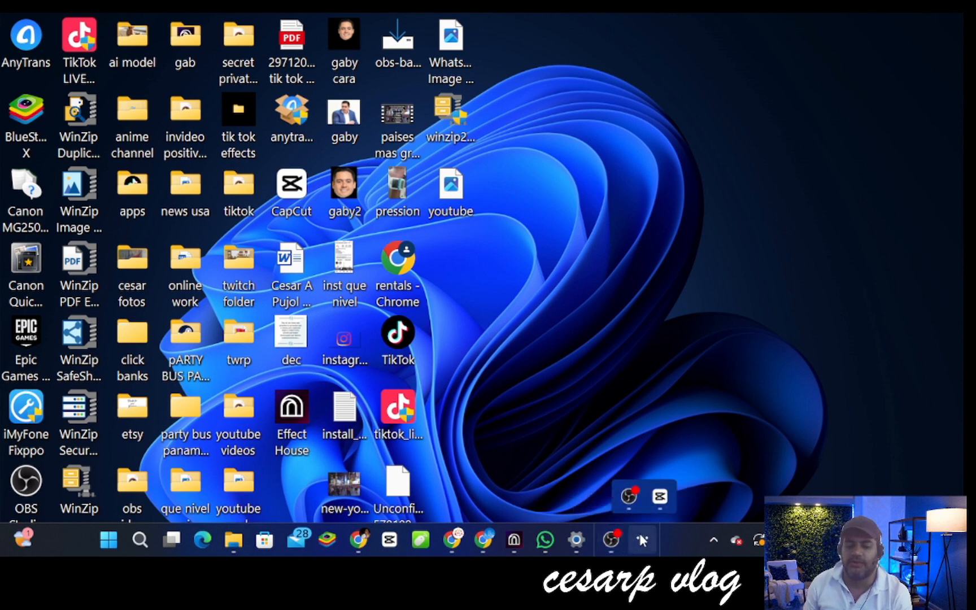
left_click(659, 498)
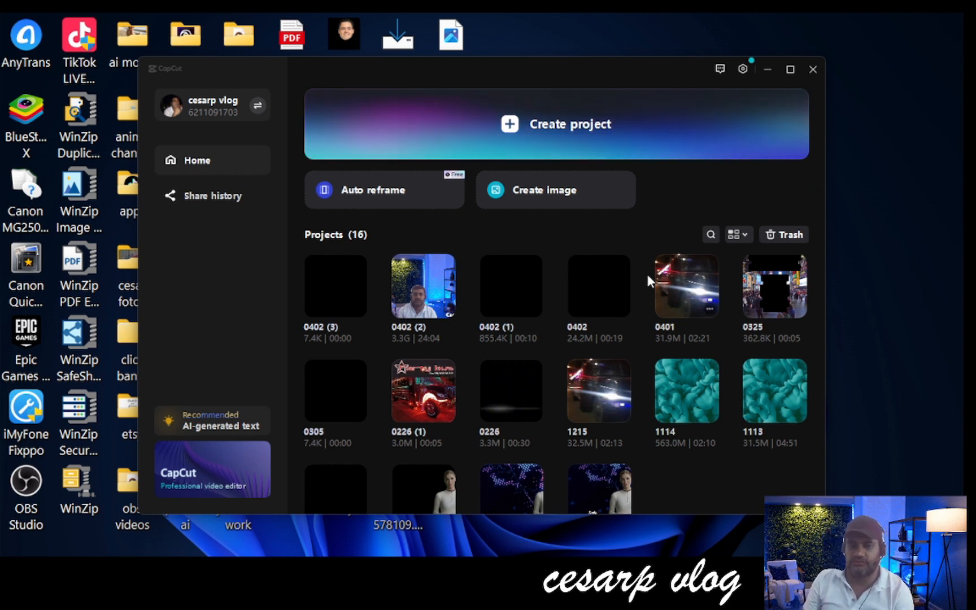
left_click(564, 194)
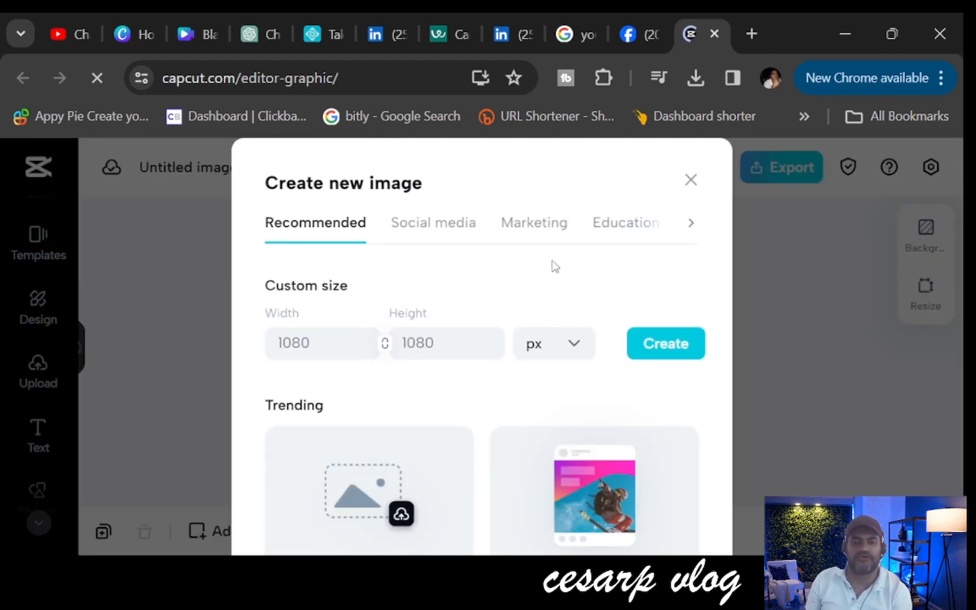
Examine the social media size presets for new images, from Instagram through Twitch.
left_click(430, 227)
scroll(447, 288, "down", 5)
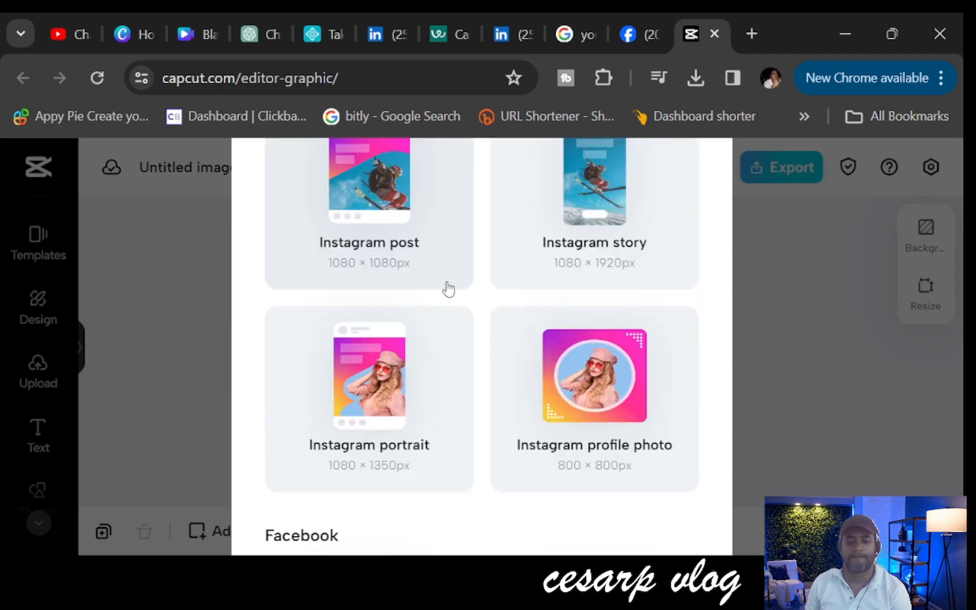
scroll(446, 287, "up", 1)
scroll(447, 286, "up", 4)
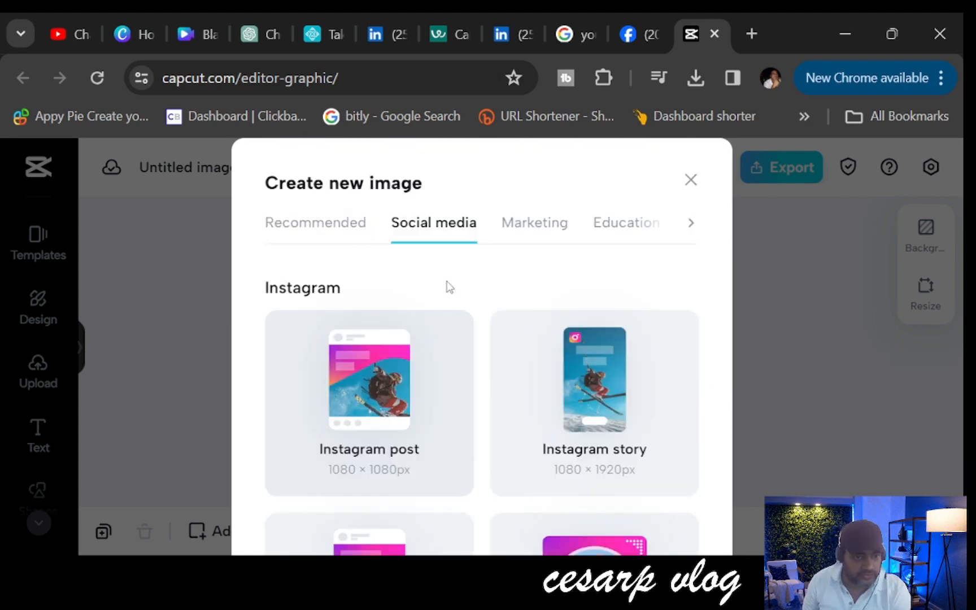
scroll(451, 277, "down", 1)
scroll(450, 276, "down", 1)
scroll(391, 251, "down", 5)
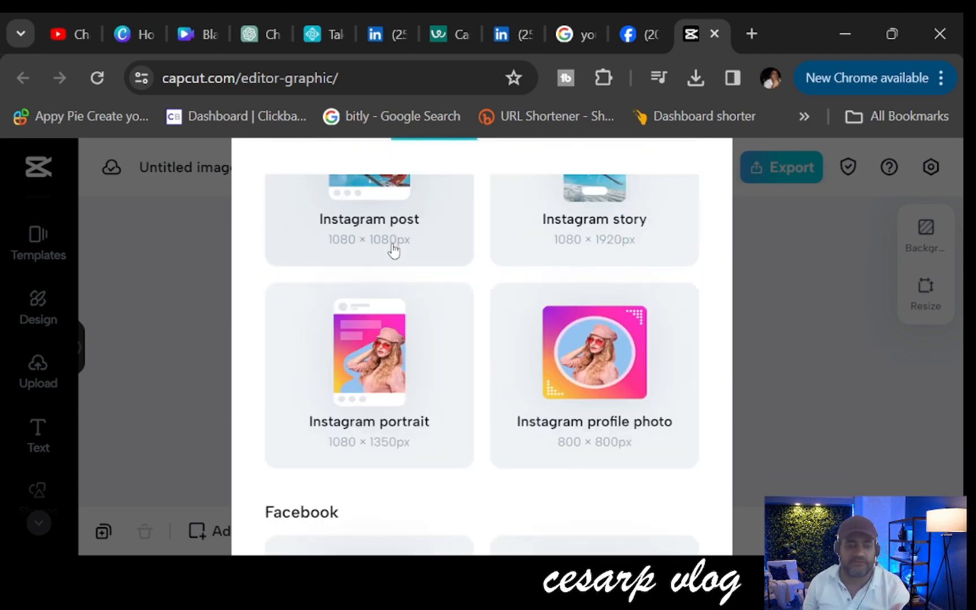
scroll(394, 250, "up", 5)
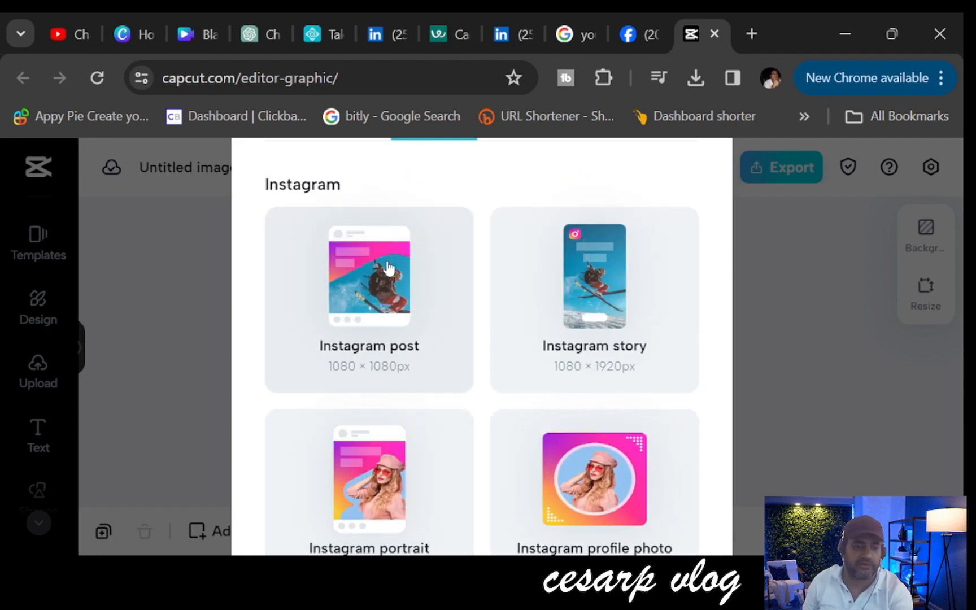
scroll(387, 266, "down", 5)
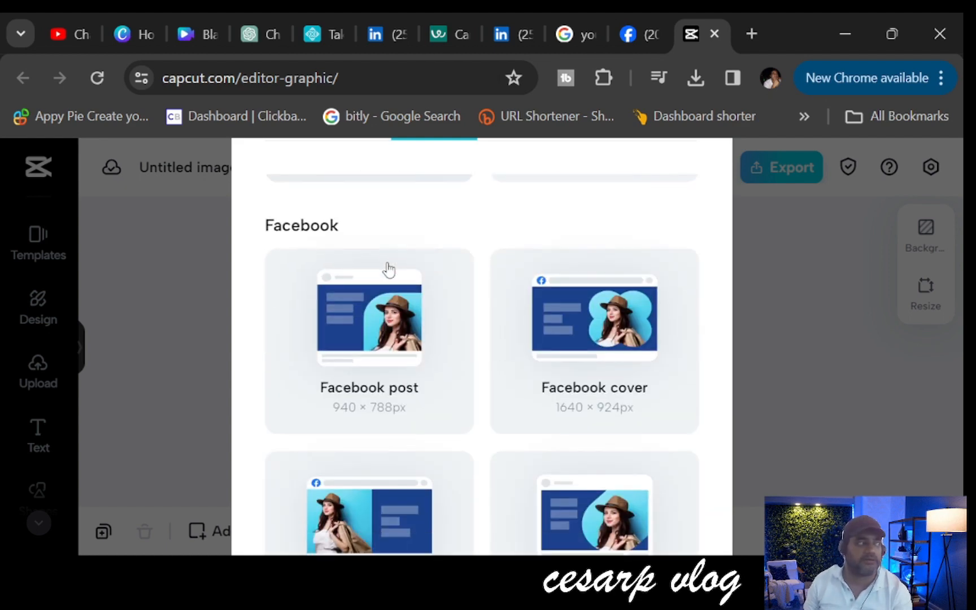
scroll(389, 269, "down", 7)
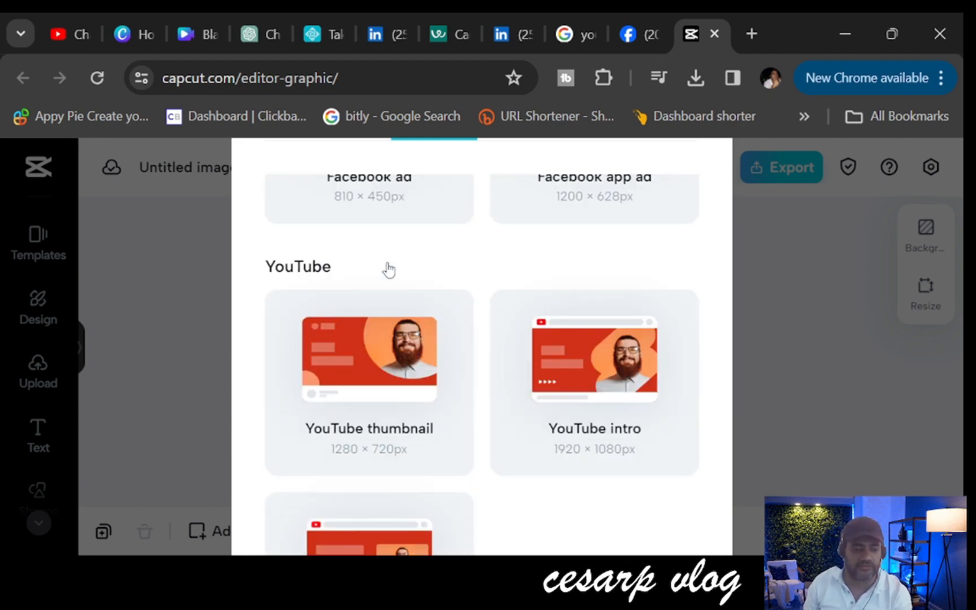
scroll(389, 268, "down", 7)
scroll(389, 268, "down", 7)
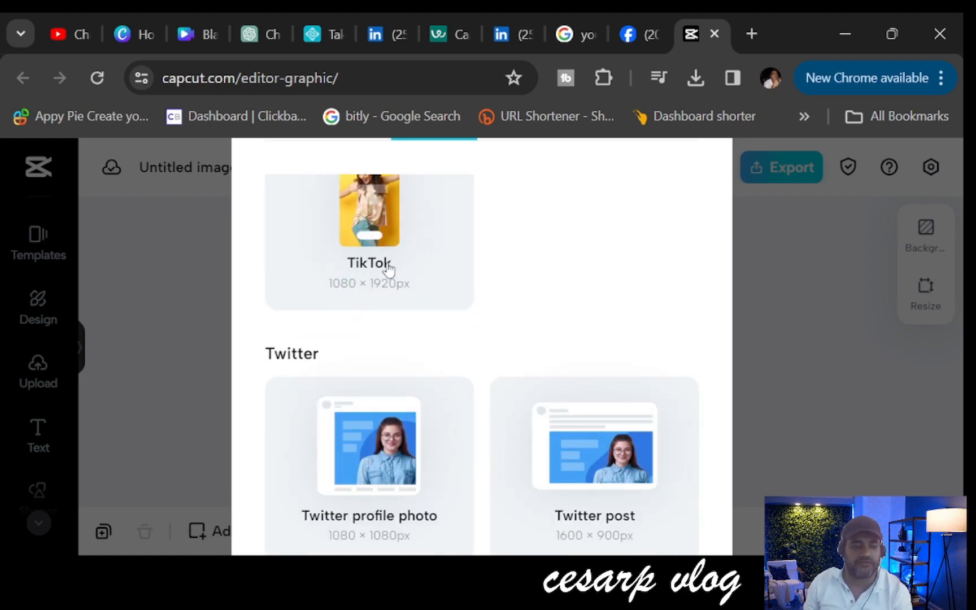
scroll(388, 266, "down", 2)
scroll(389, 266, "up", 4)
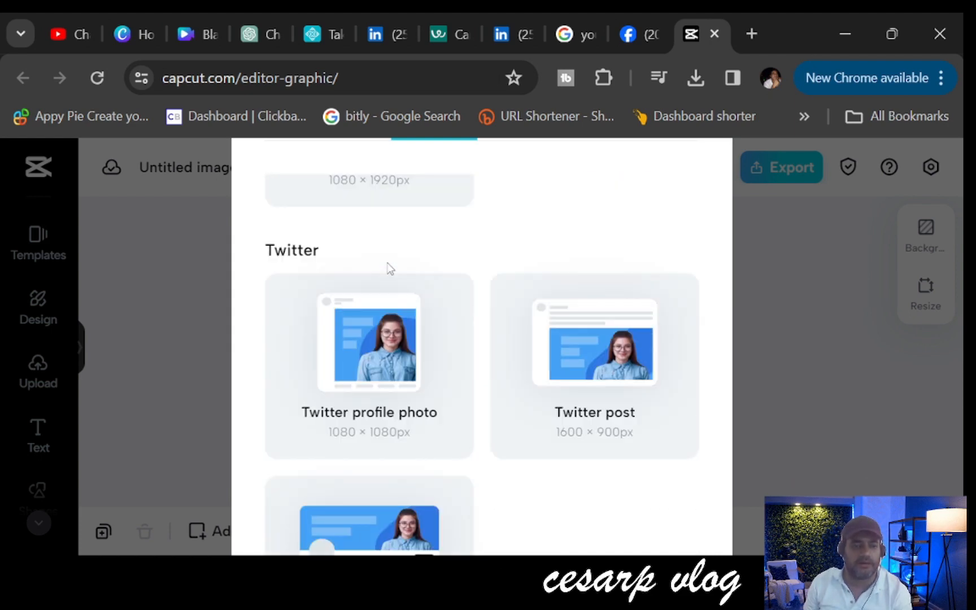
scroll(389, 269, "down", 7)
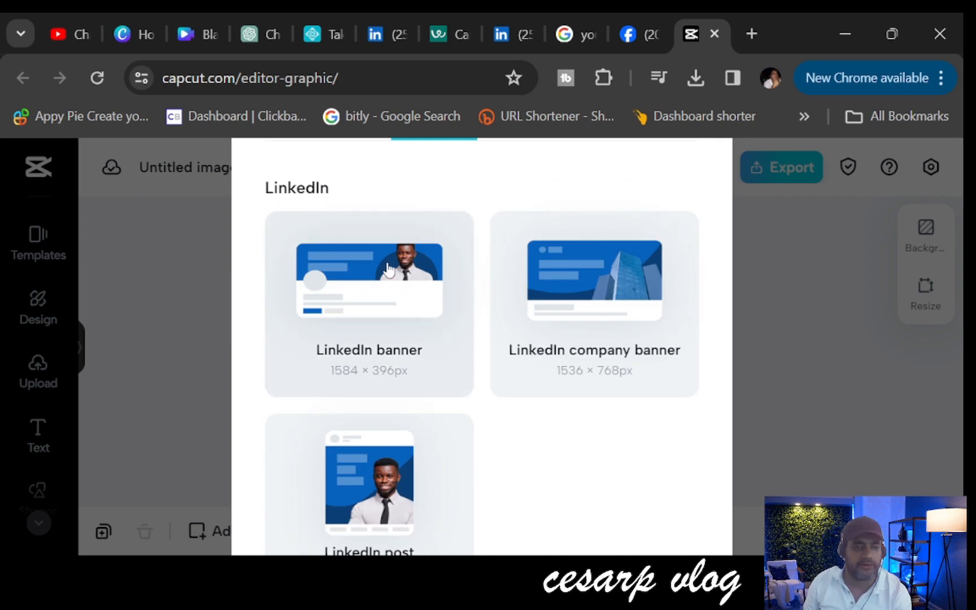
scroll(392, 270, "down", 4)
scroll(393, 269, "down", 3)
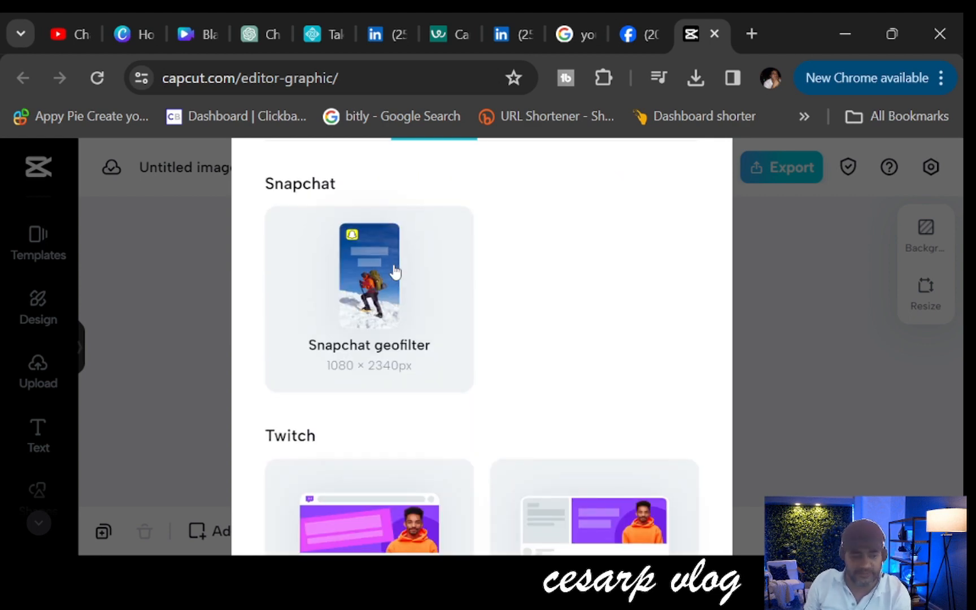
scroll(396, 271, "down", 3)
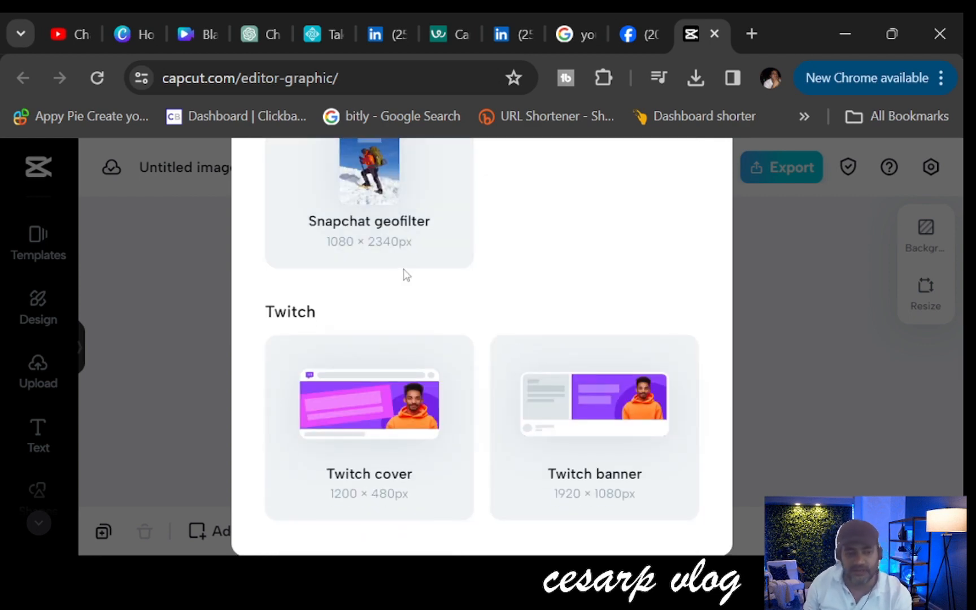
Create a blank image with the 1280 × 720 px YouTube thumbnail preset.
scroll(403, 275, "up", 15)
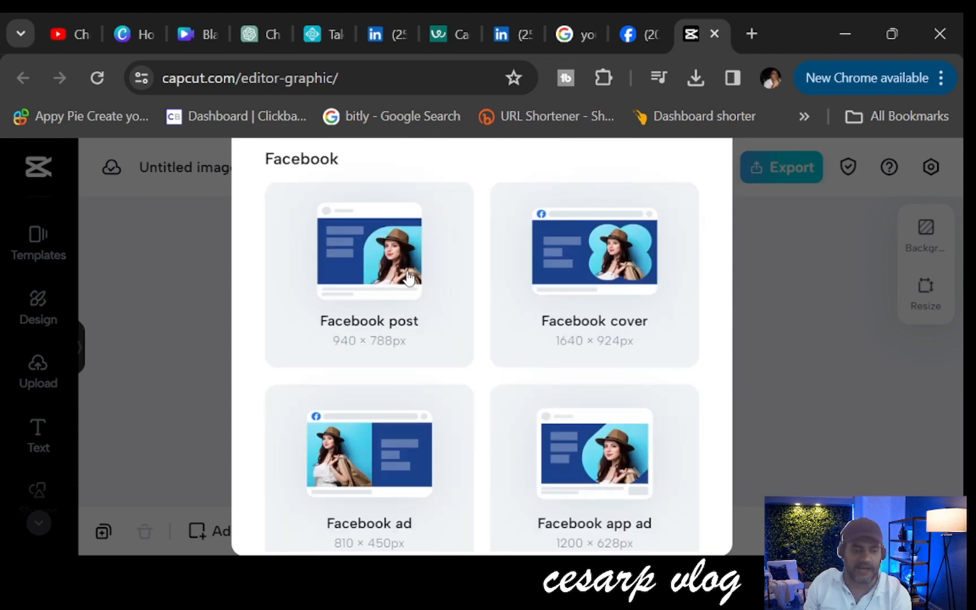
scroll(410, 277, "down", 5)
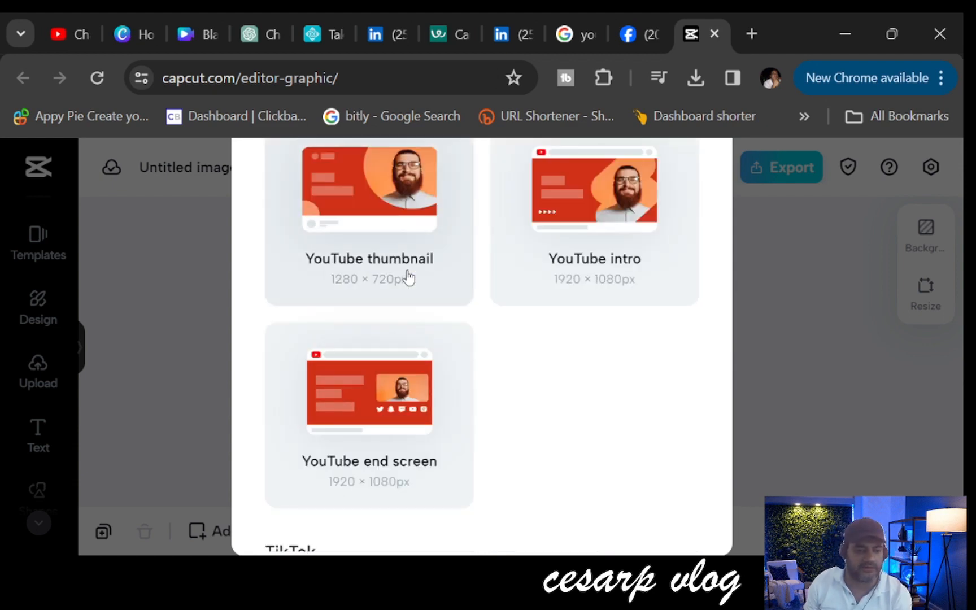
left_click(399, 201)
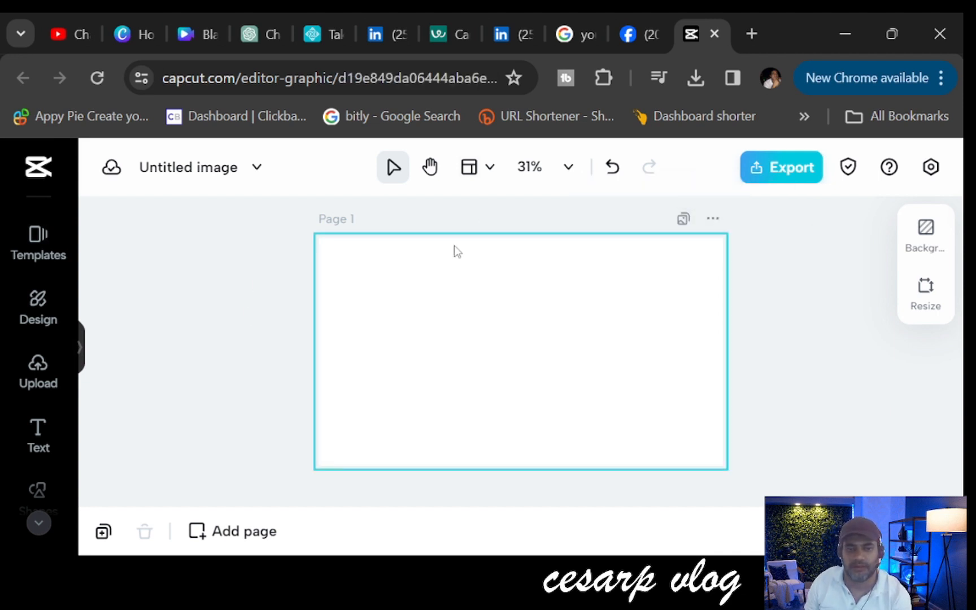
Start adding an image to the blank page by opening the upload file picker for this device.
left_click(489, 250)
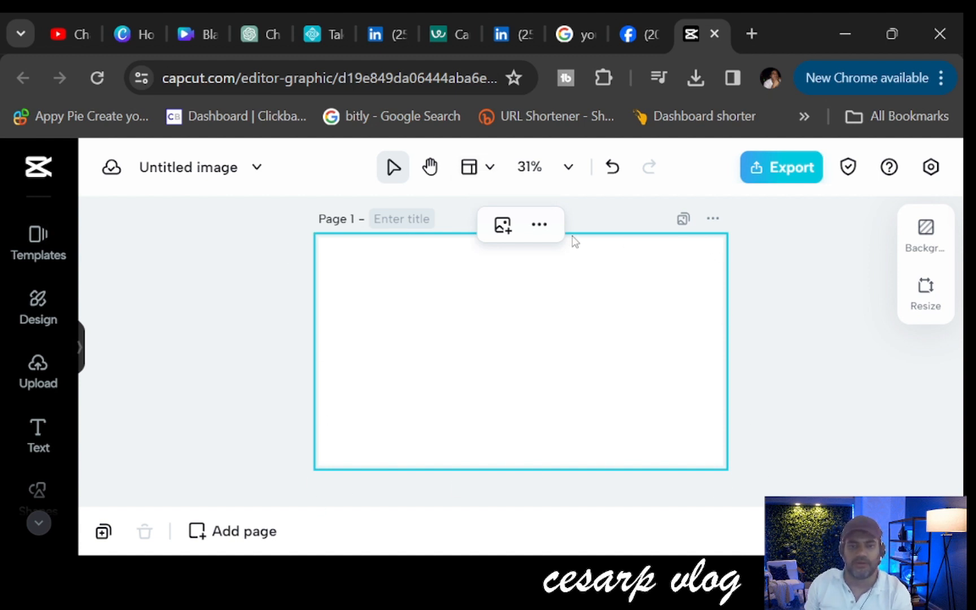
left_click(503, 226)
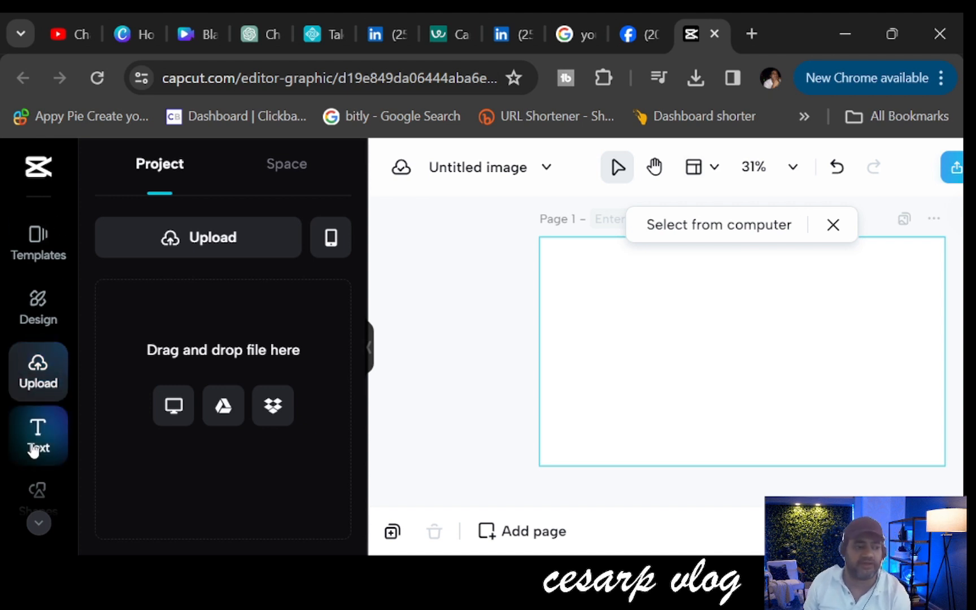
mouse_move(183, 255)
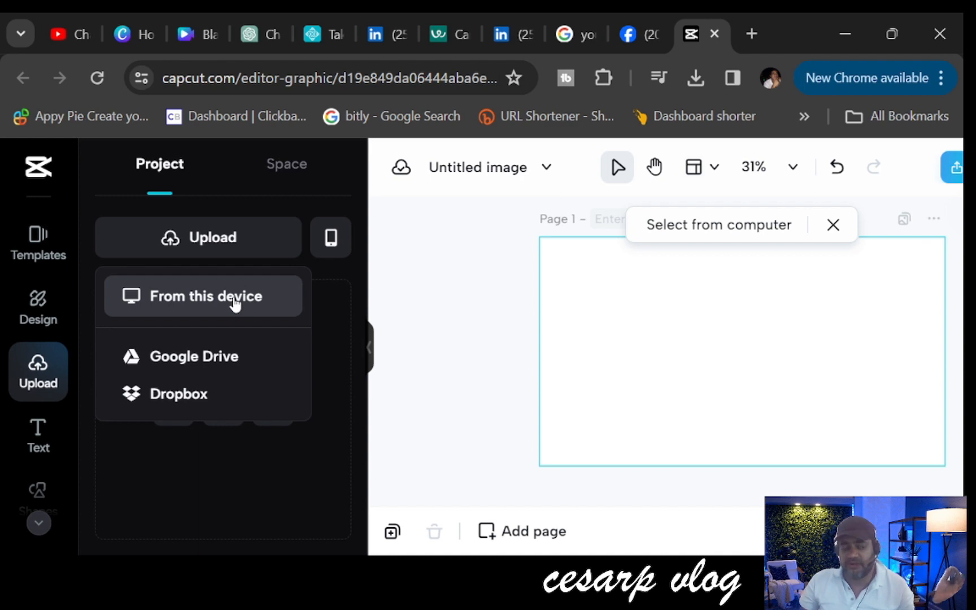
left_click(201, 302)
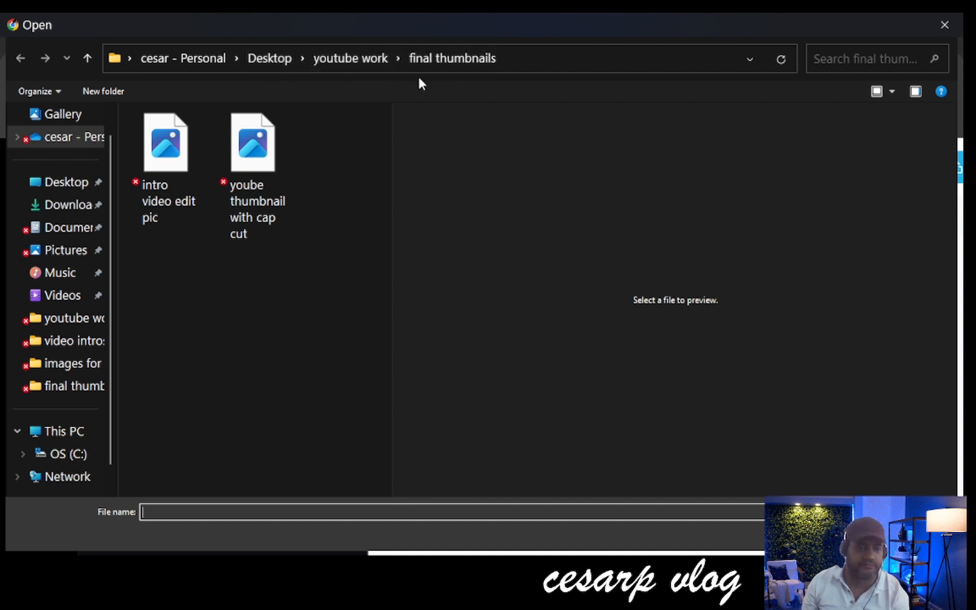
Look through the images for work and video intros folders inside youtube work for a usable picture.
left_click(351, 60)
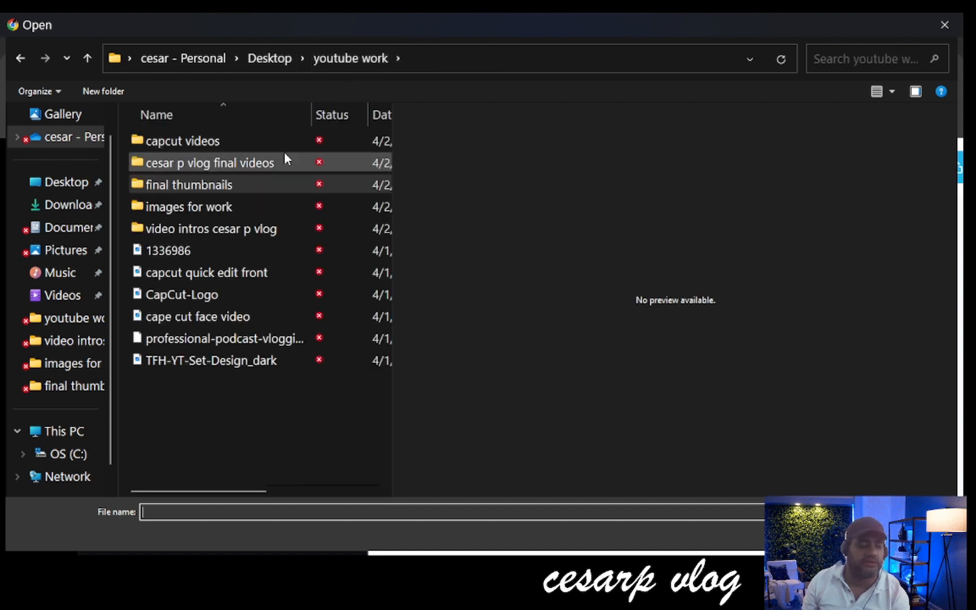
double_click(237, 205)
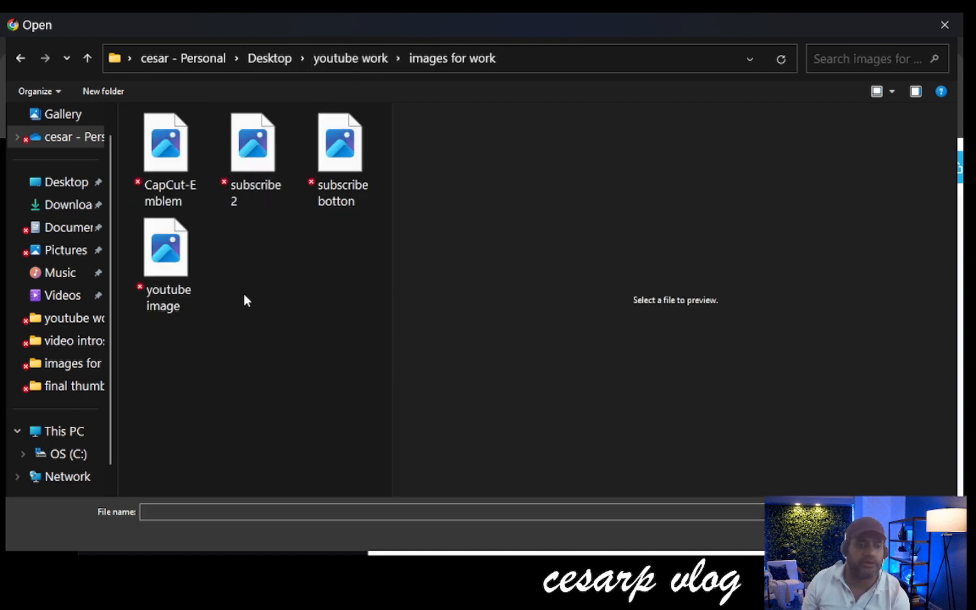
left_click(375, 61)
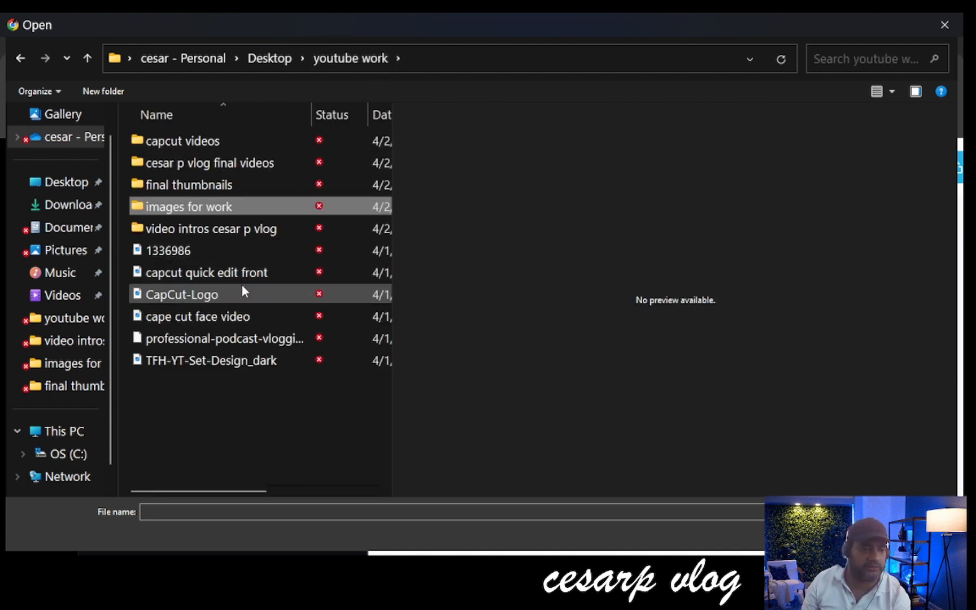
double_click(259, 229)
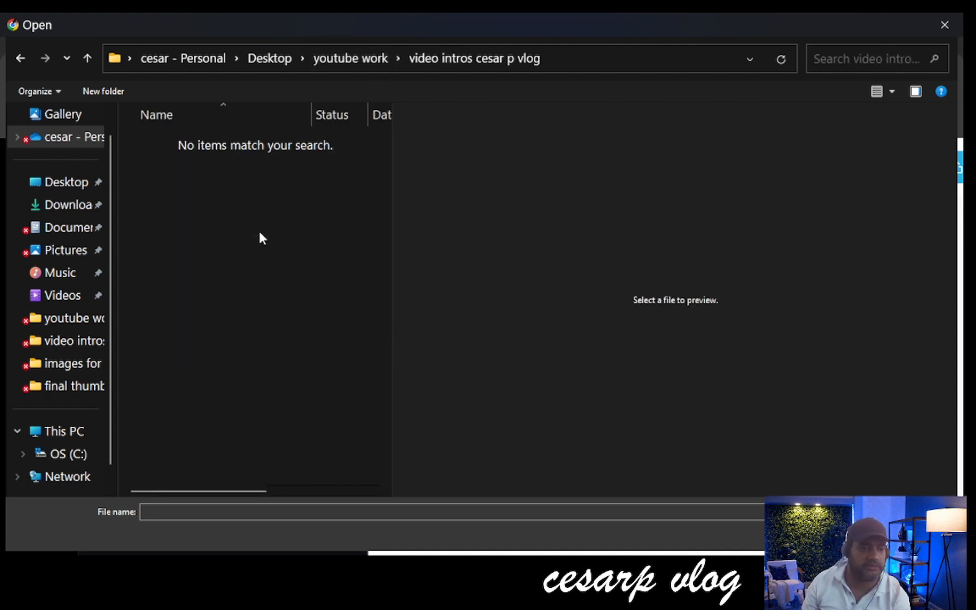
left_click(346, 58)
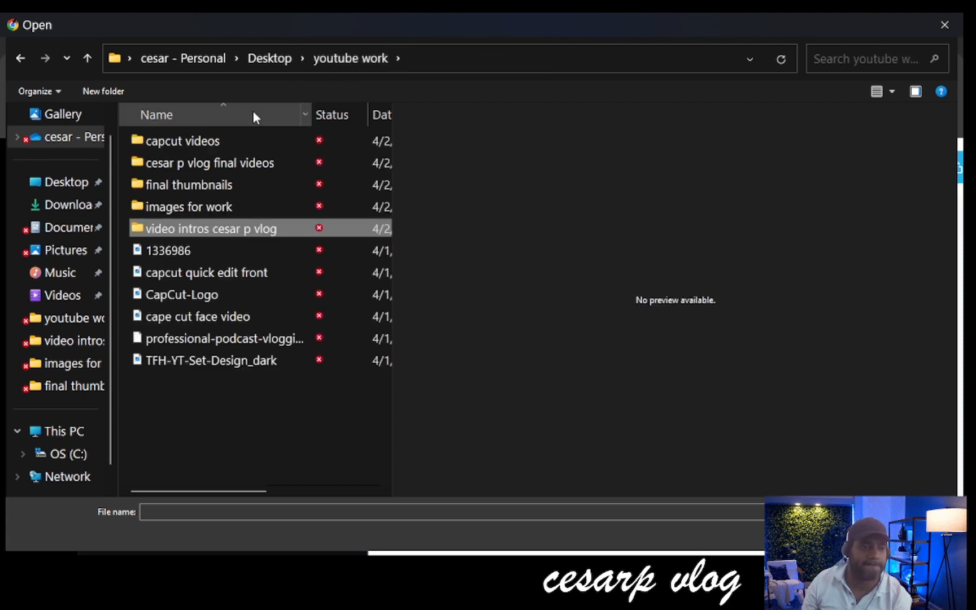
Upload "intro video edit pic" from the final thumbnails folder and place it on the page as the full background.
double_click(219, 185)
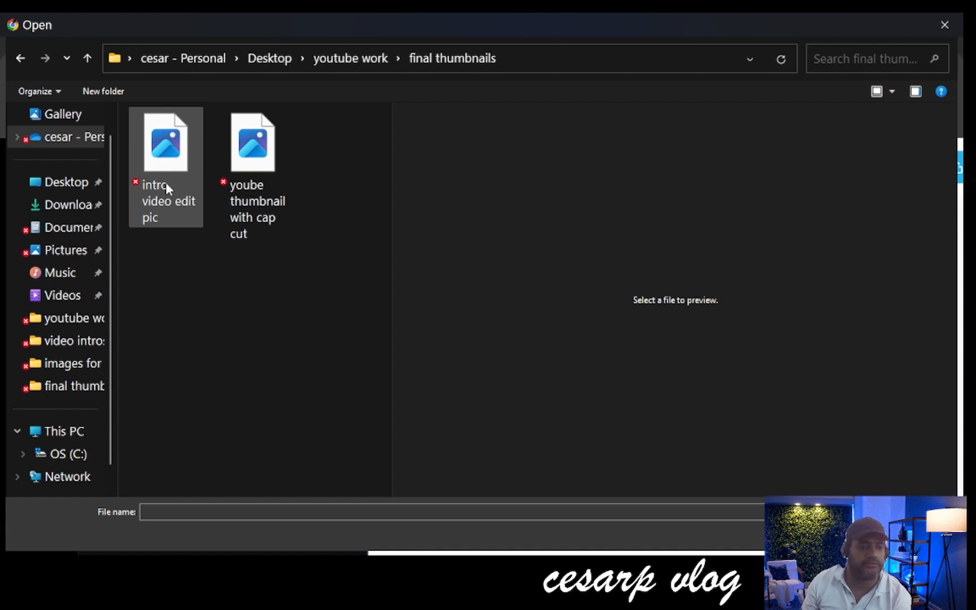
double_click(165, 183)
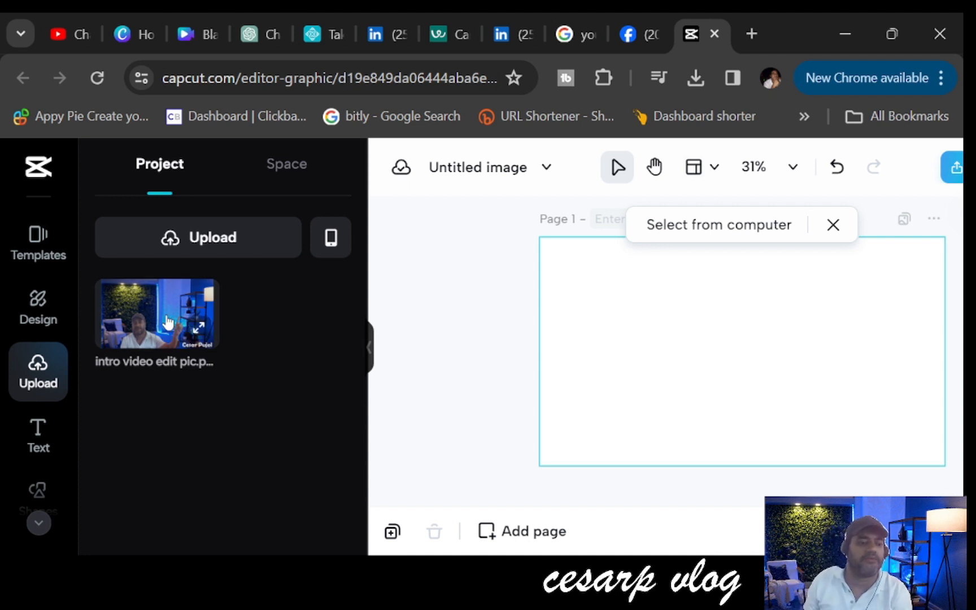
left_click_drag(168, 322, 703, 353)
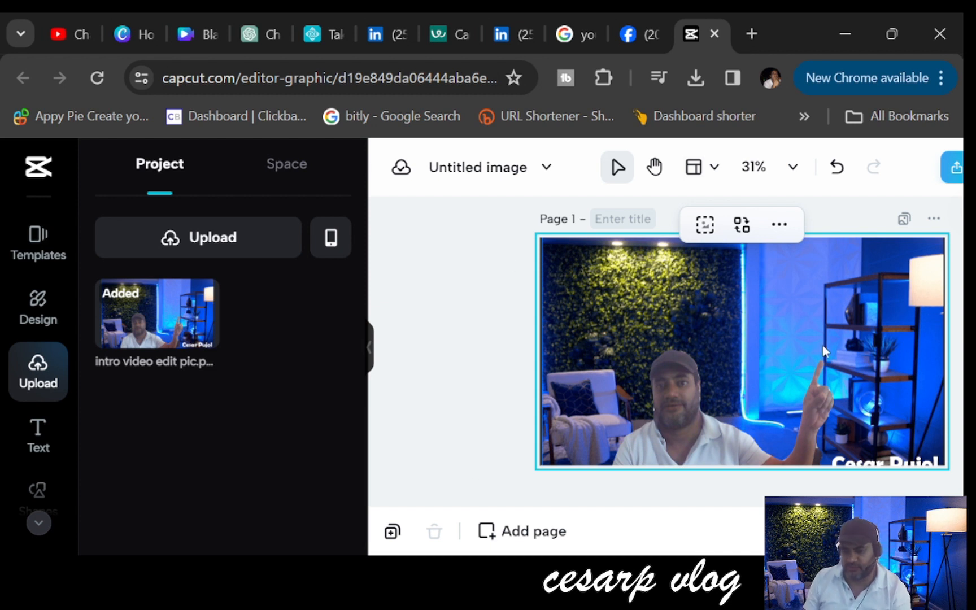
Switch to the Google Images tab and look through the YouTube logo results for a usable picture.
left_click(266, 239)
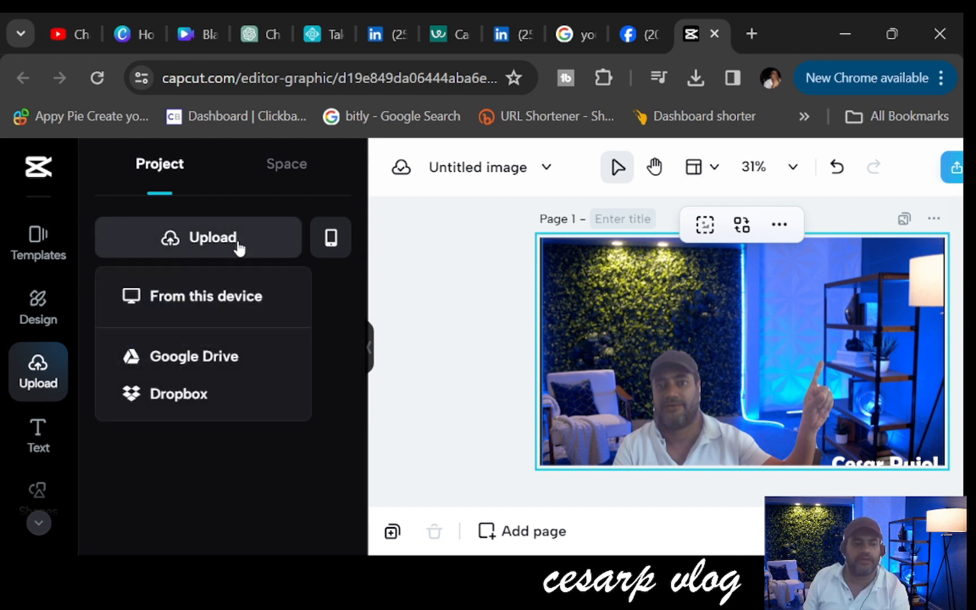
left_click(219, 304)
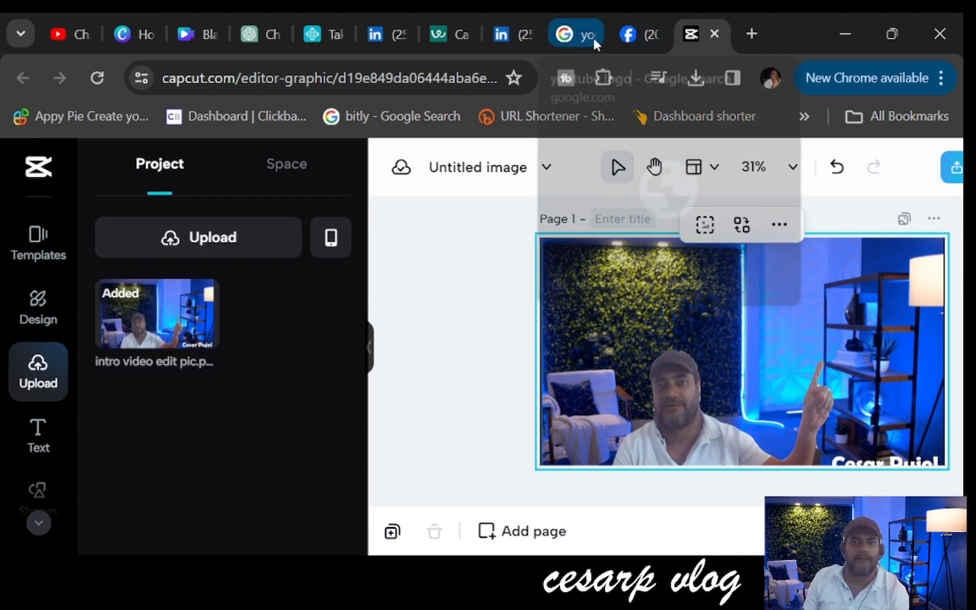
left_click(593, 37)
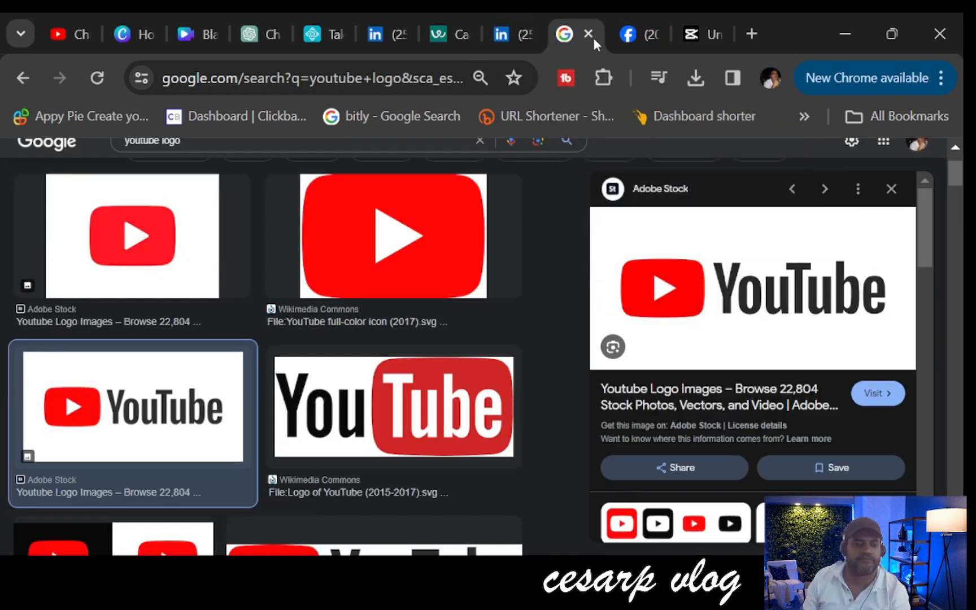
scroll(310, 346, "down", 5)
scroll(309, 345, "down", 10)
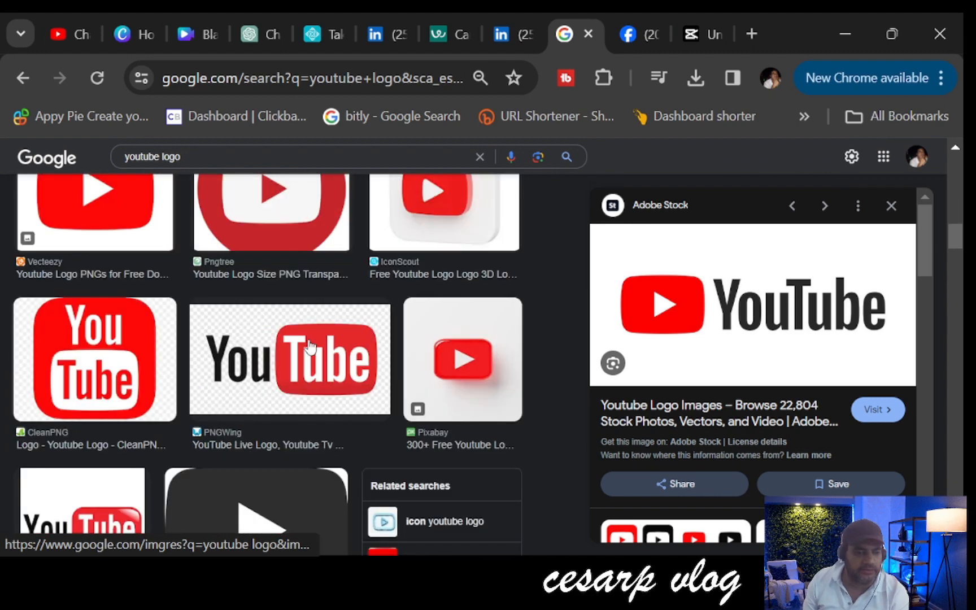
scroll(310, 354, "up", 10)
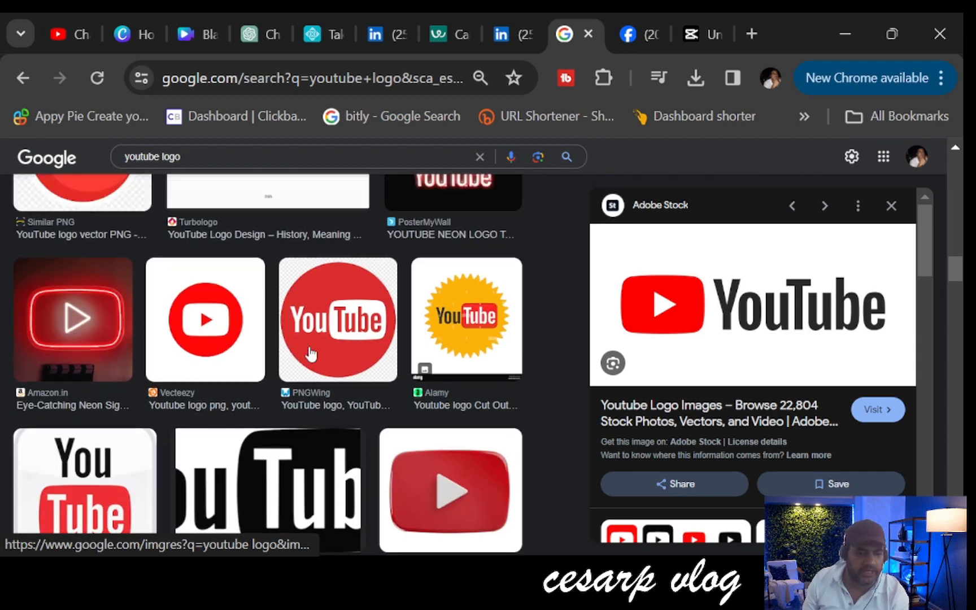
scroll(310, 354, "up", 8)
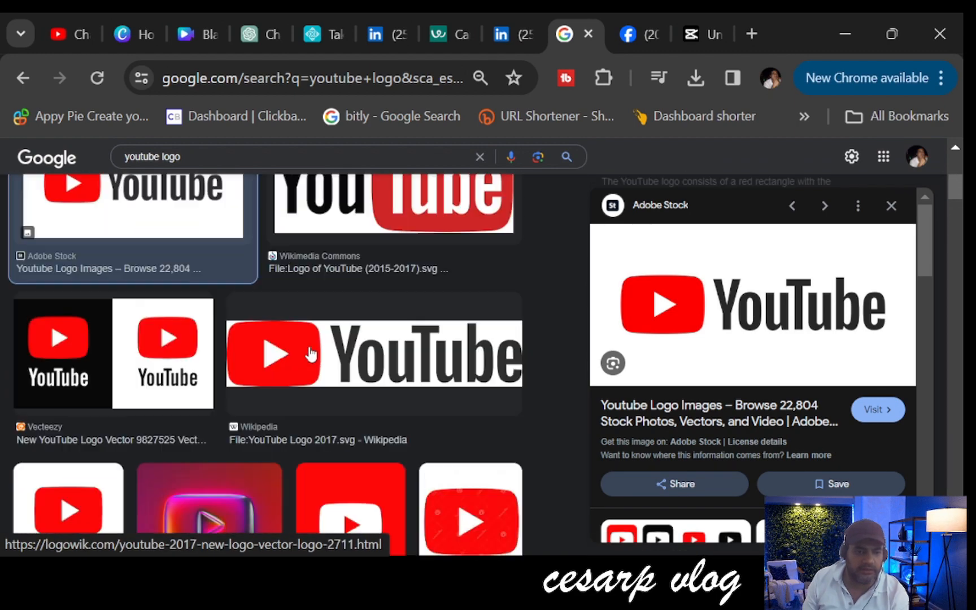
scroll(310, 353, "down", 10)
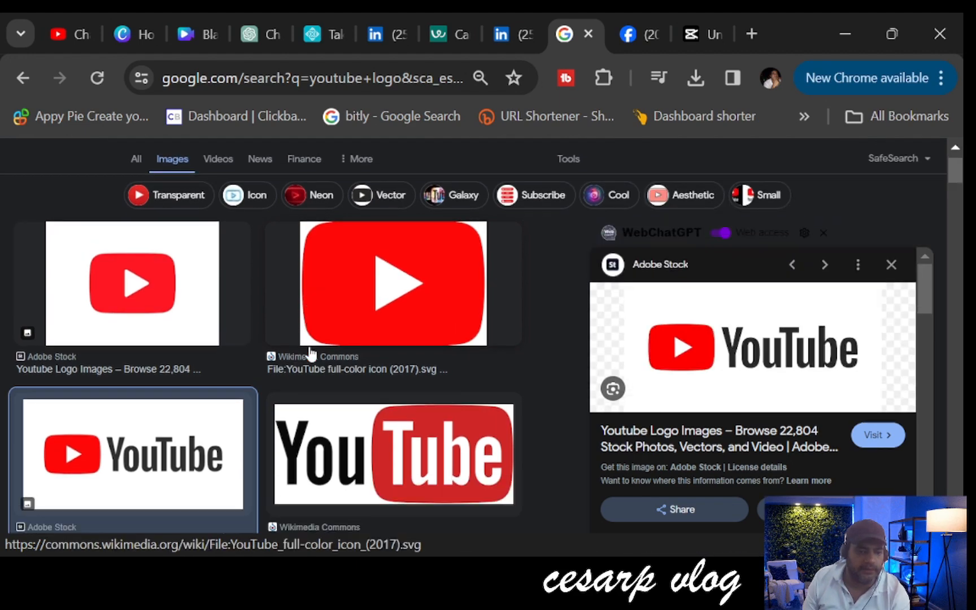
scroll(308, 350, "down", 10)
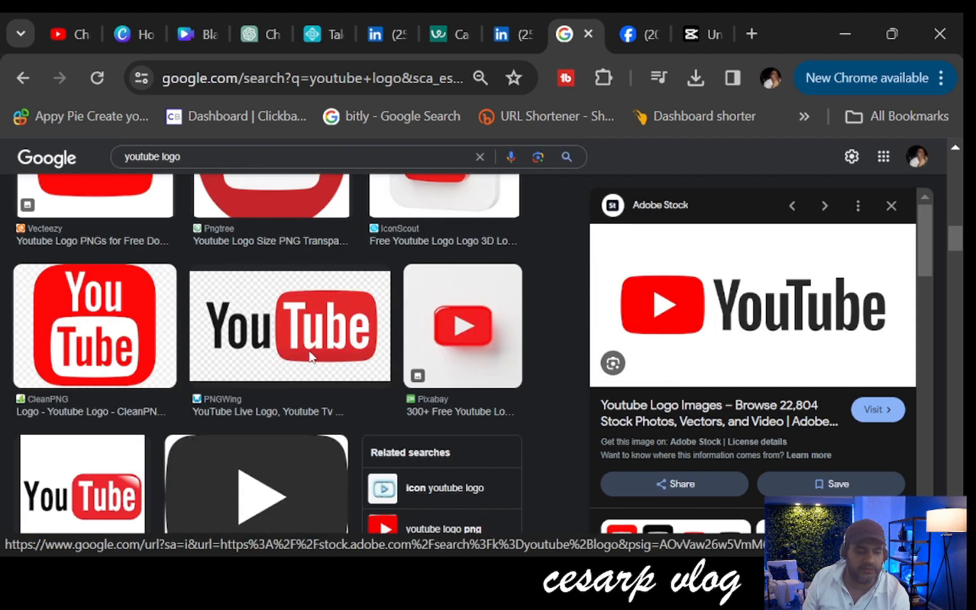
scroll(310, 355, "down", 10)
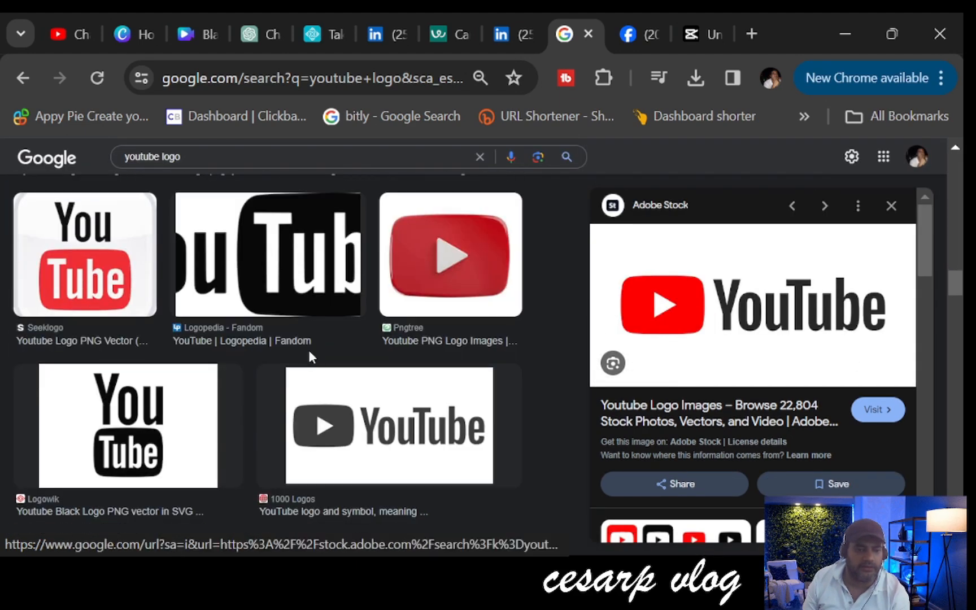
scroll(310, 356, "up", 20)
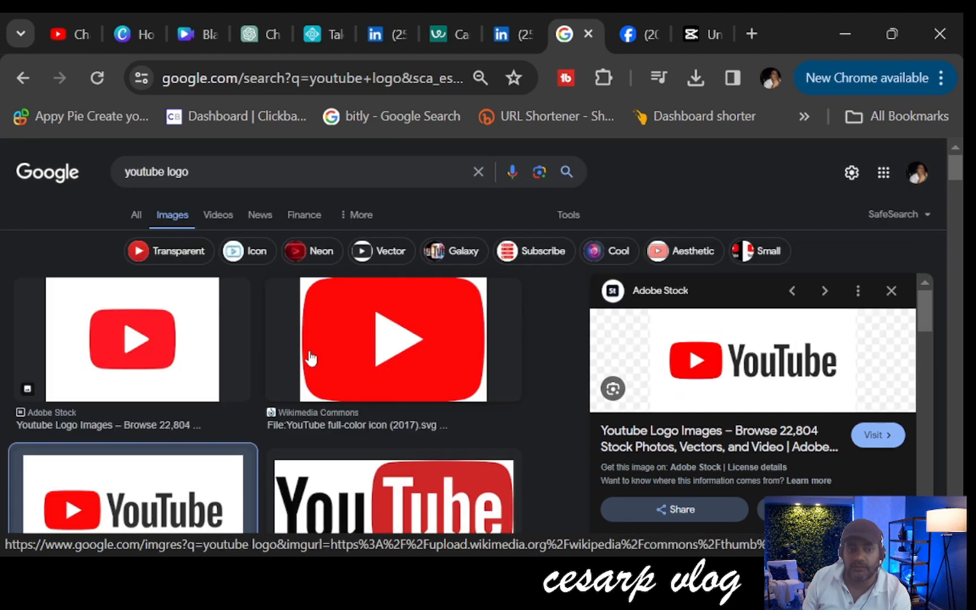
Return to CapCut and upload the CapCut-Emblem image from the images for work folder inside youtube work.
mouse_move(702, 33)
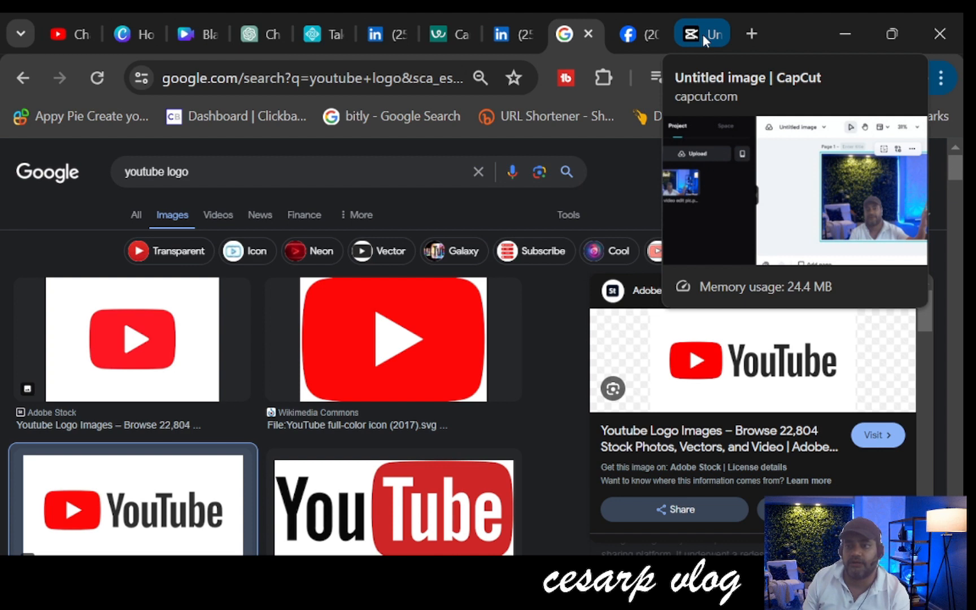
left_click(702, 33)
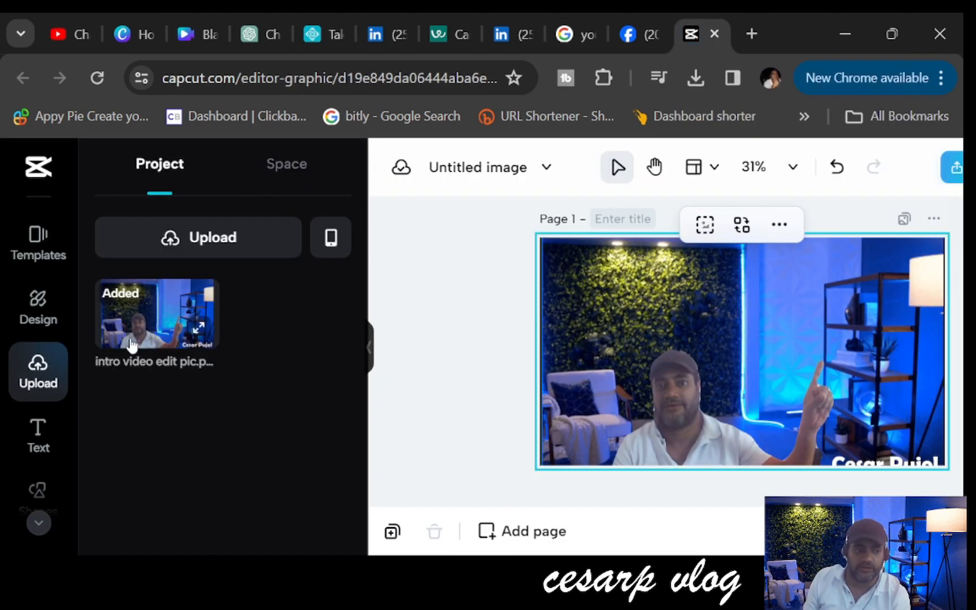
left_click(198, 240)
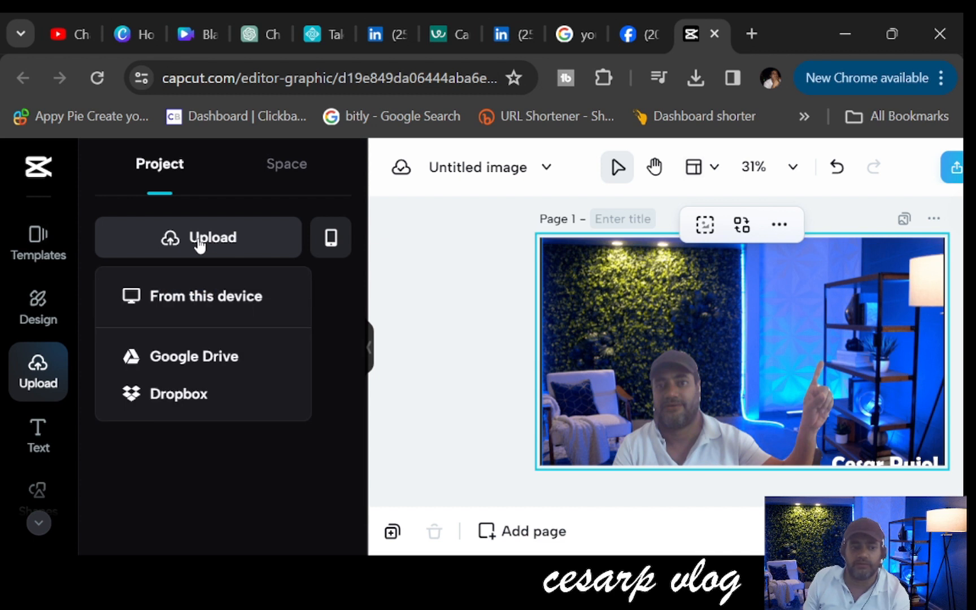
left_click(201, 297)
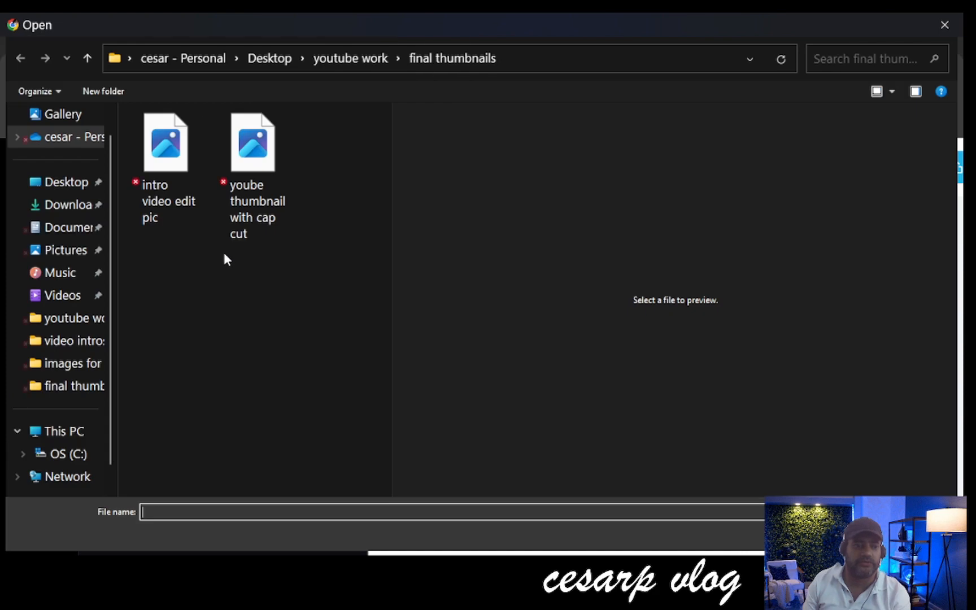
left_click(367, 60)
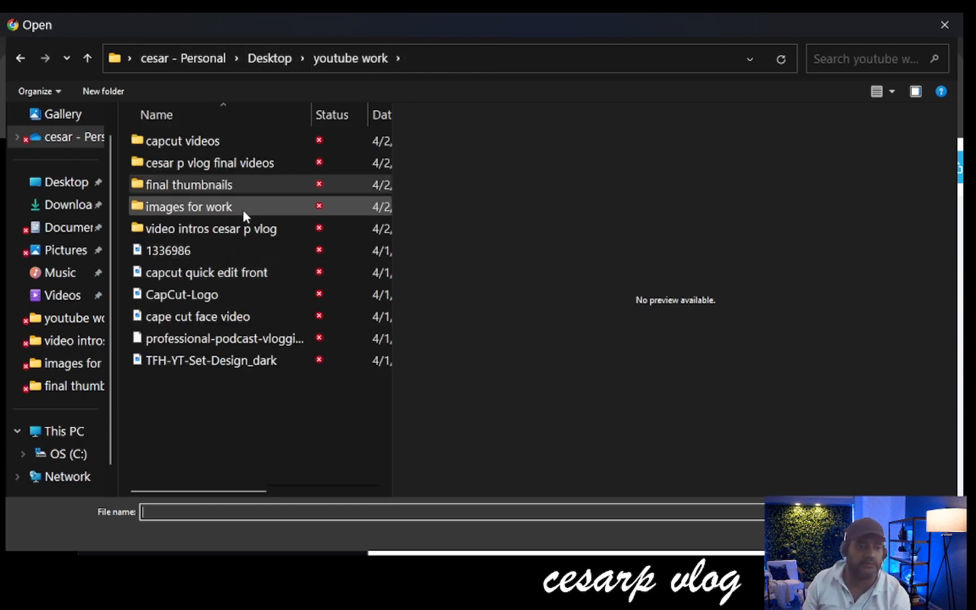
double_click(244, 210)
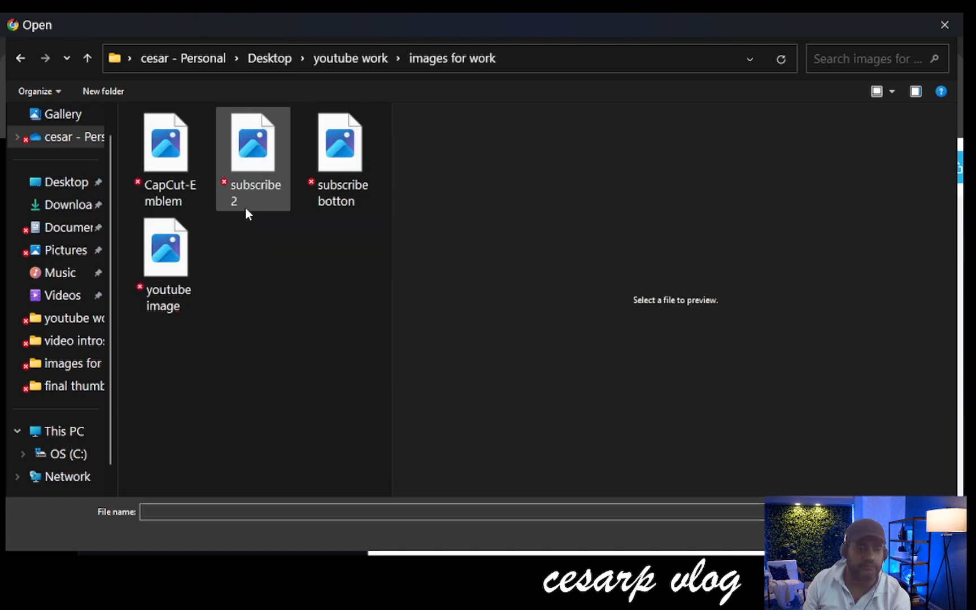
double_click(176, 166)
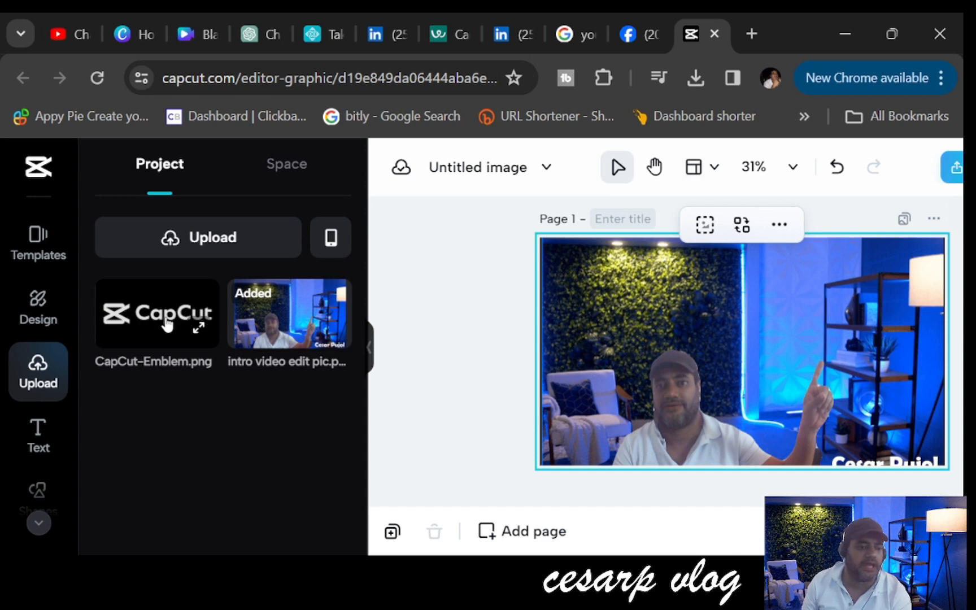
Place the CapCut emblem on the page, shrink it to about a third of the page width and position it above the pointing finger.
left_click_drag(170, 322, 820, 336)
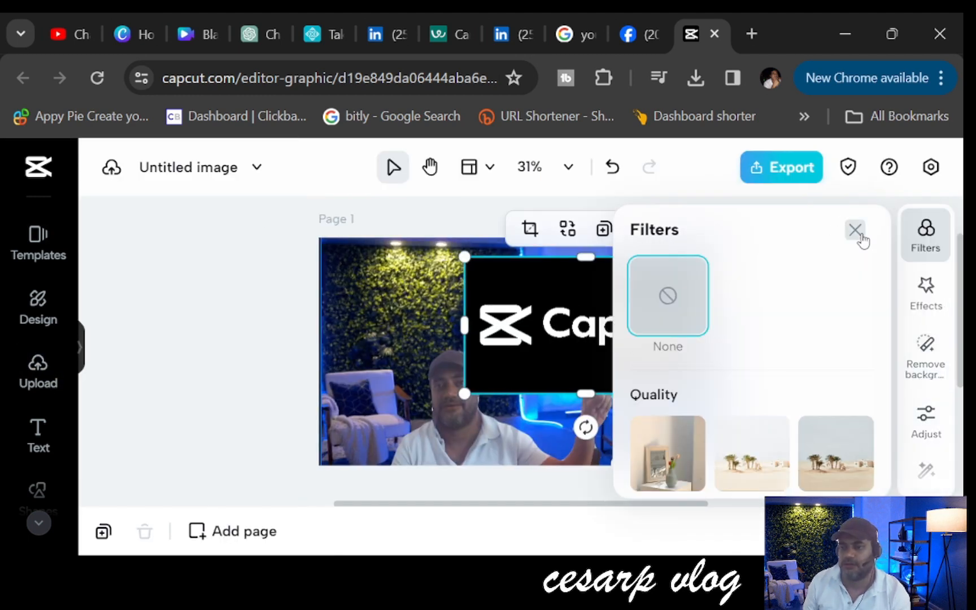
left_click(857, 233)
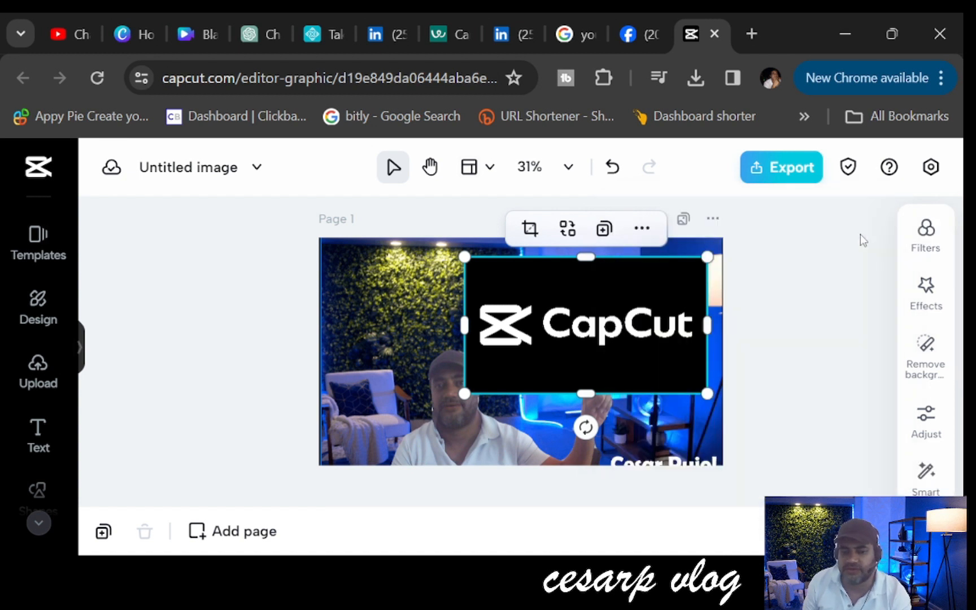
left_click_drag(707, 388, 603, 317)
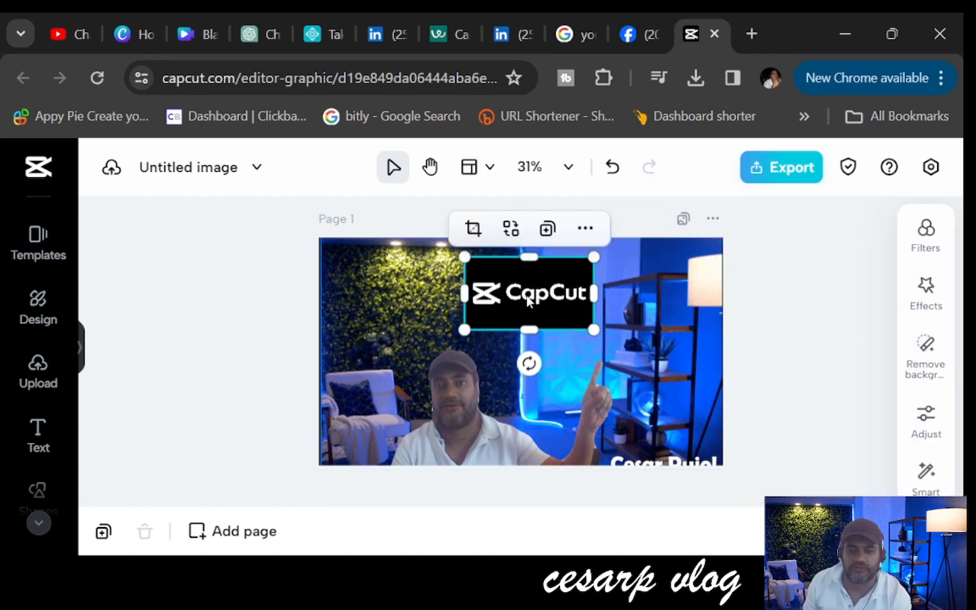
left_click_drag(525, 292, 611, 320)
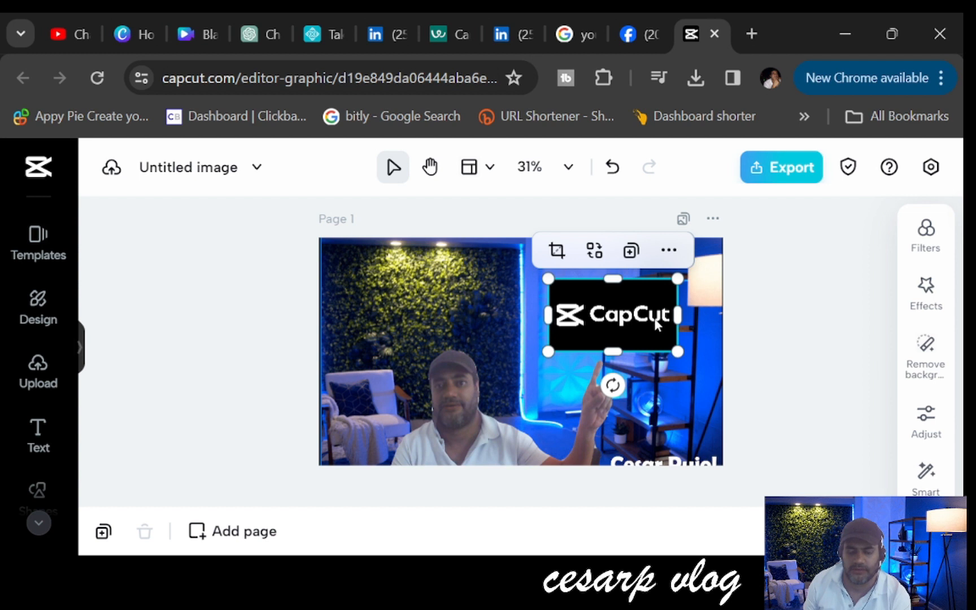
left_click(511, 326)
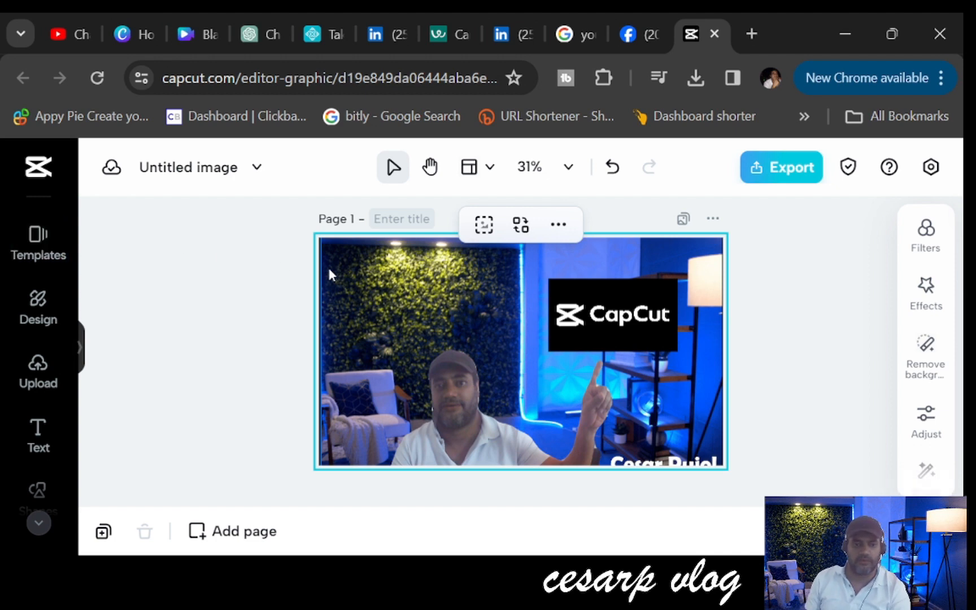
Look through the recommended text style presets for a bold title style suited to the thumbnail.
left_click(45, 439)
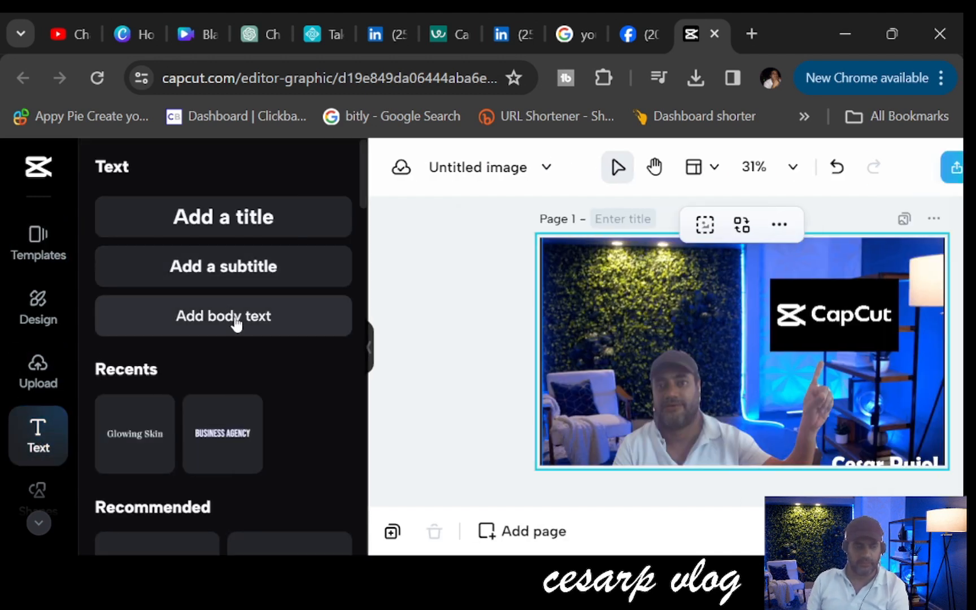
scroll(281, 310, "down", 8)
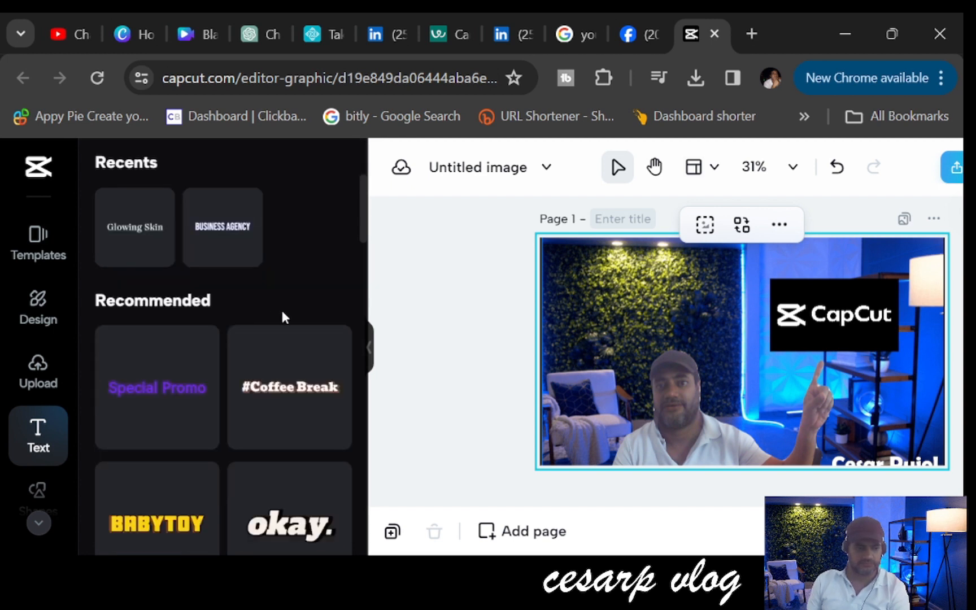
scroll(278, 319, "up", 6)
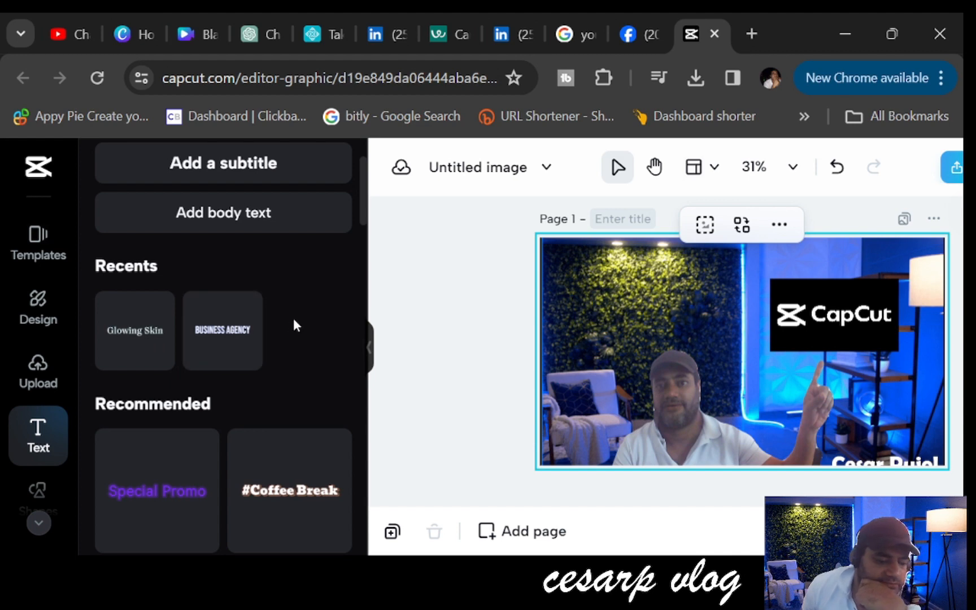
scroll(302, 333, "down", 5)
scroll(298, 324, "down", 4)
scroll(298, 325, "up", 2)
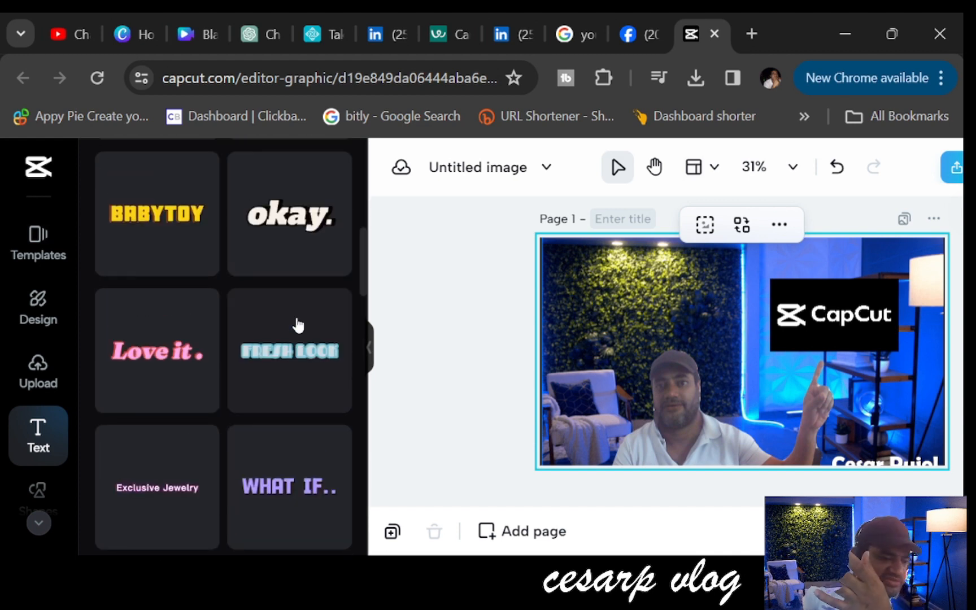
scroll(298, 325, "down", 5)
scroll(298, 324, "down", 8)
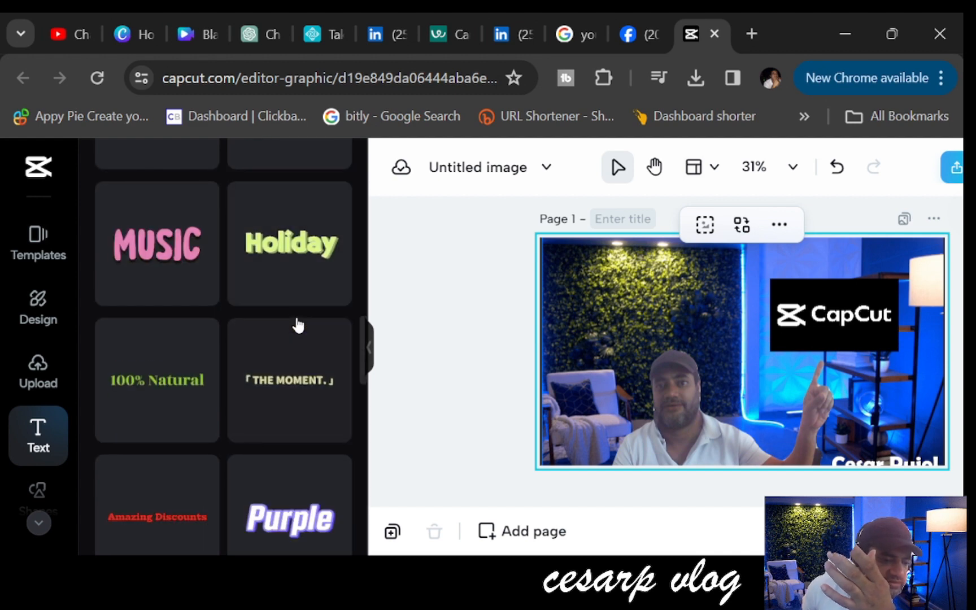
scroll(298, 324, "down", 1)
scroll(298, 325, "down", 12)
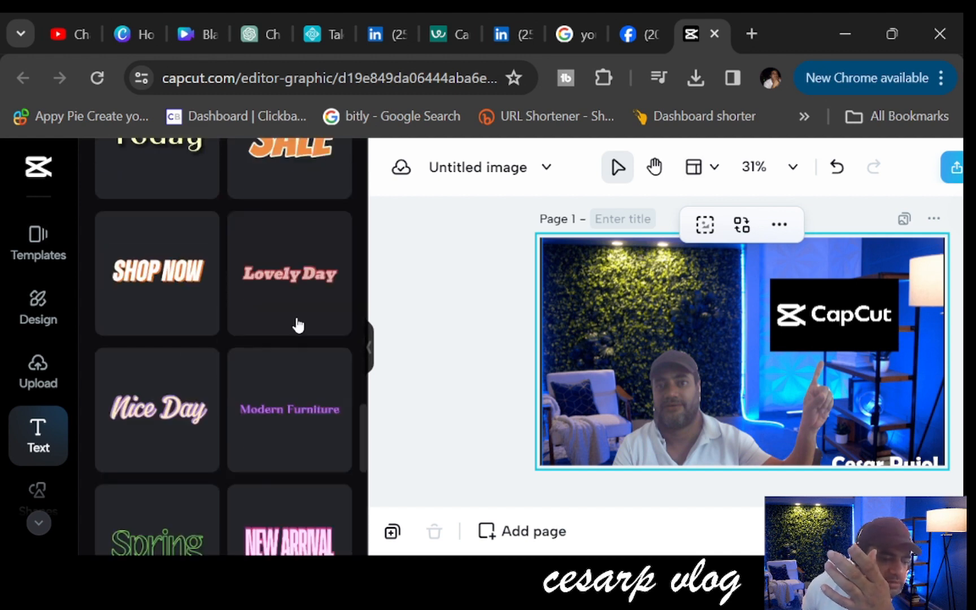
scroll(298, 325, "down", 8)
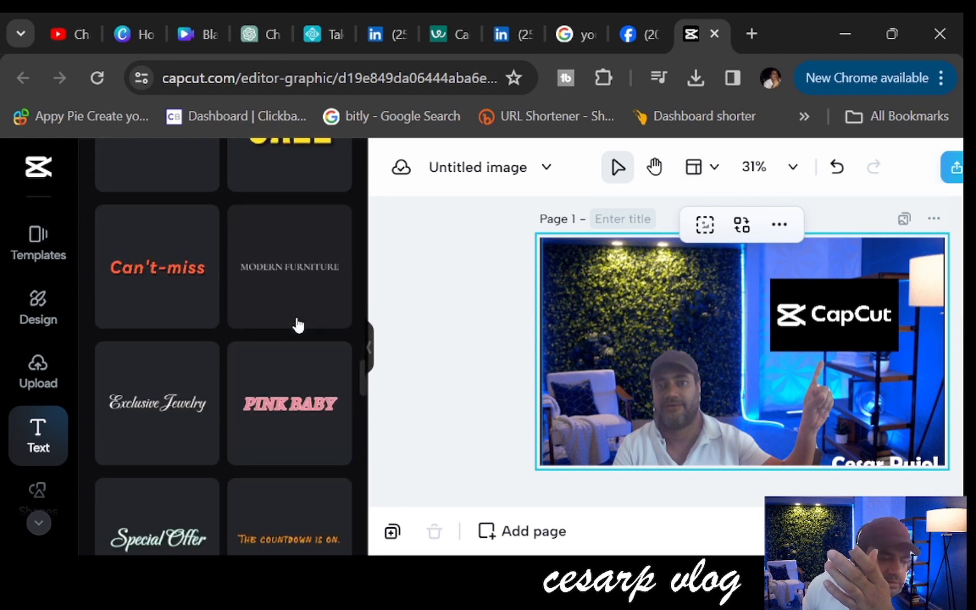
scroll(298, 324, "up", 2)
scroll(298, 325, "down", 6)
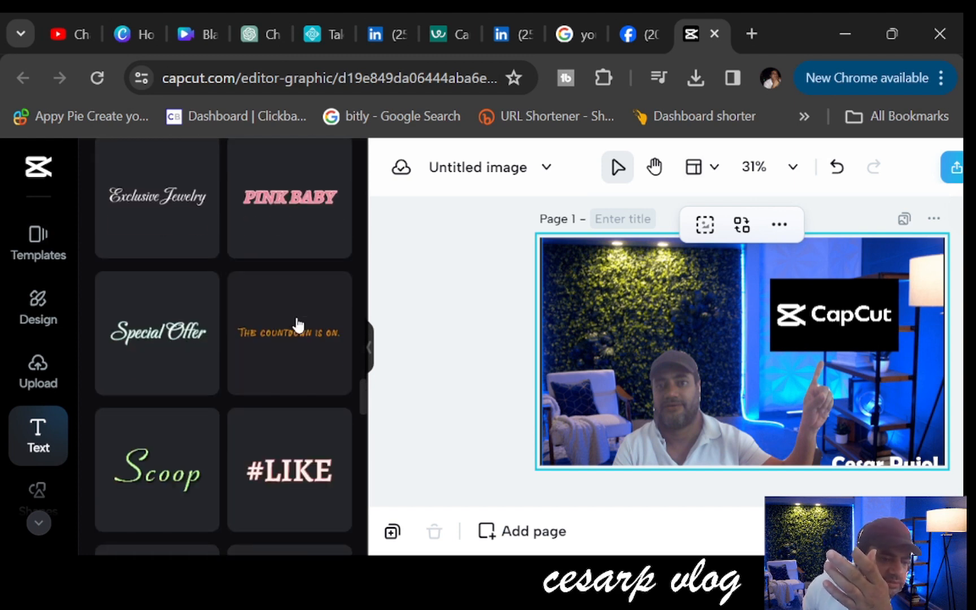
scroll(299, 325, "down", 8)
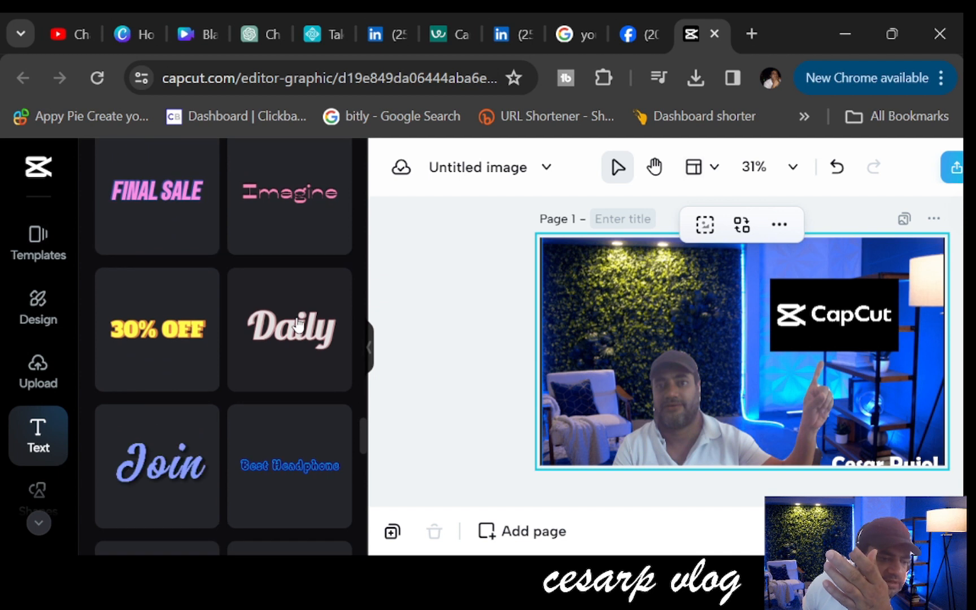
scroll(298, 324, "down", 8)
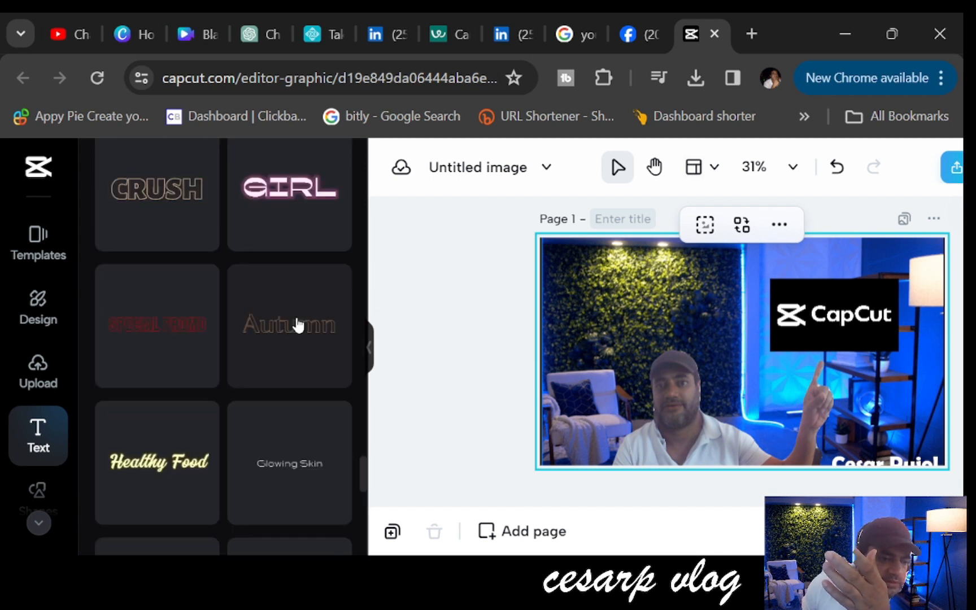
scroll(298, 325, "down", 4)
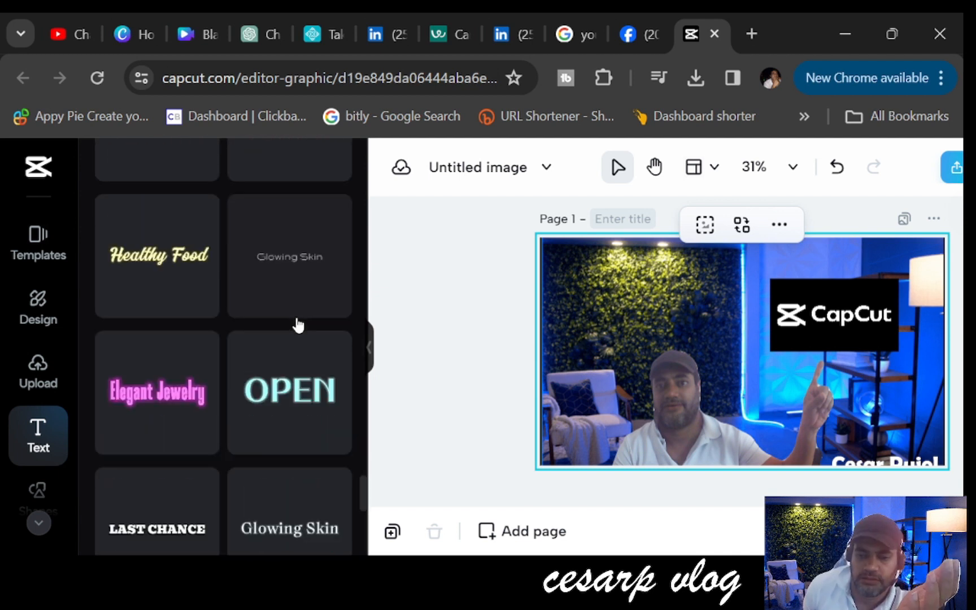
scroll(299, 325, "down", 6)
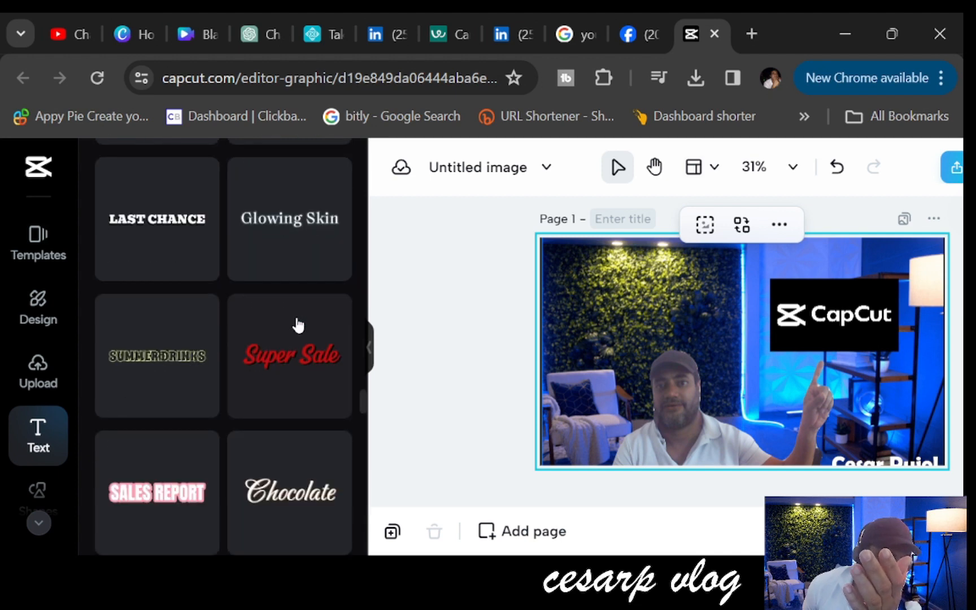
scroll(298, 324, "down", 5)
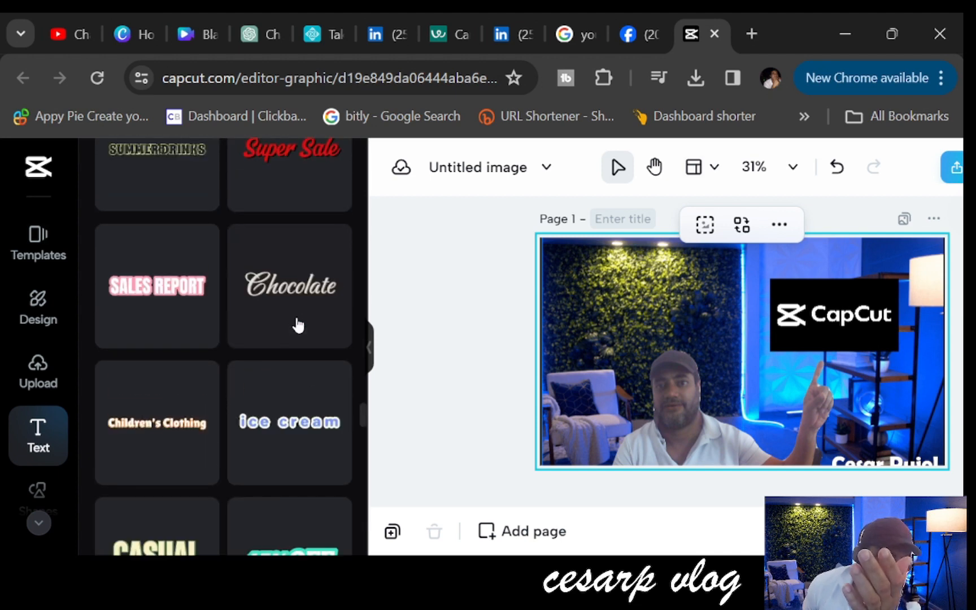
Add the red script "Super Sale" text preset, shrink it slightly and place it in the page's upper-left corner.
scroll(298, 325, "up", 4)
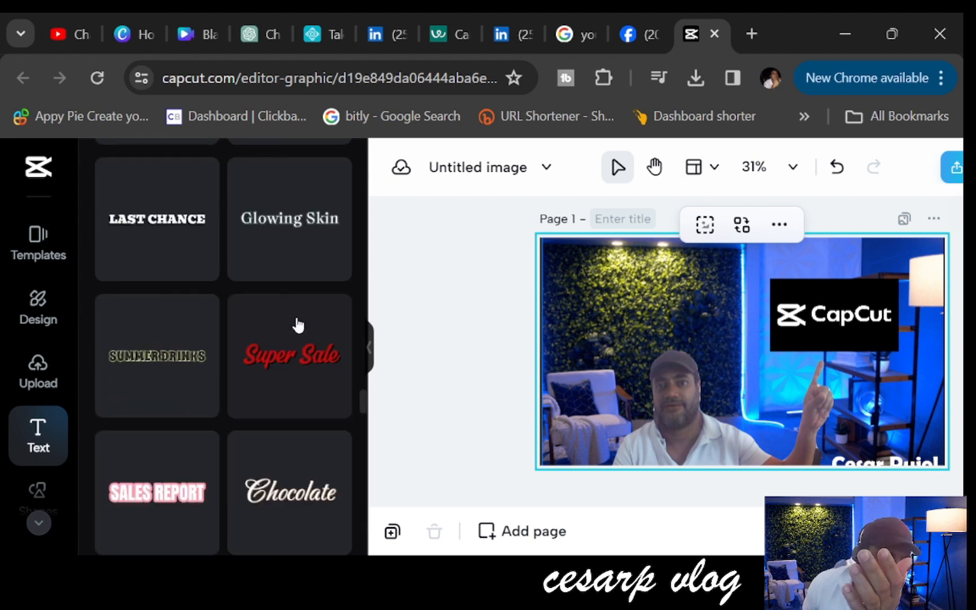
left_click(289, 362)
left_click(368, 347)
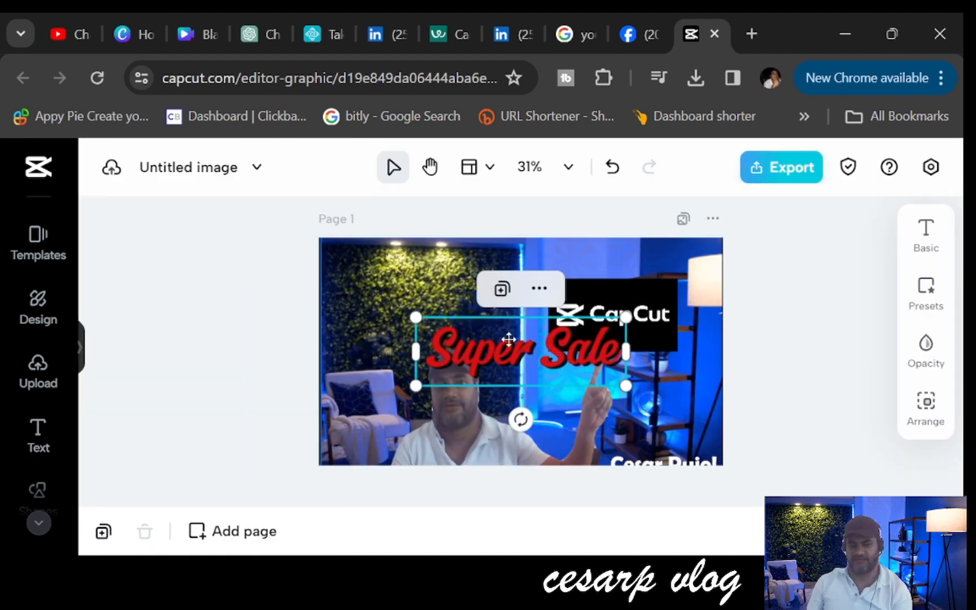
left_click_drag(508, 338, 422, 276)
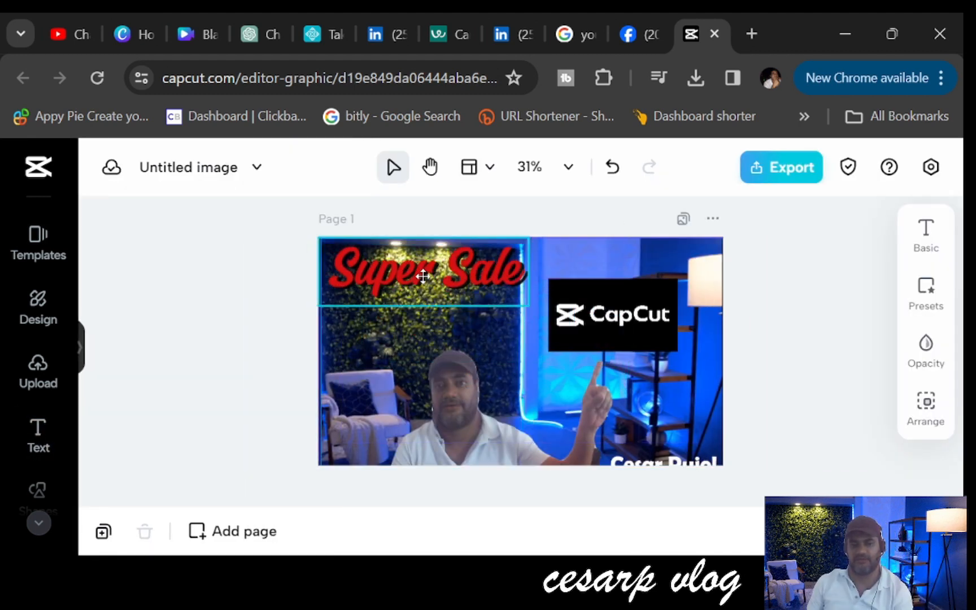
left_click_drag(527, 306, 500, 302)
left_click_drag(446, 285, 451, 289)
Replace the "Super Sale" sample text with "Making an" and start a second line below it.
left_click(452, 289)
double_click(452, 290)
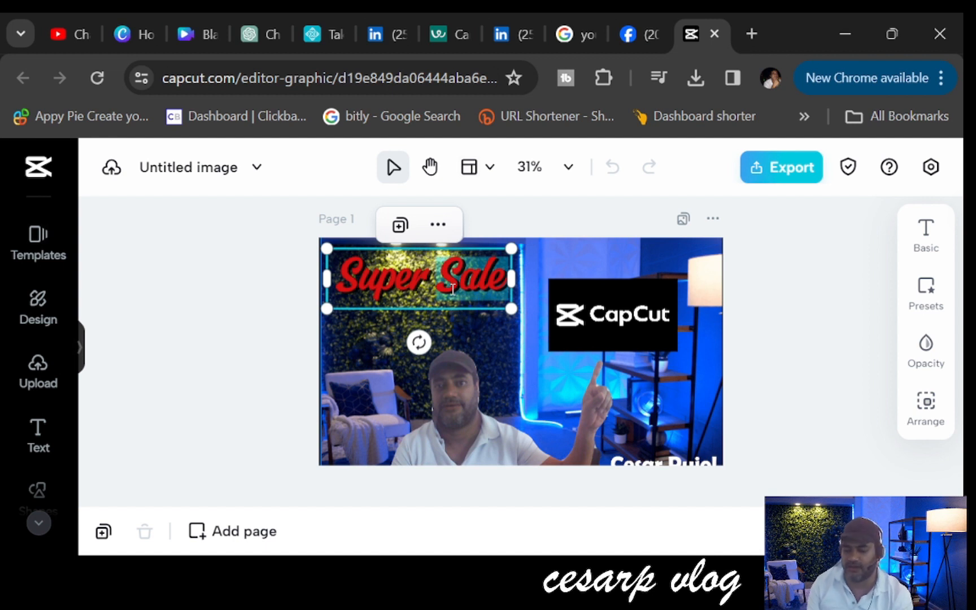
key("BackSpace")
key("BackSpace")
key("BackSpace")
key("BackSpace")
key("BackSpace")
key("BackSpace")
key("BackSpace")
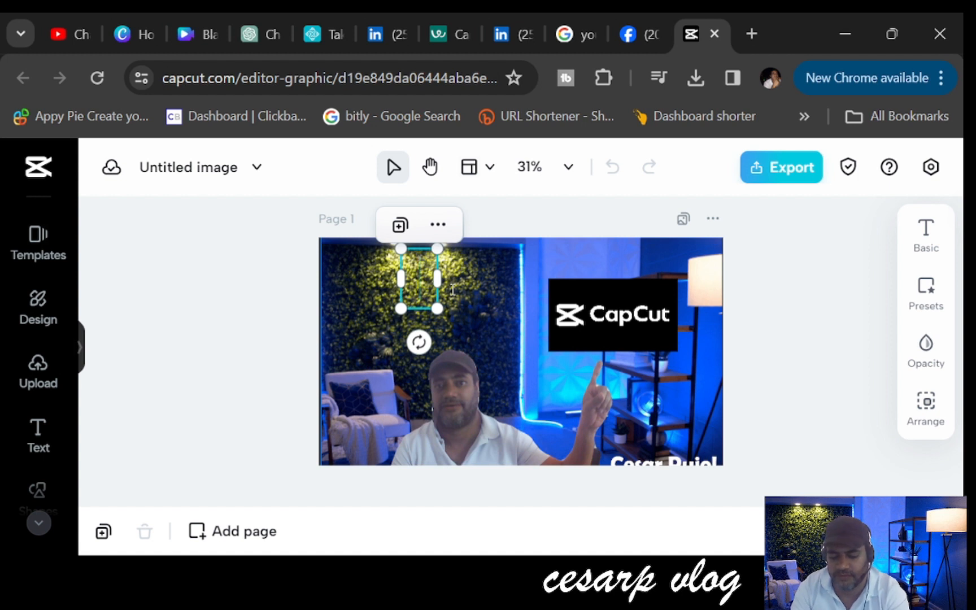
type("Making")
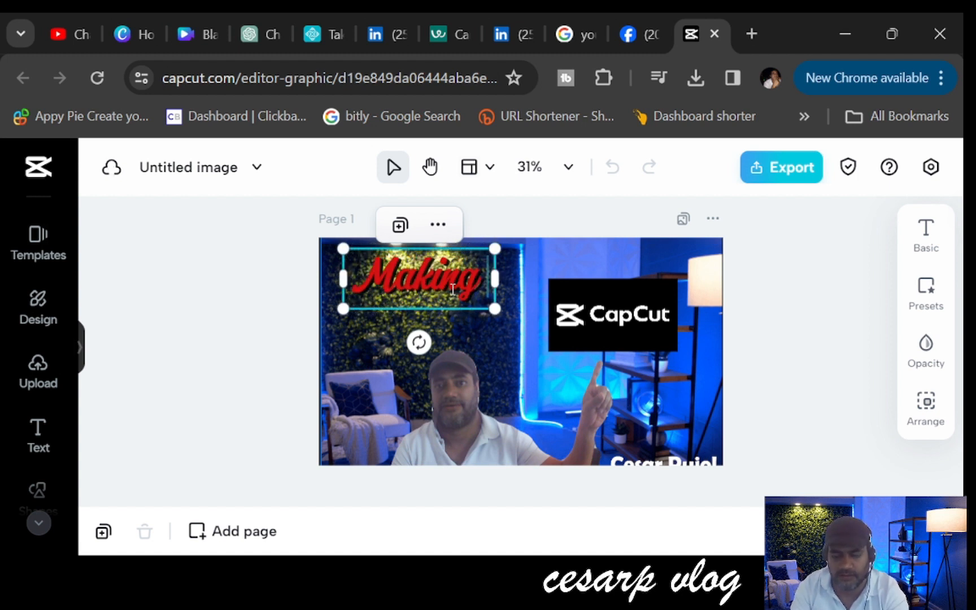
type(" an")
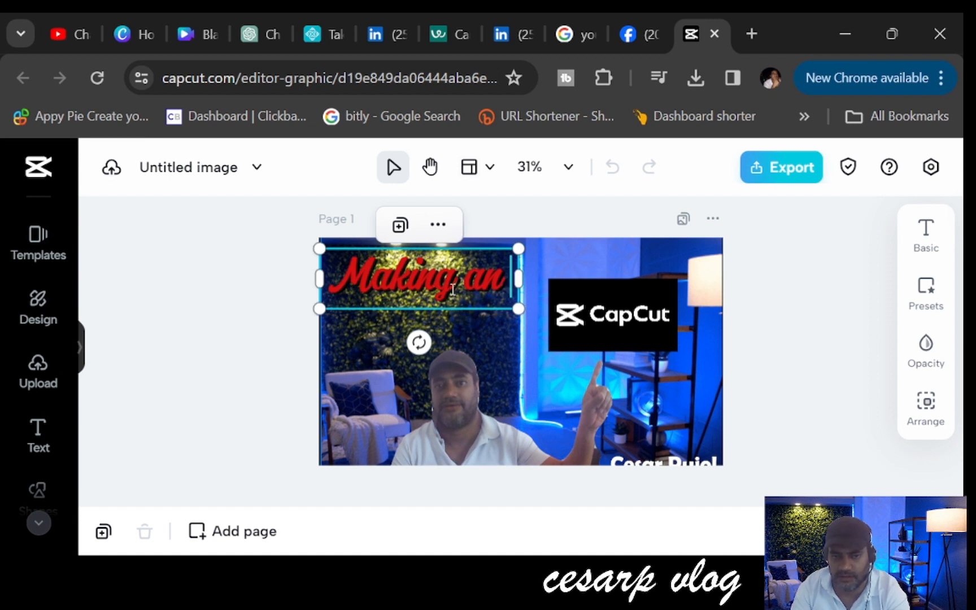
key("Return")
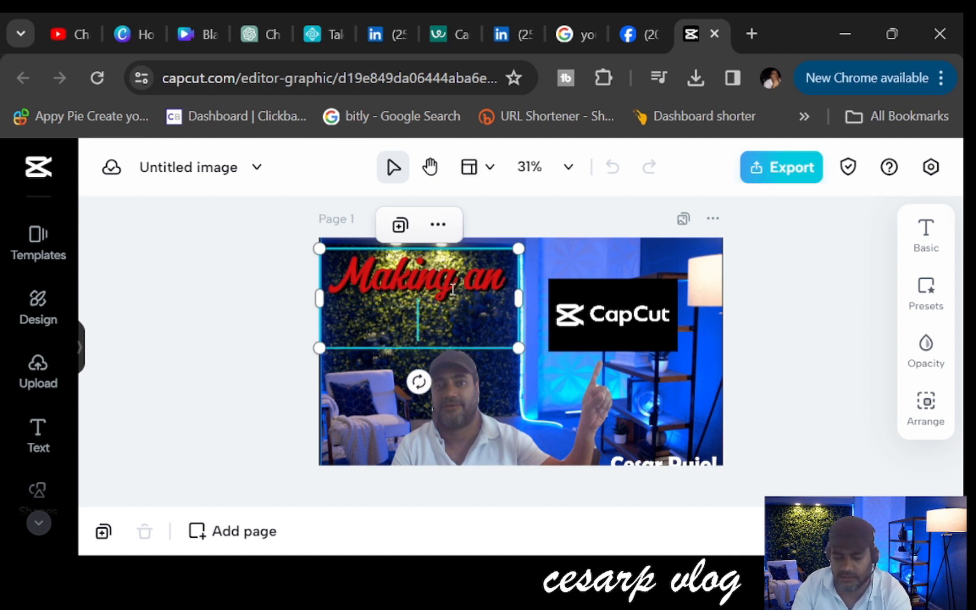
Enter "Intro Video" as the second line of the red title text.
type("in")
key("BackSpace")
key("BackSpace")
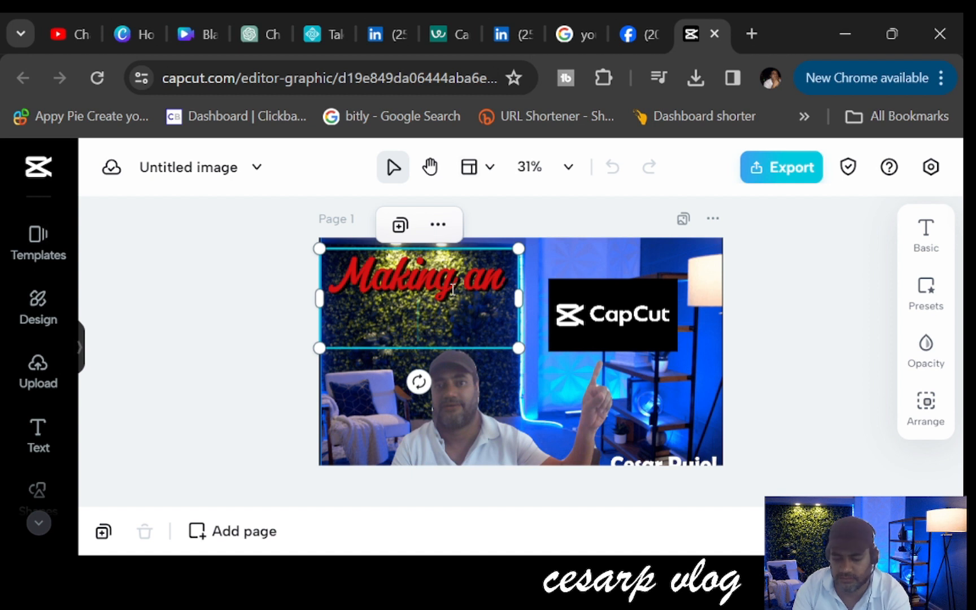
type("Intro")
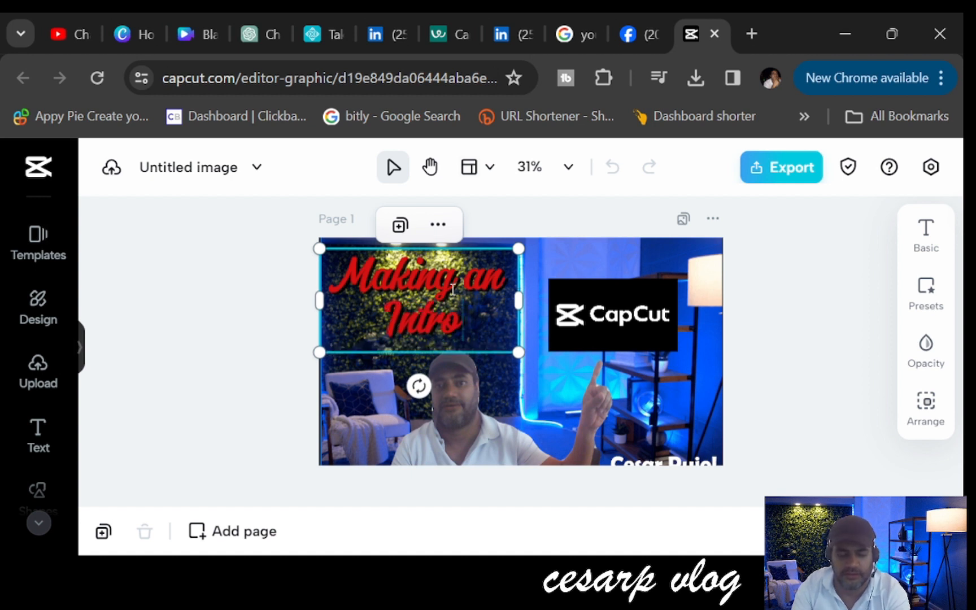
type(" VIdeo")
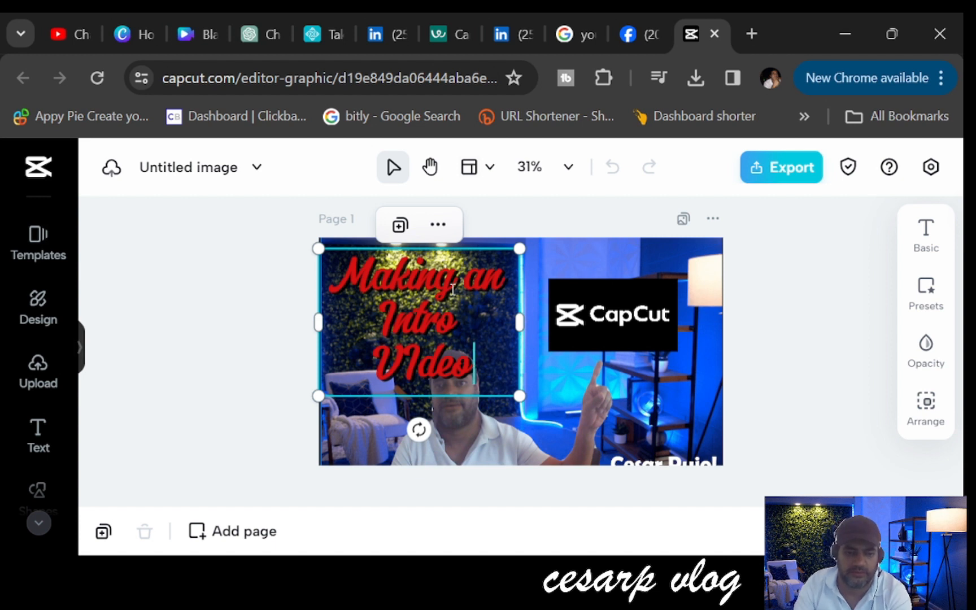
key("BackSpace")
key("BackSpace")
key("BackSpace")
key("BackSpace")
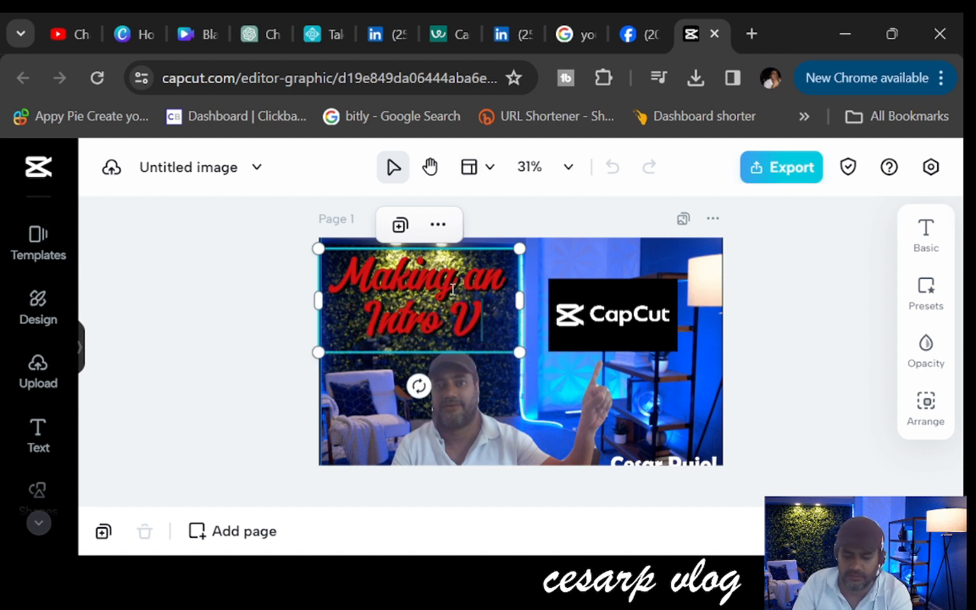
type("i")
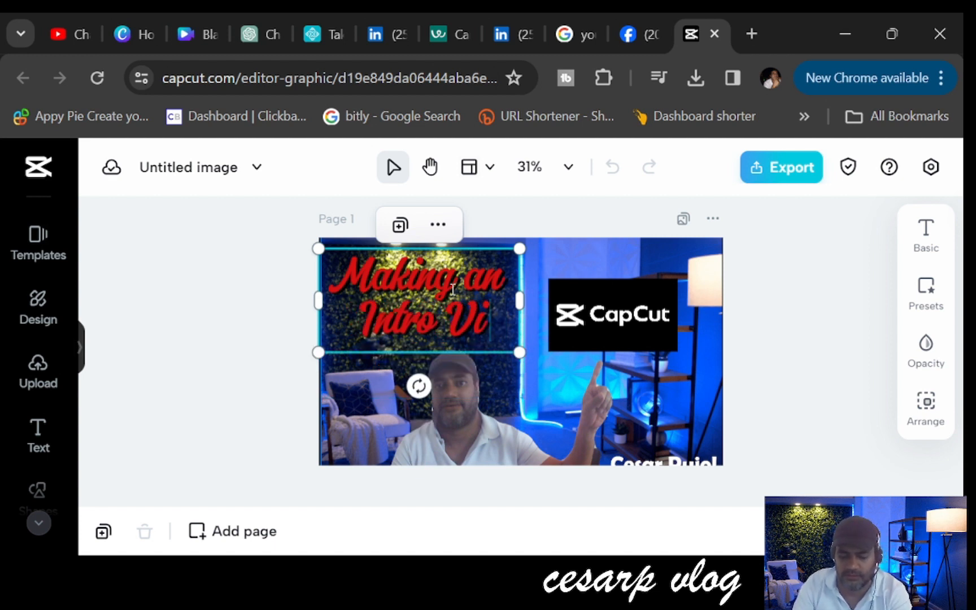
type("deo")
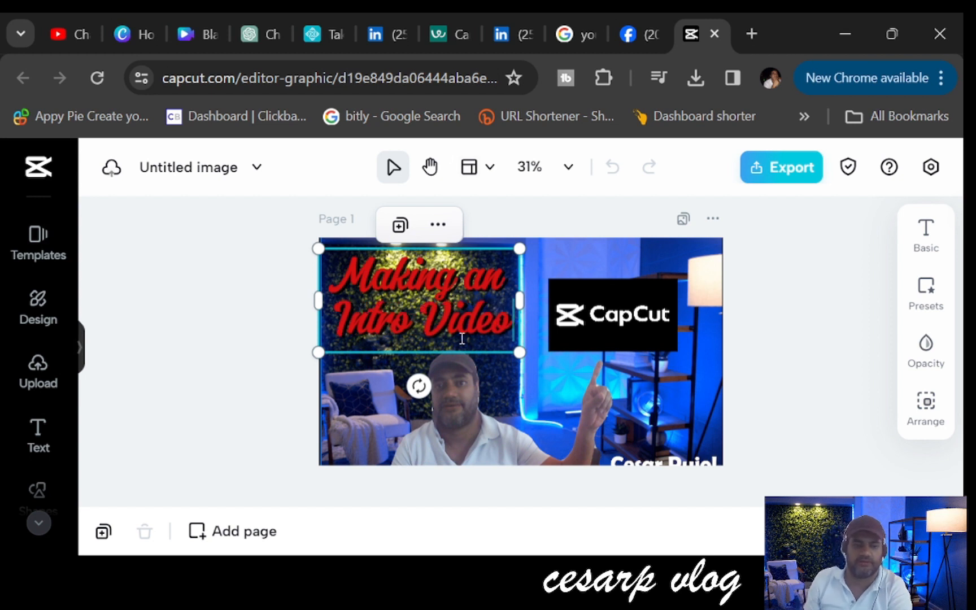
Shrink the title to about two fifths of the page width and shift it slightly right, above the man's head.
left_click_drag(517, 350, 492, 330)
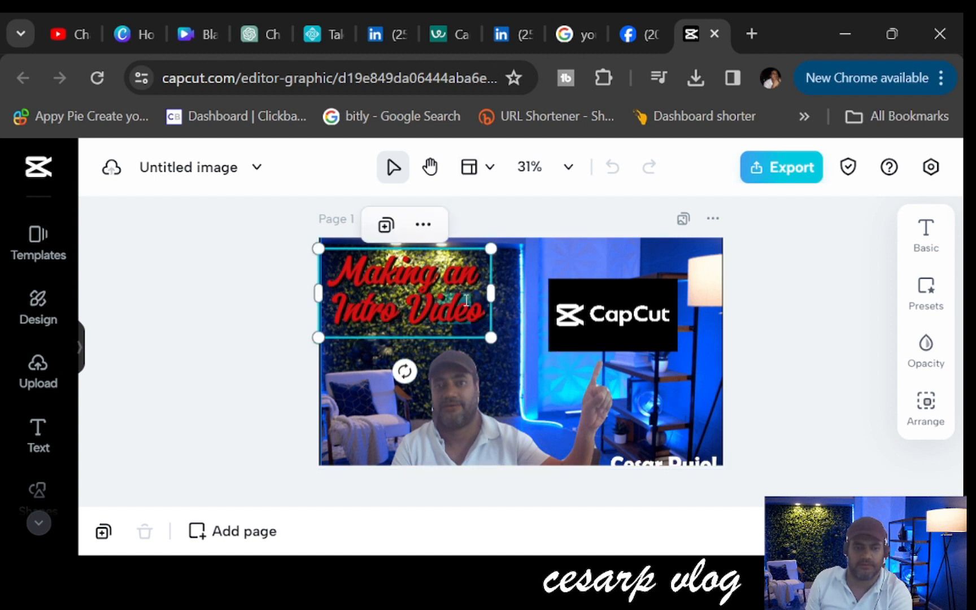
left_click(502, 288)
left_click_drag(436, 291, 450, 292)
left_click(536, 312)
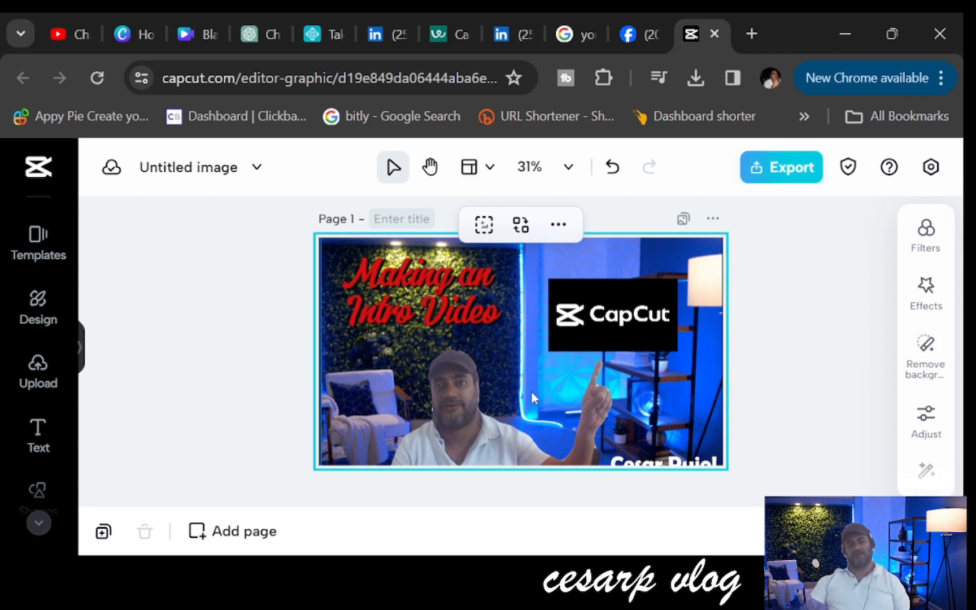
Shrink the CapCut emblem to about a fifth of the page width and move it up near the page's top edge.
left_click(621, 321)
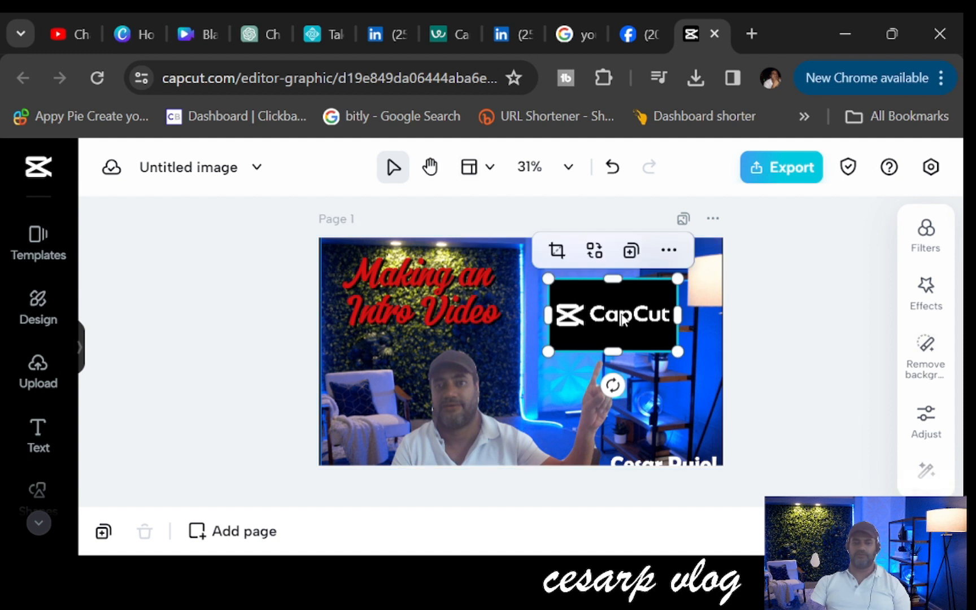
left_click_drag(677, 351, 632, 331)
left_click_drag(604, 297, 622, 275)
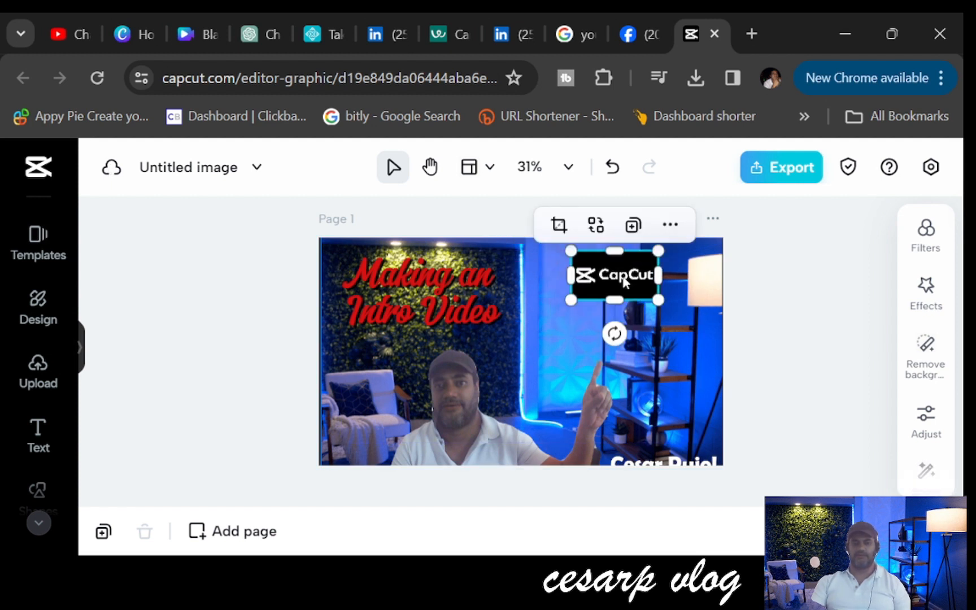
left_click(541, 319)
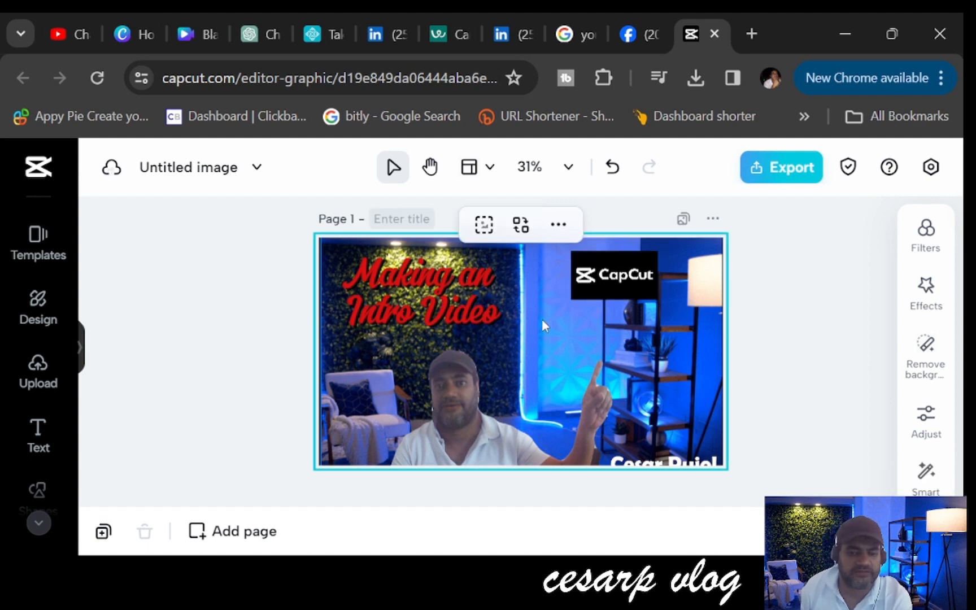
Upload the "youtube image" file from the "images for work" folder on this device to the project.
left_click(41, 383)
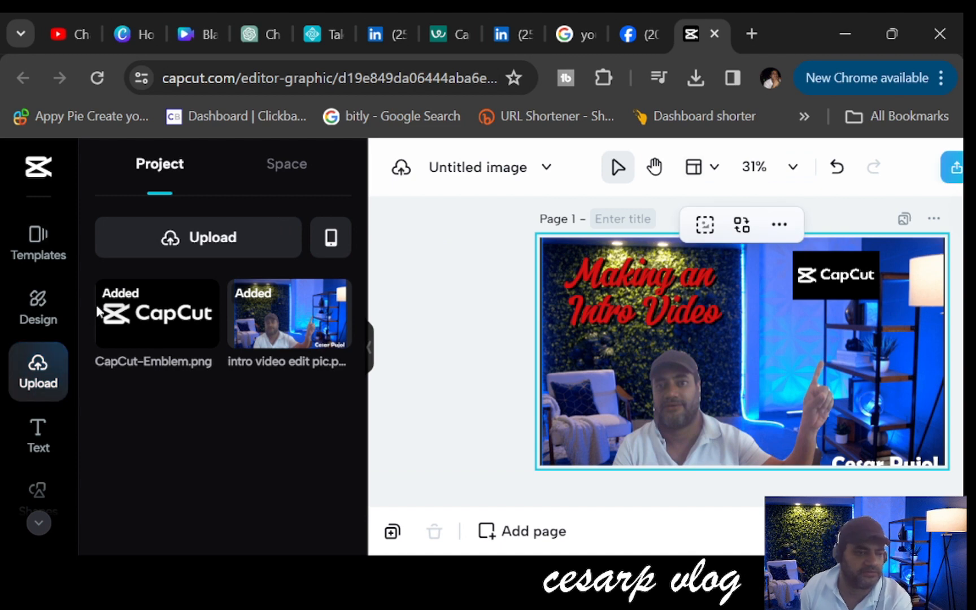
left_click(174, 247)
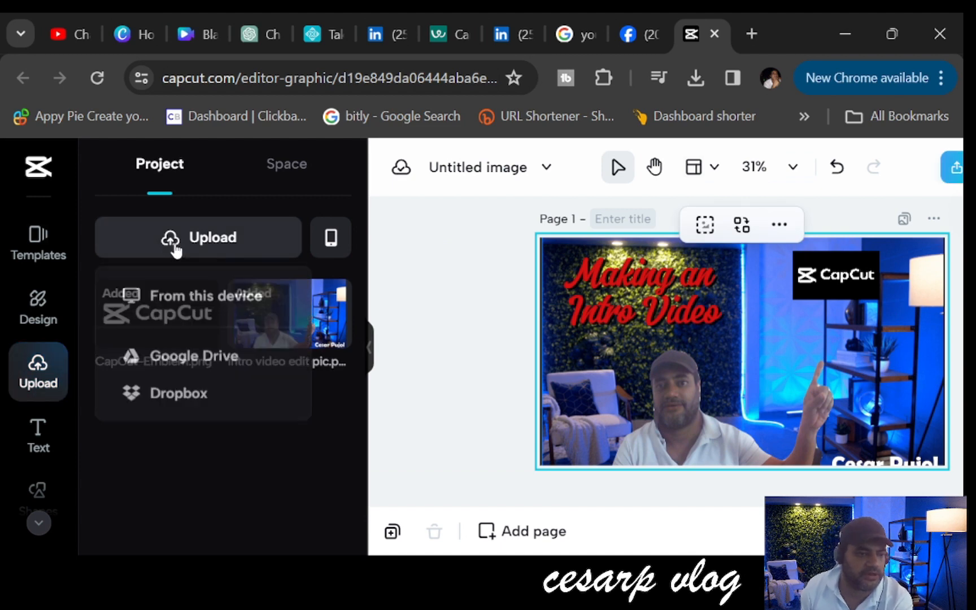
left_click(173, 306)
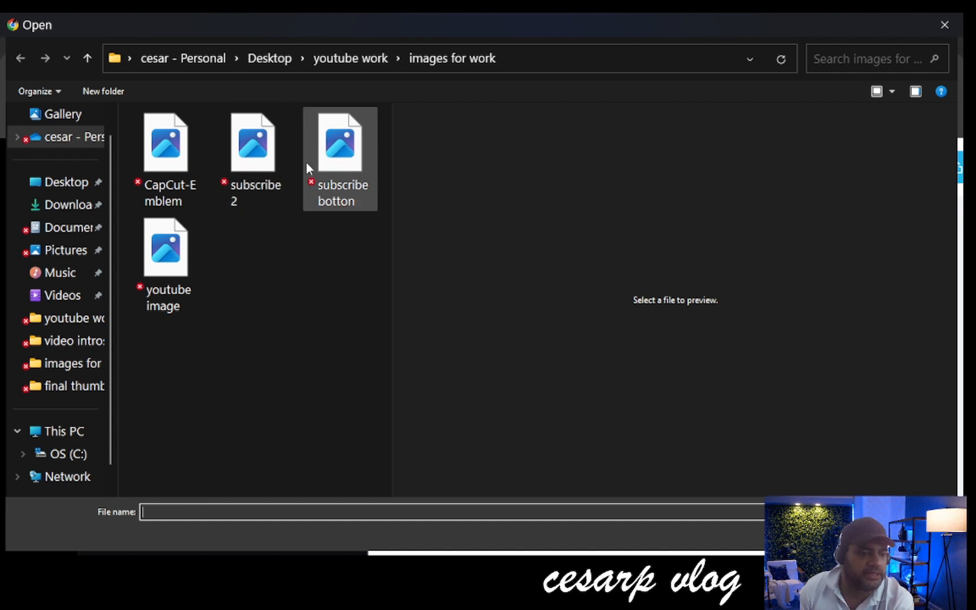
double_click(166, 249)
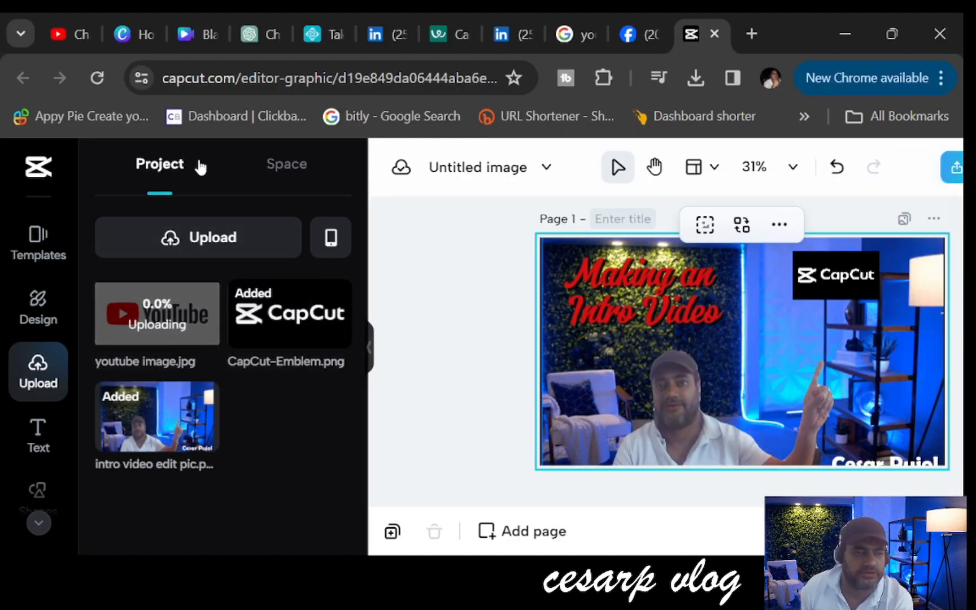
Switch to the Google image search for "youtube logo" and look through the available logo variants.
left_click(570, 34)
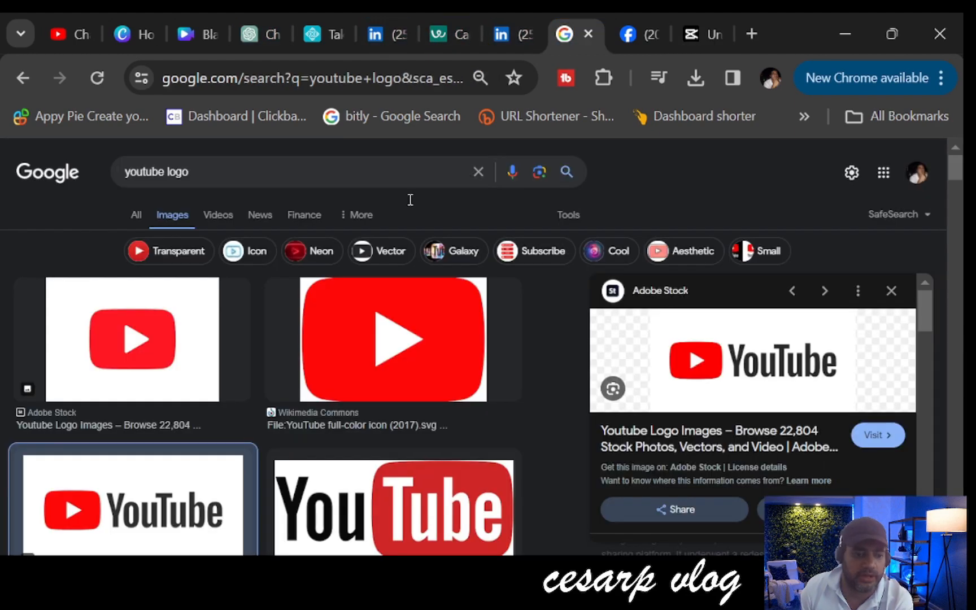
scroll(252, 404, "down", 10)
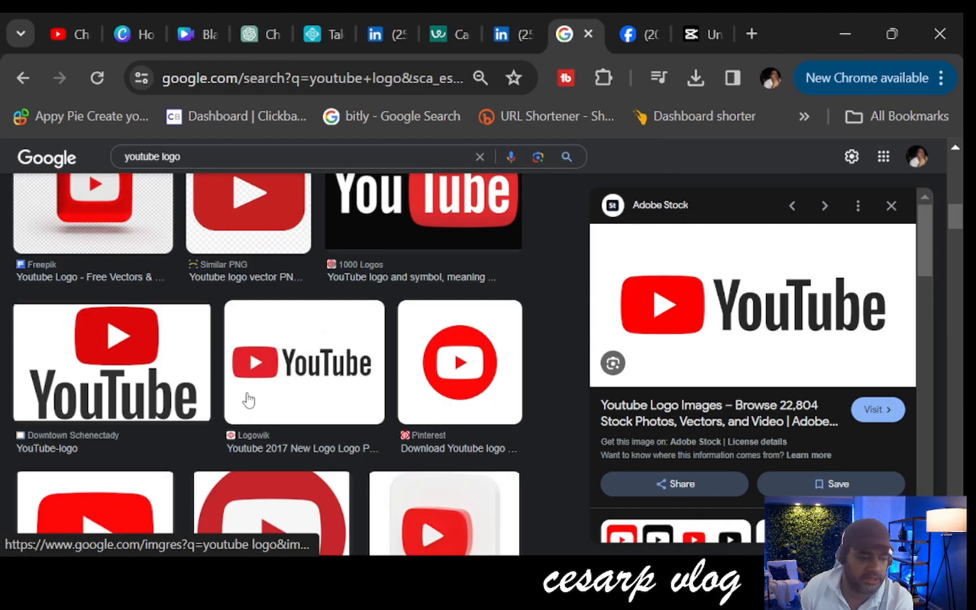
scroll(256, 383, "down", 12)
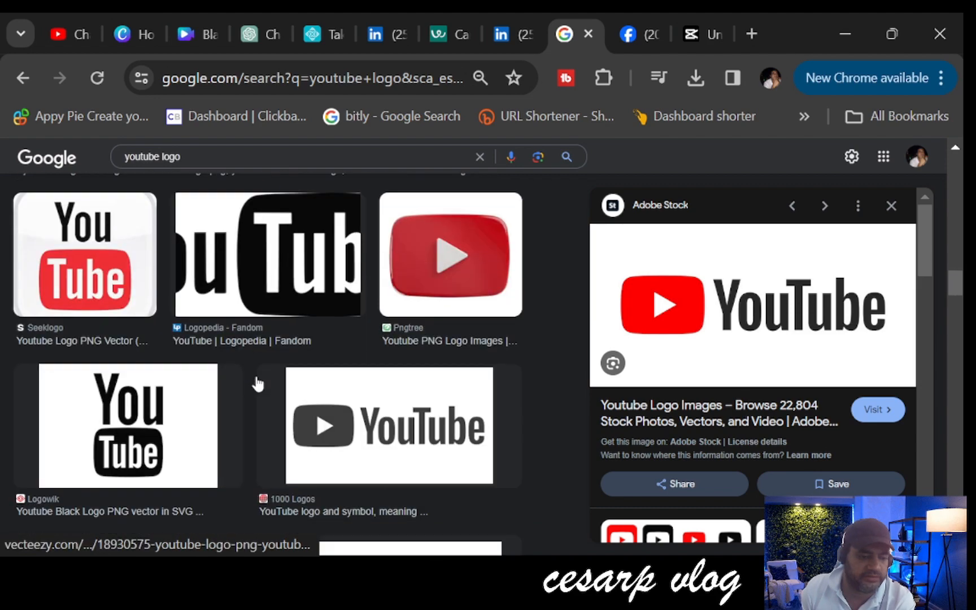
scroll(257, 384, "down", 12)
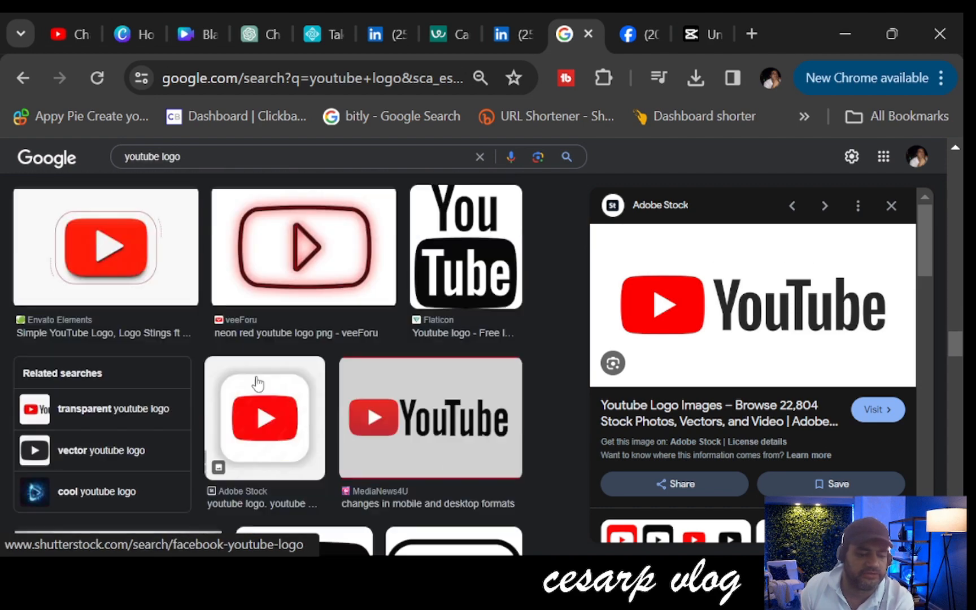
scroll(257, 384, "down", 12)
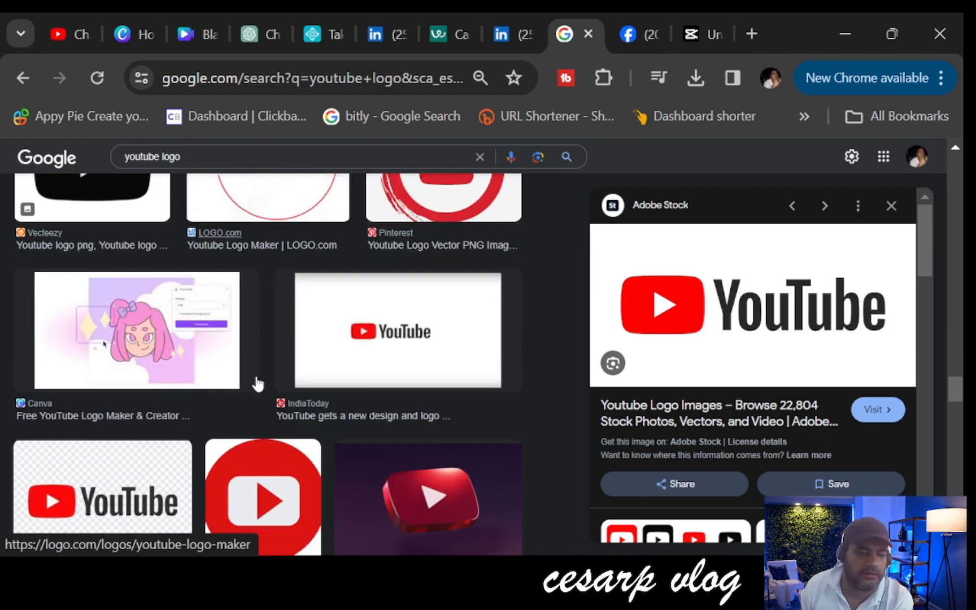
scroll(257, 383, "down", 8)
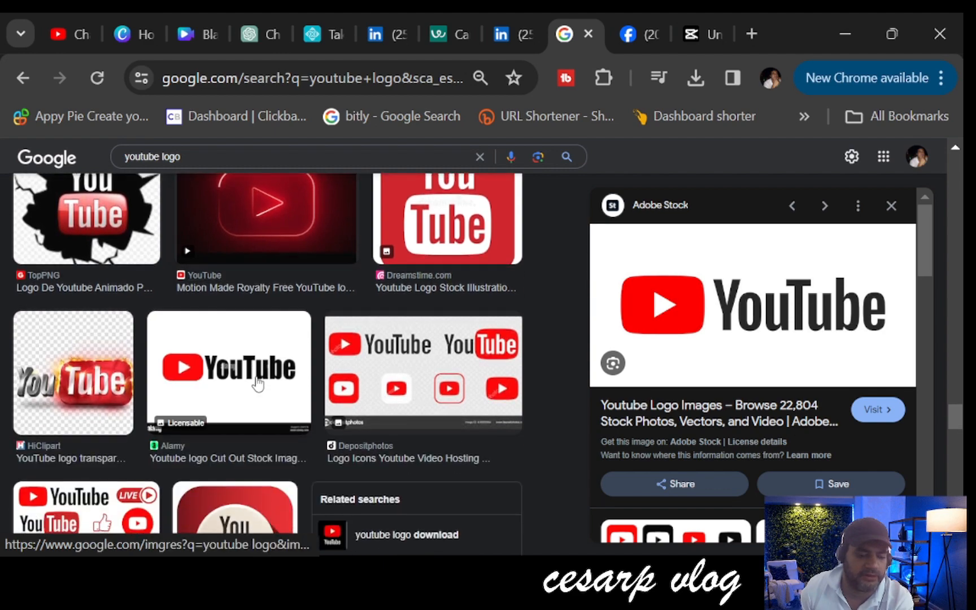
scroll(257, 384, "down", 10)
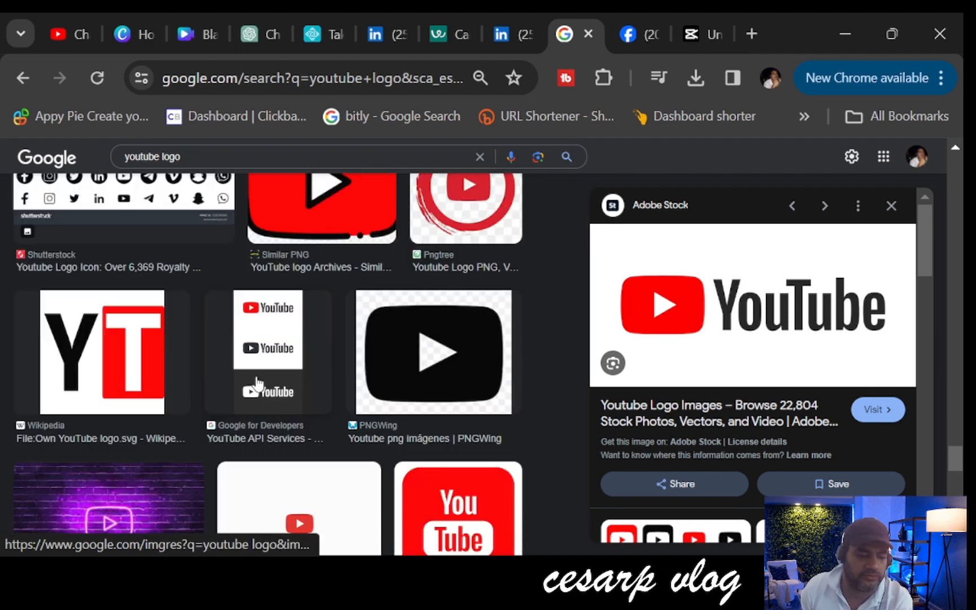
scroll(257, 383, "down", 10)
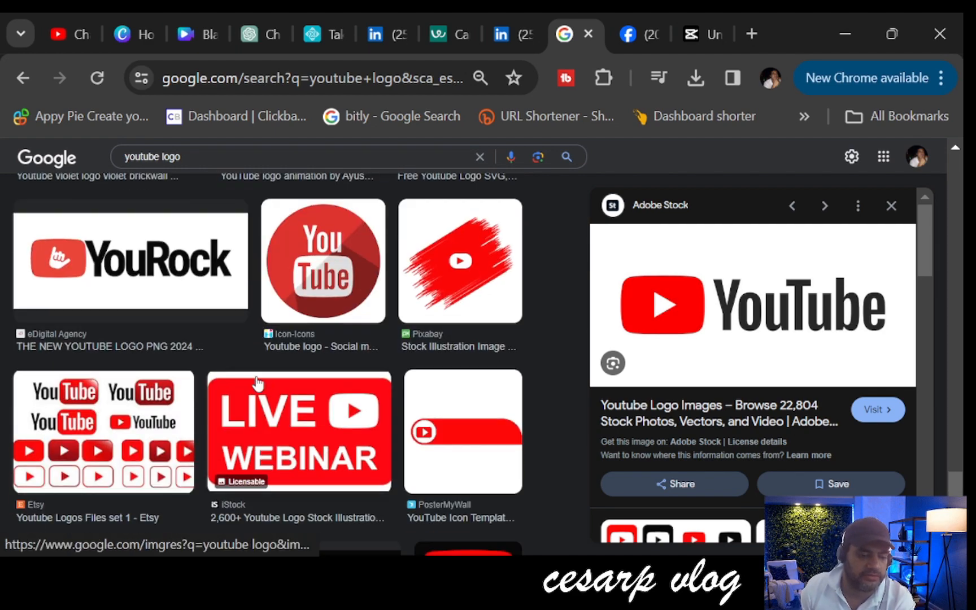
scroll(257, 384, "up", 15)
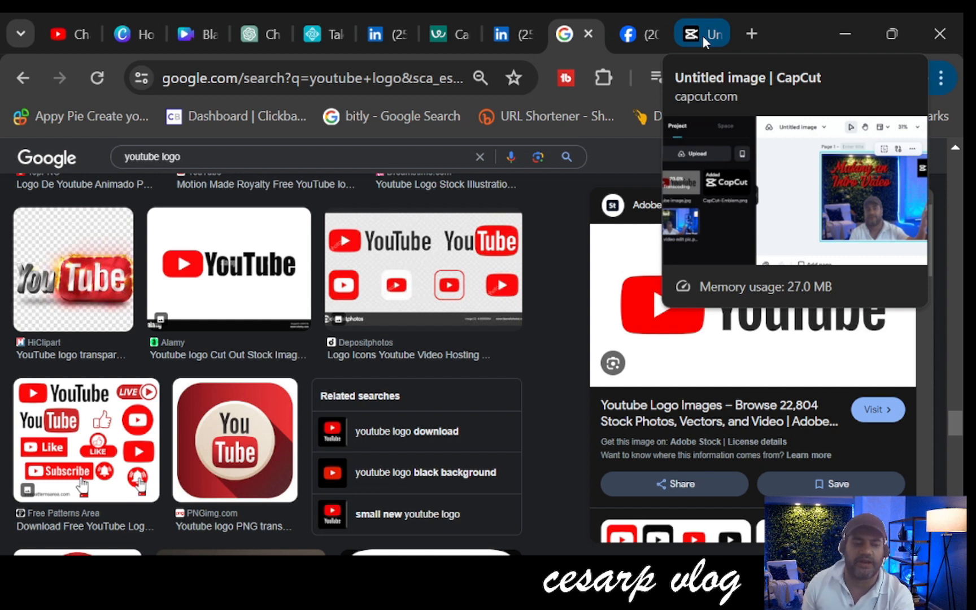
Switch back to CapCut and place the uploaded YouTube logo on the thumbnail page.
left_click(702, 36)
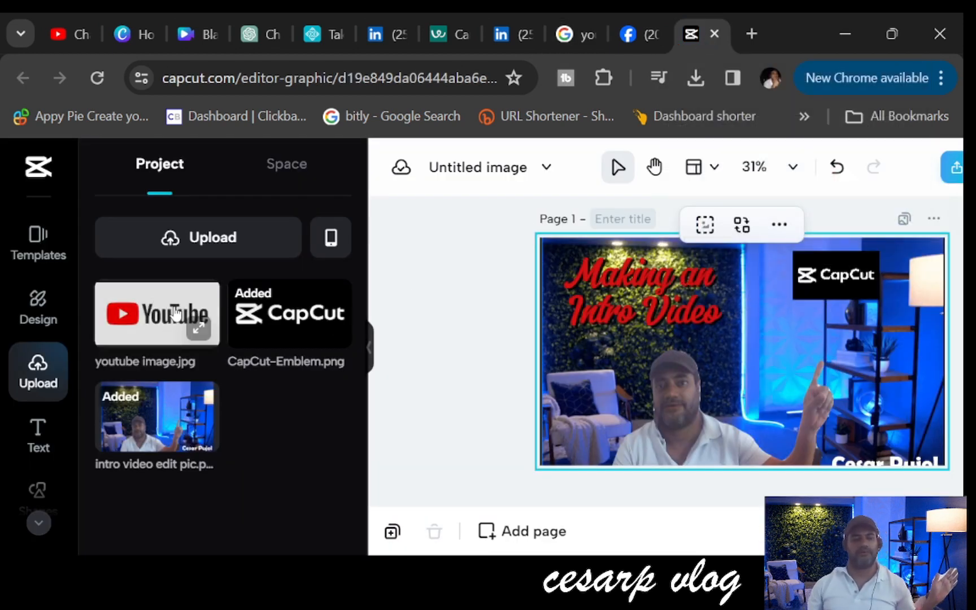
left_click_drag(172, 310, 807, 362)
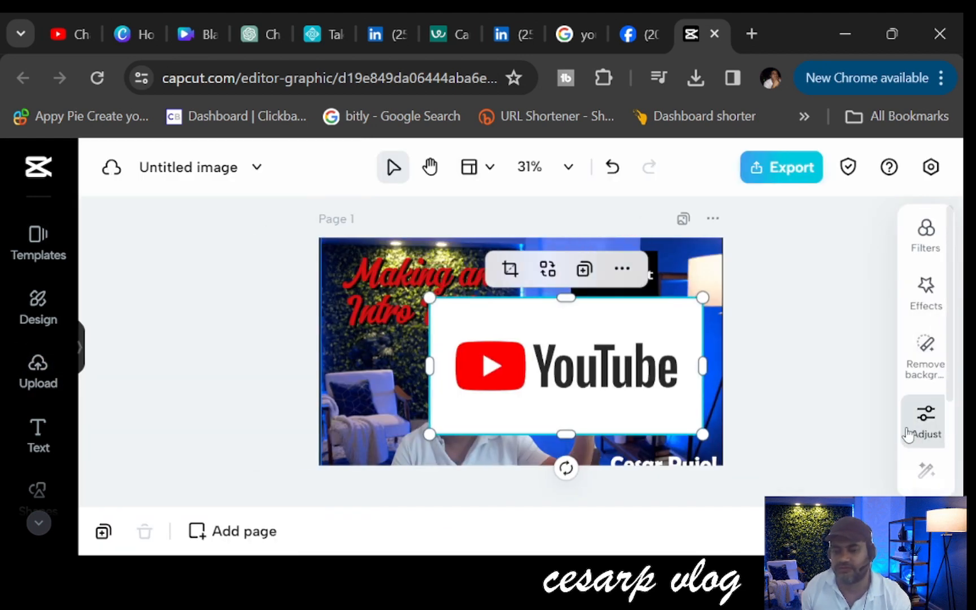
left_click(925, 421)
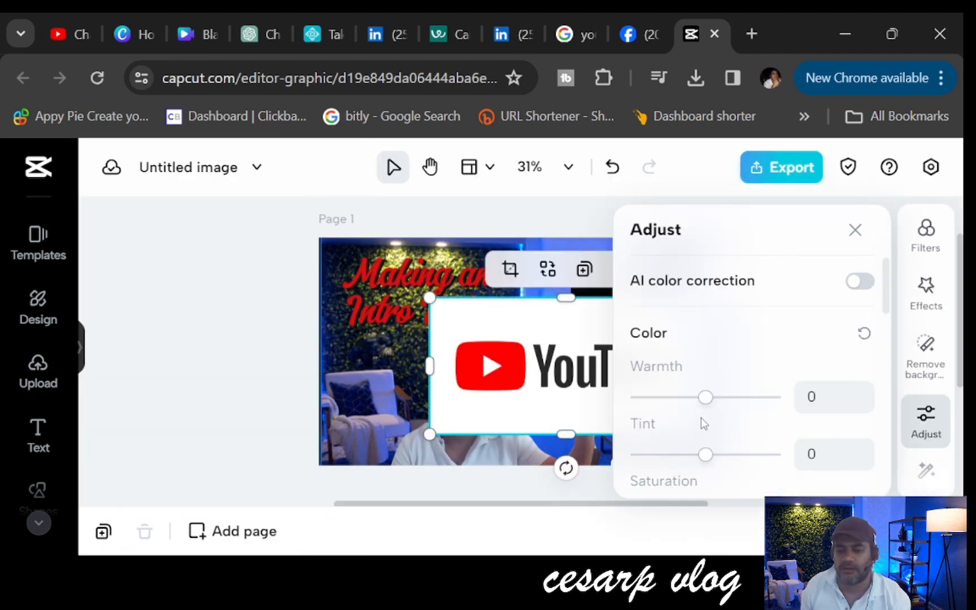
left_click(860, 233)
Shrink the YouTube logo to about 30 percent of the page width below the CapCut emblem, and nudge the emblem slightly up.
left_click_drag(701, 434, 523, 397)
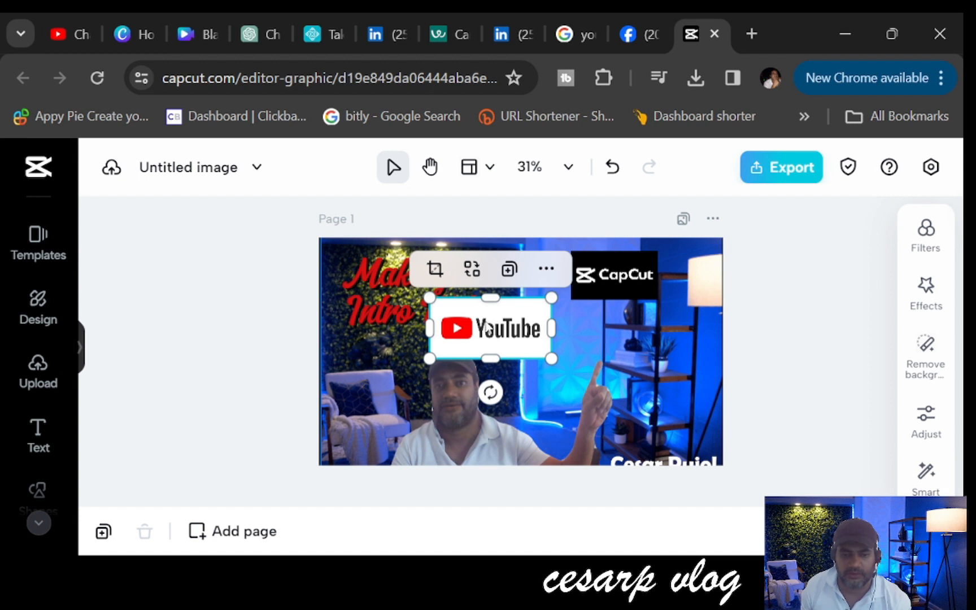
left_click_drag(487, 328, 607, 317)
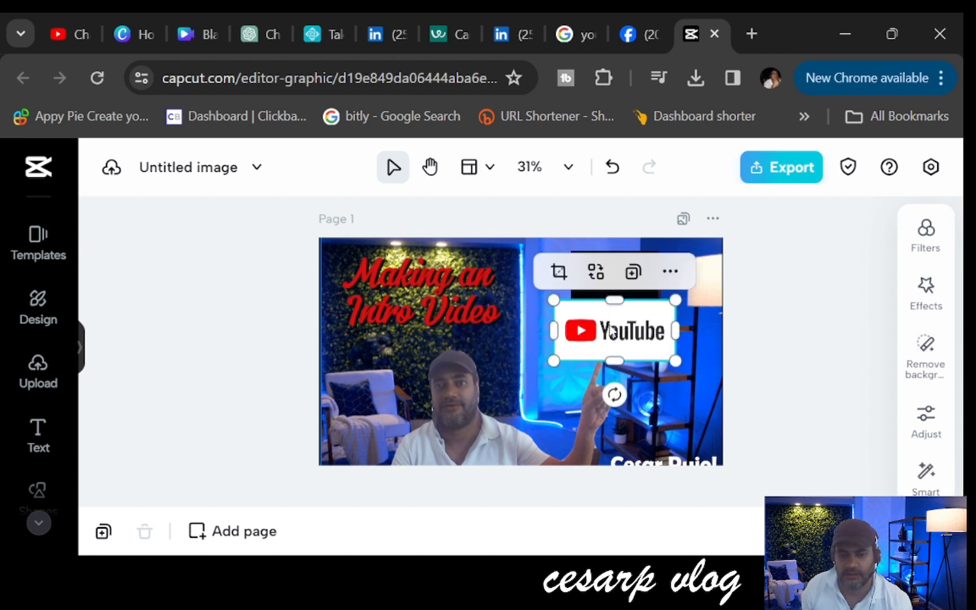
left_click(596, 296)
left_click_drag(597, 295, 600, 289)
left_click(524, 320)
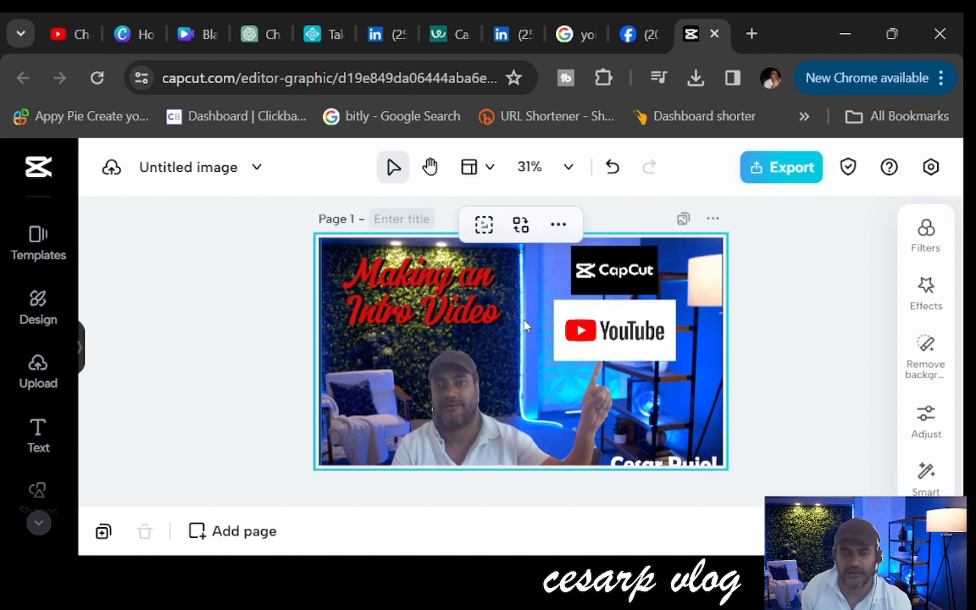
Shrink the YouTube logo further to about a quarter of the page width, lining up its outer edge with the CapCut emblem, and deselect it.
left_click(655, 348)
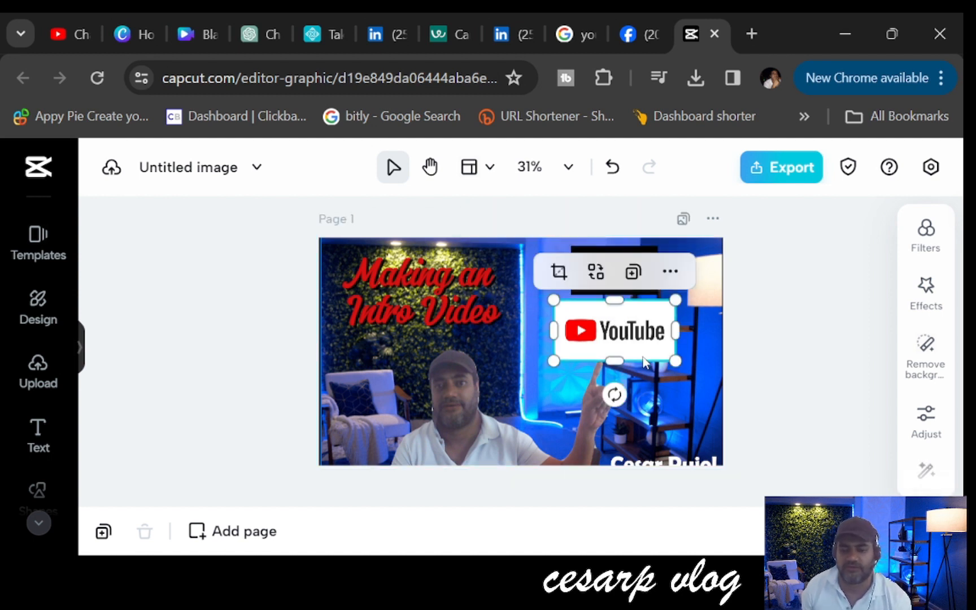
left_click_drag(678, 362, 661, 349)
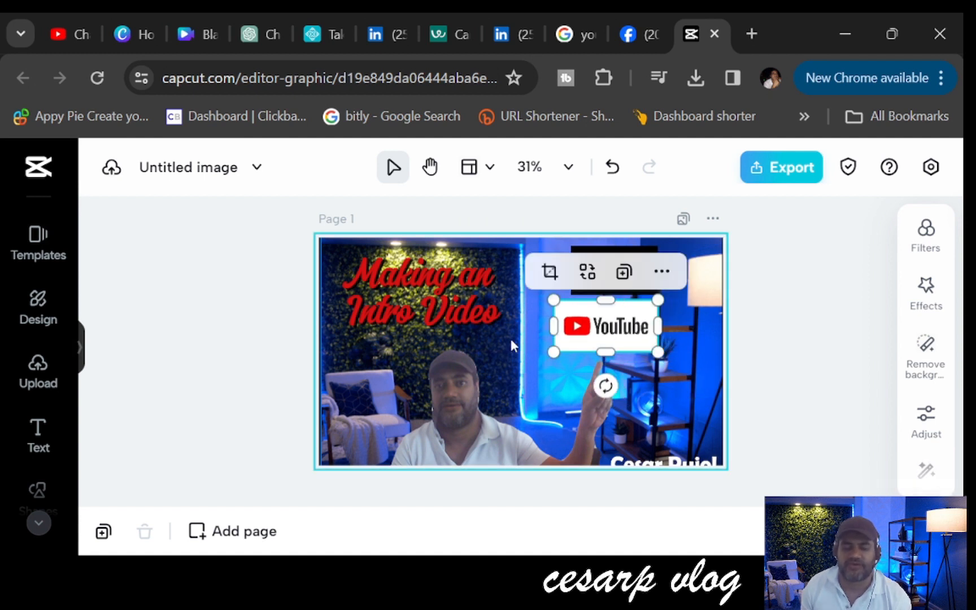
left_click(525, 326)
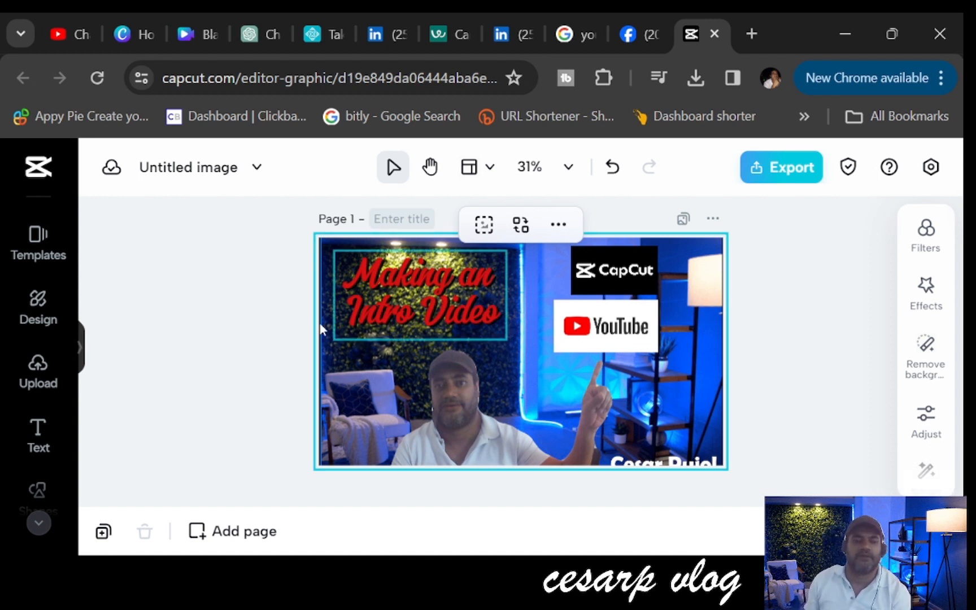
left_click(285, 329)
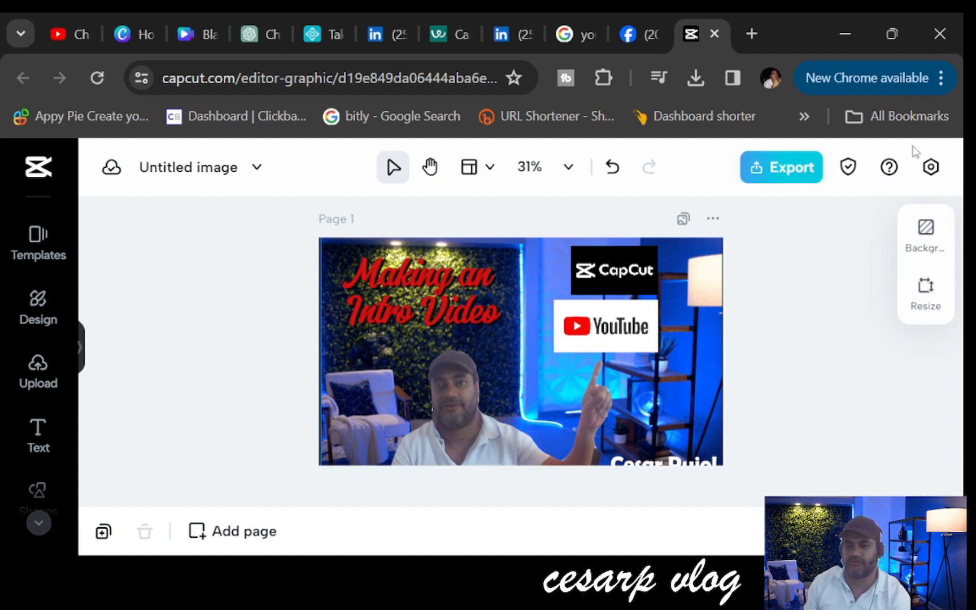
Download the thumbnail as a JPEG named "final cut for making intro videos thumbnail" into the "final thumbnails" folder.
left_click(770, 182)
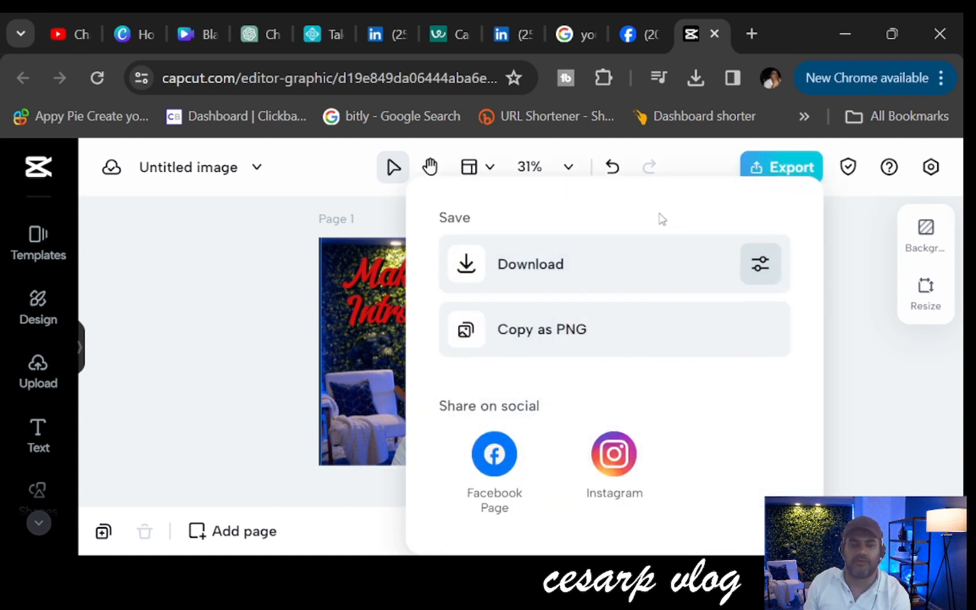
left_click(582, 276)
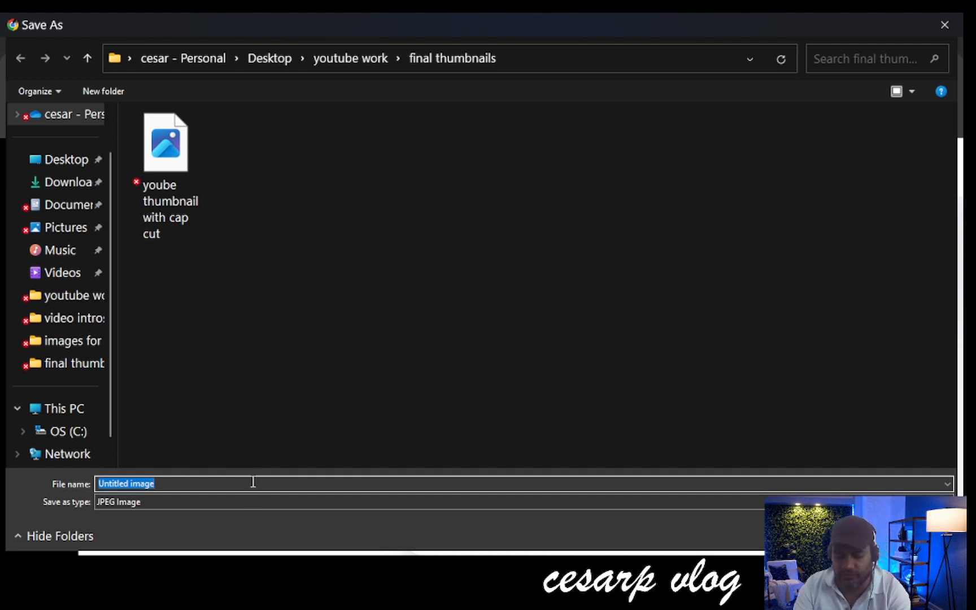
type("fi")
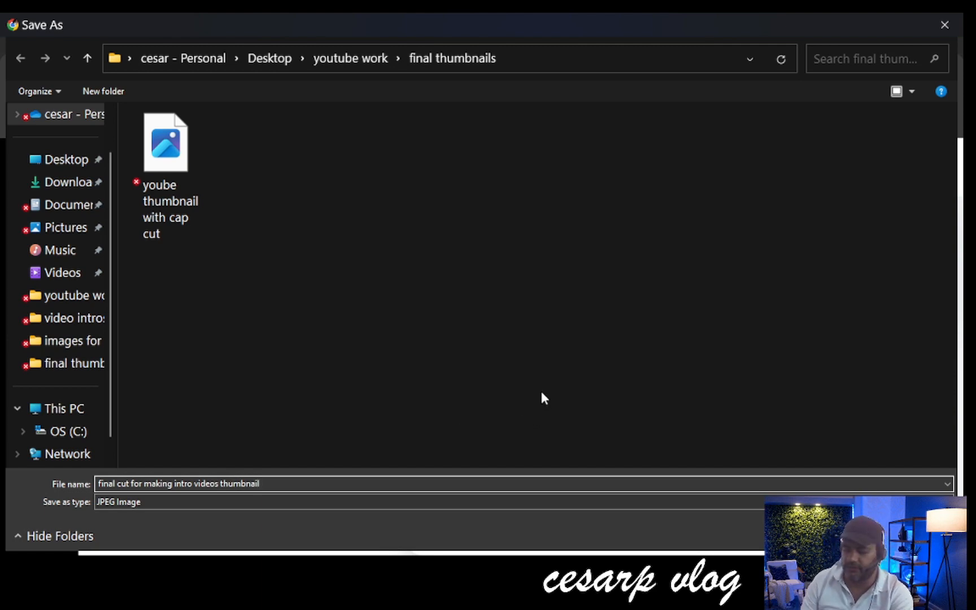
key("Return")
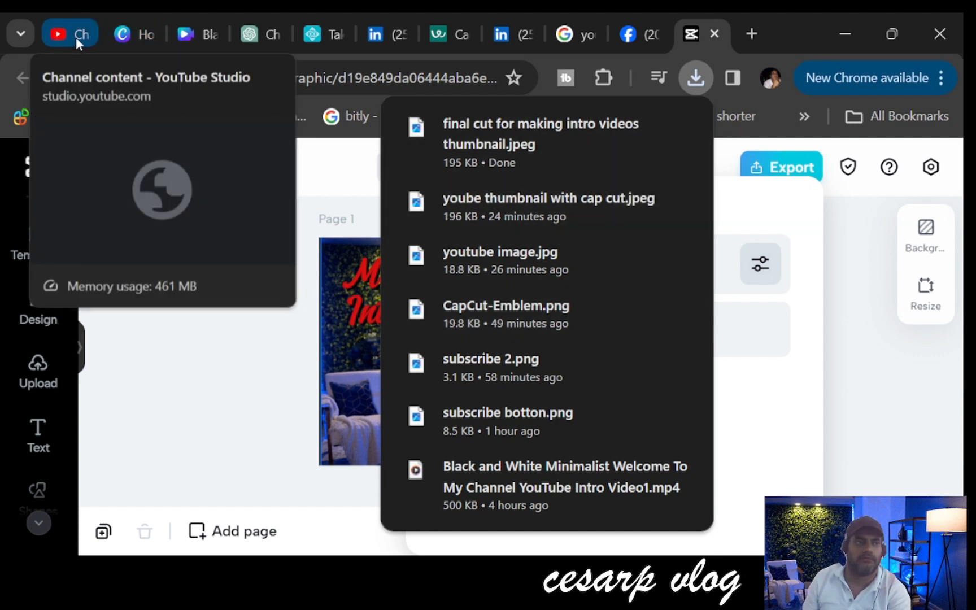
Switch to YouTube Studio and delete the whole description of the video "Creating an intro video with cap cut".
left_click(75, 36)
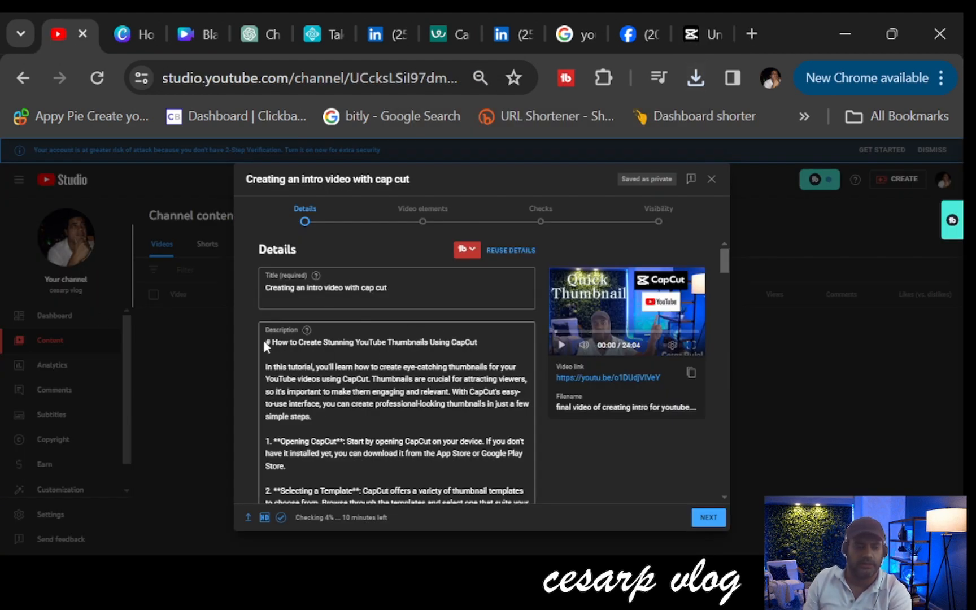
left_click_drag(264, 341, 521, 475)
scroll(518, 481, "down", 2)
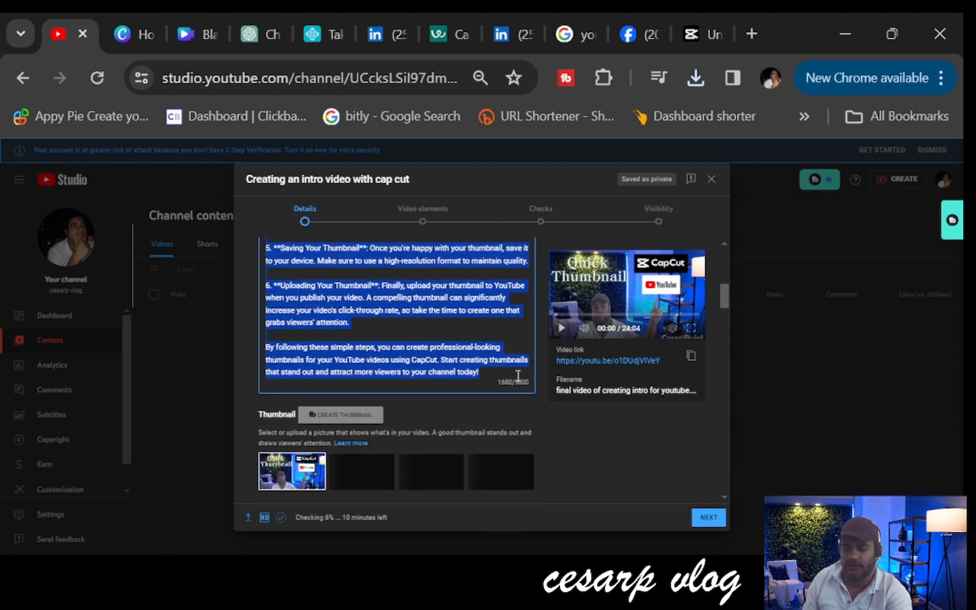
key("BackSpace")
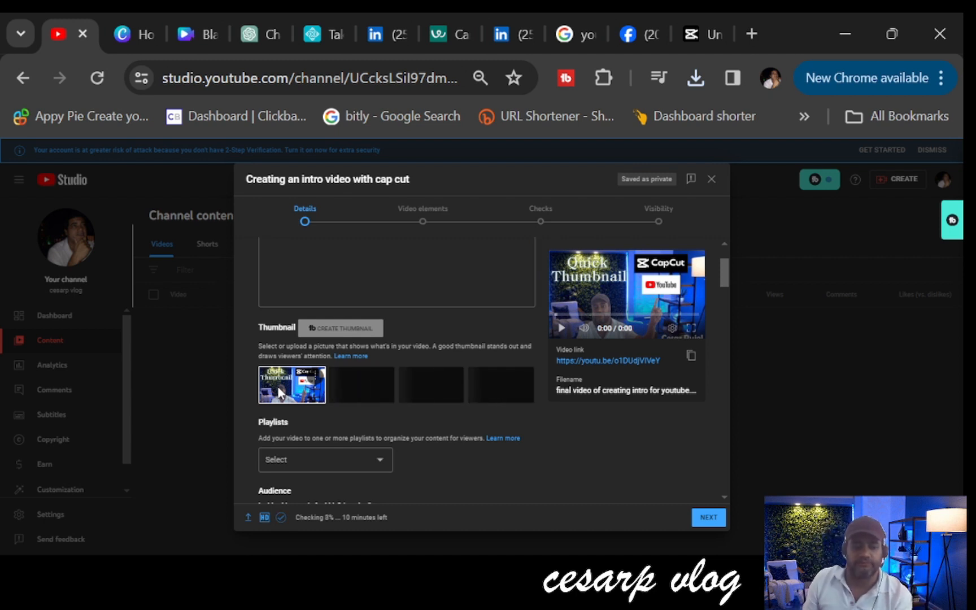
Replace the video's thumbnail with "final cut for making intro videos thumbnail" from the "final thumbnails" folder in "youtube work".
left_click(314, 383)
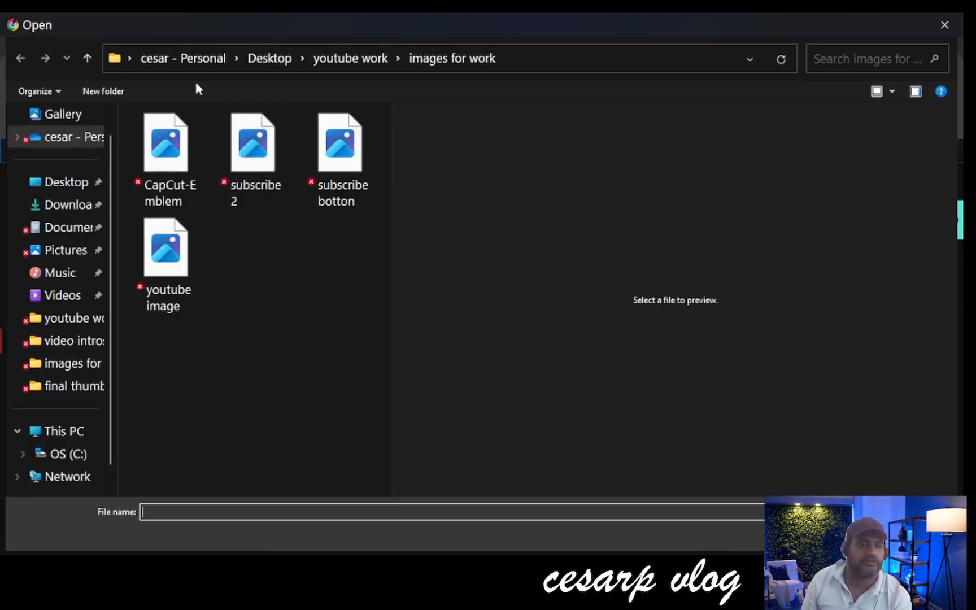
left_click(366, 64)
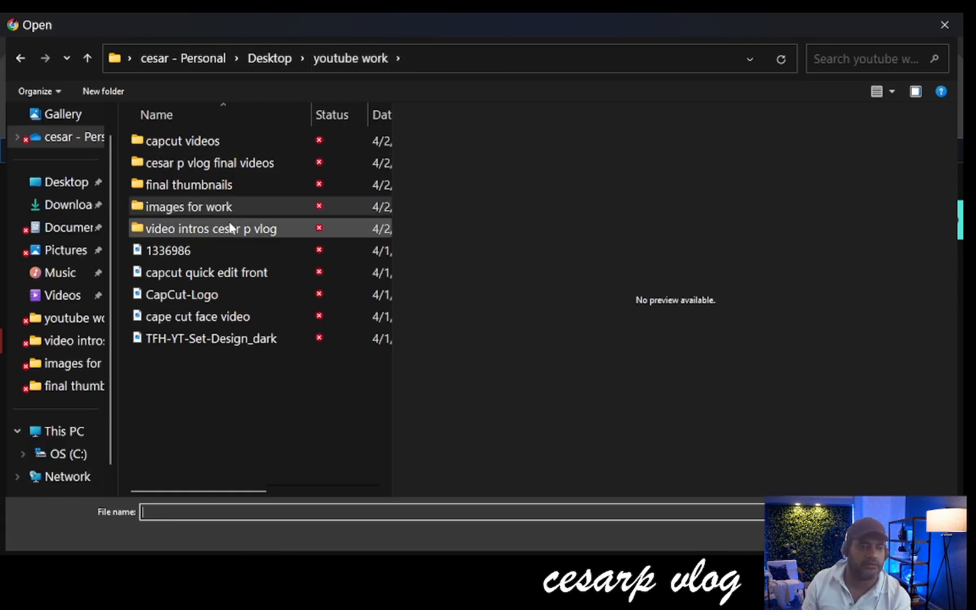
left_click(234, 181)
double_click(234, 184)
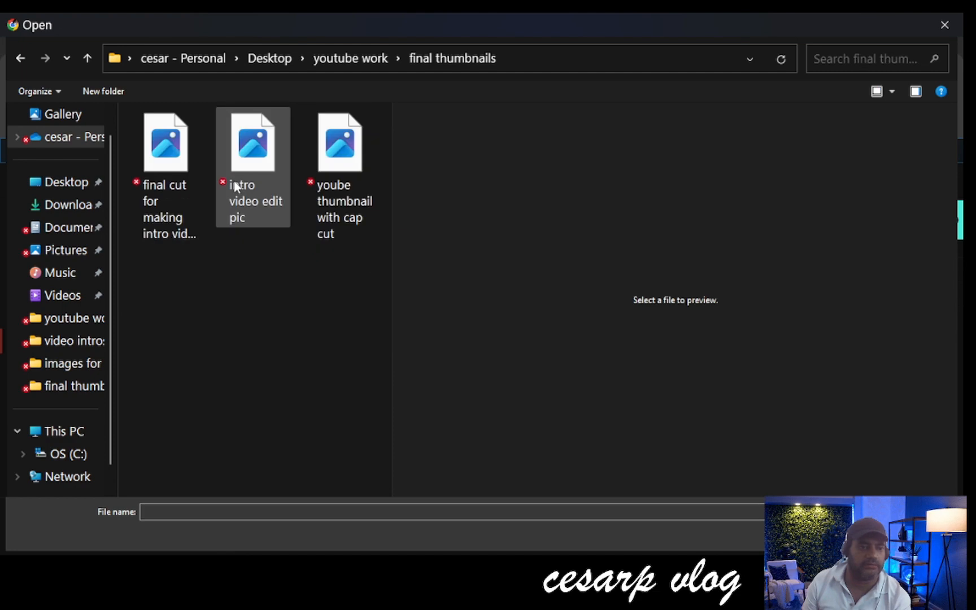
double_click(171, 195)
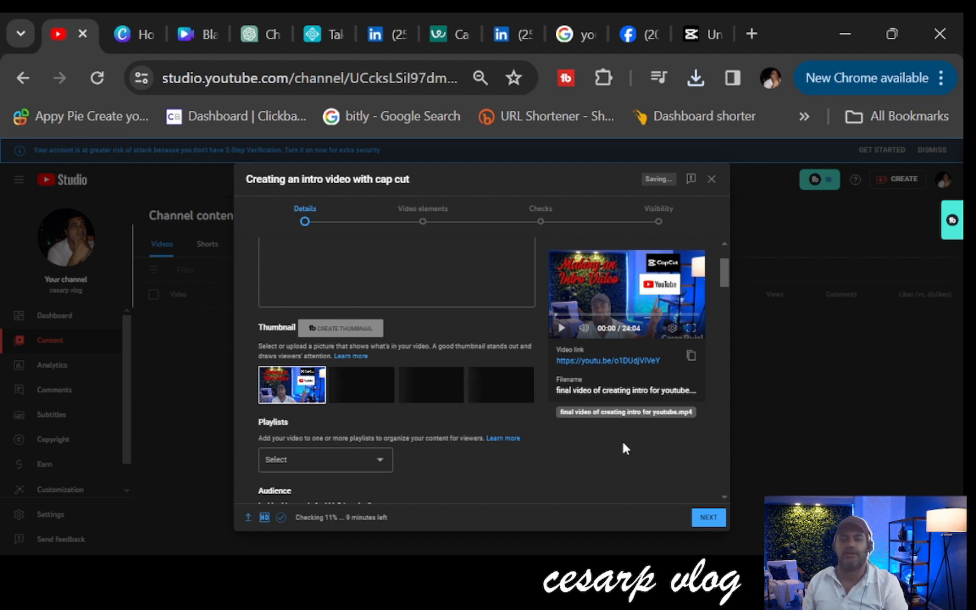
scroll(401, 425, "up", 2)
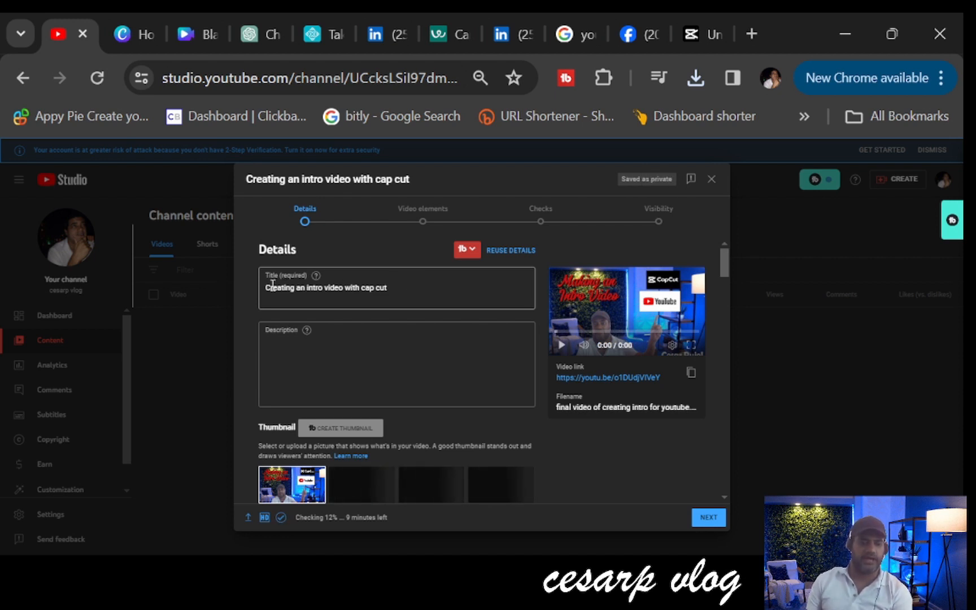
Copy the video's current title and ask ChatGPT to phrase "Creating an intro video with cap cut" for a YouTube video title.
left_click_drag(272, 285, 395, 290)
key("ctrl+c")
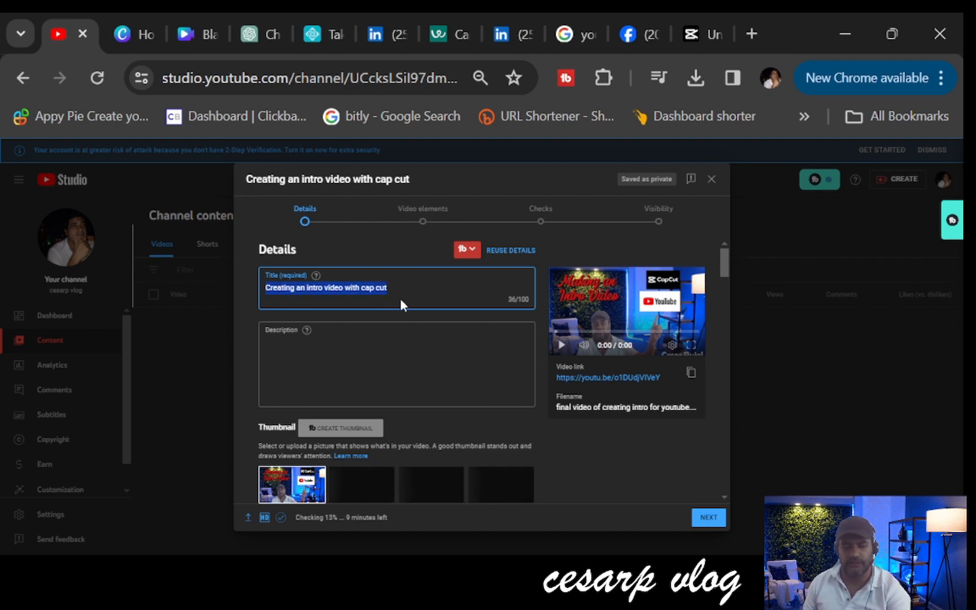
left_click(270, 35)
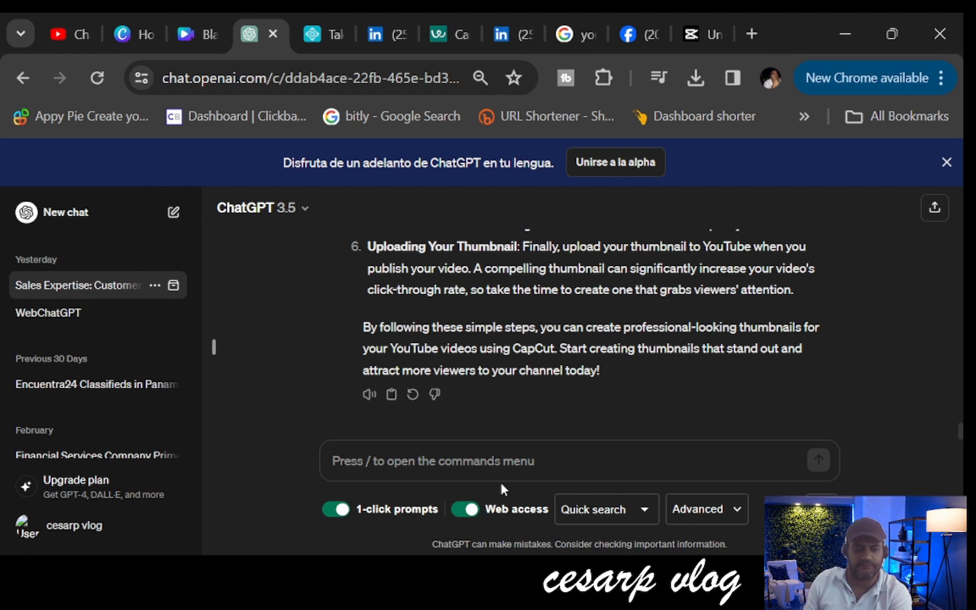
left_click(517, 466)
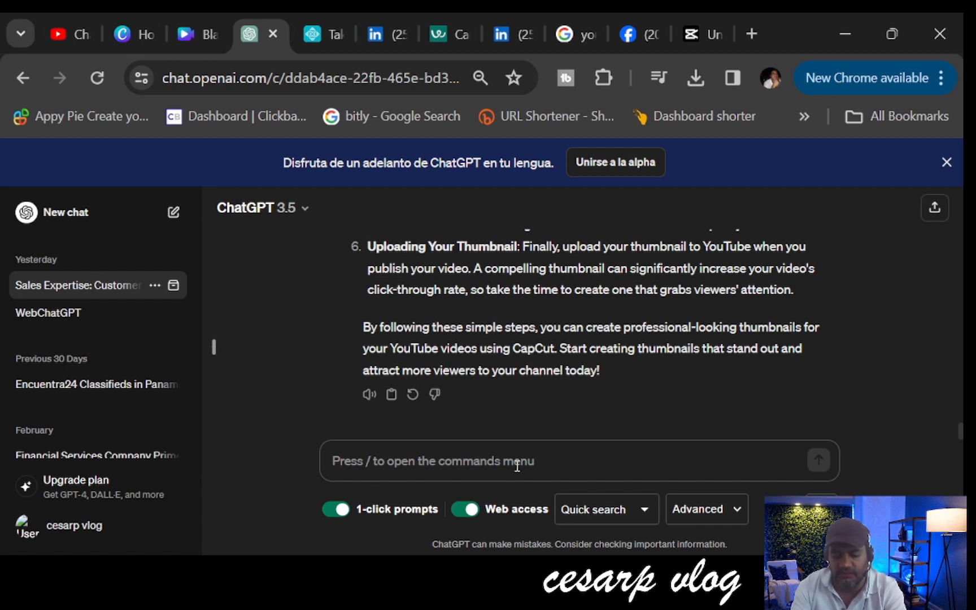
type("phrase this")
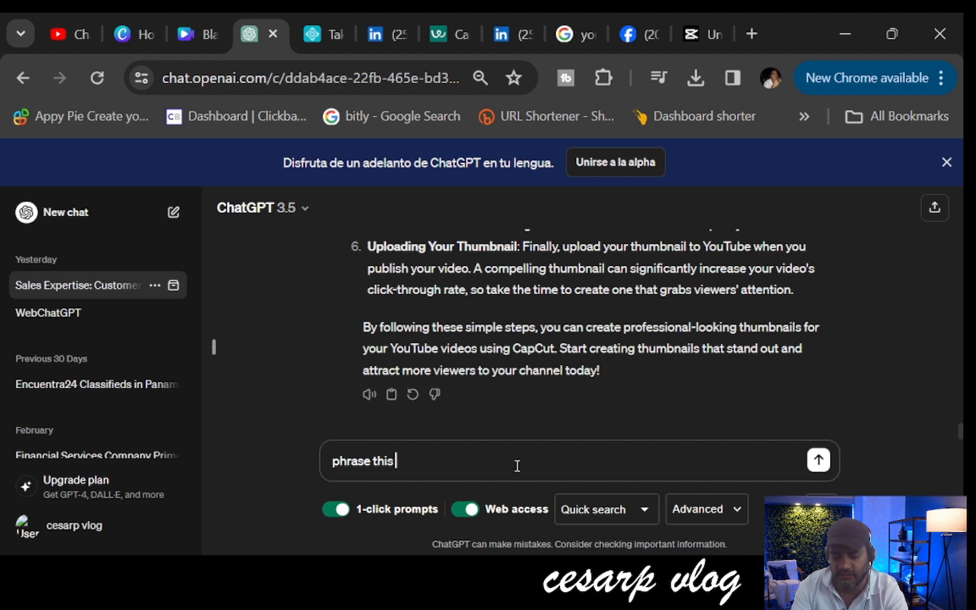
type("for a yout")
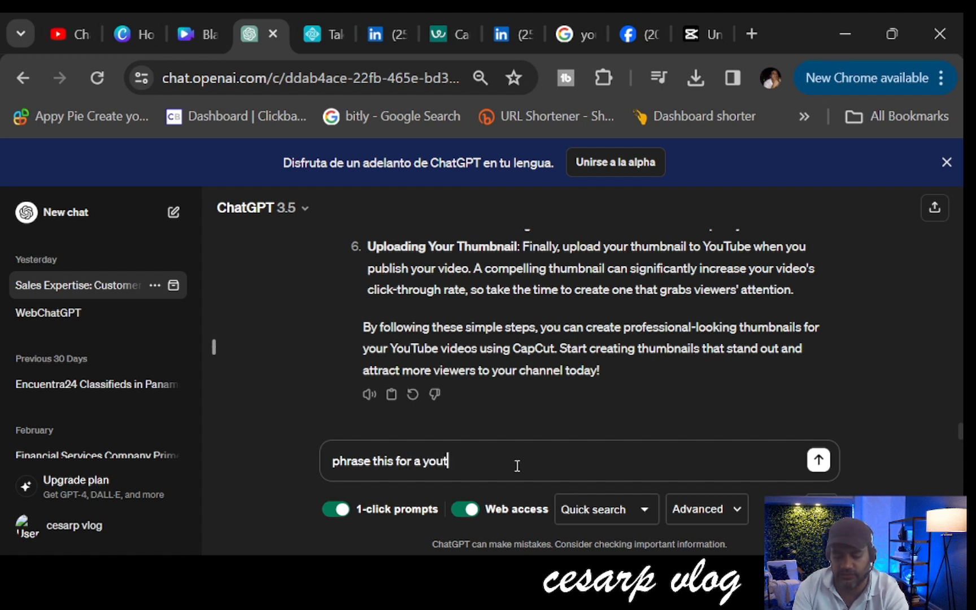
type("be vi")
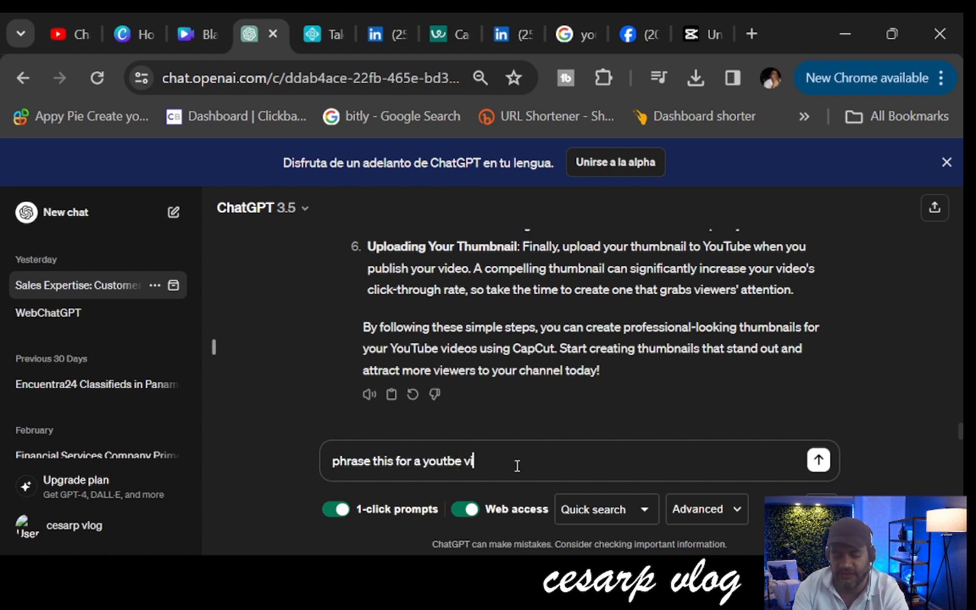
type("deo title")
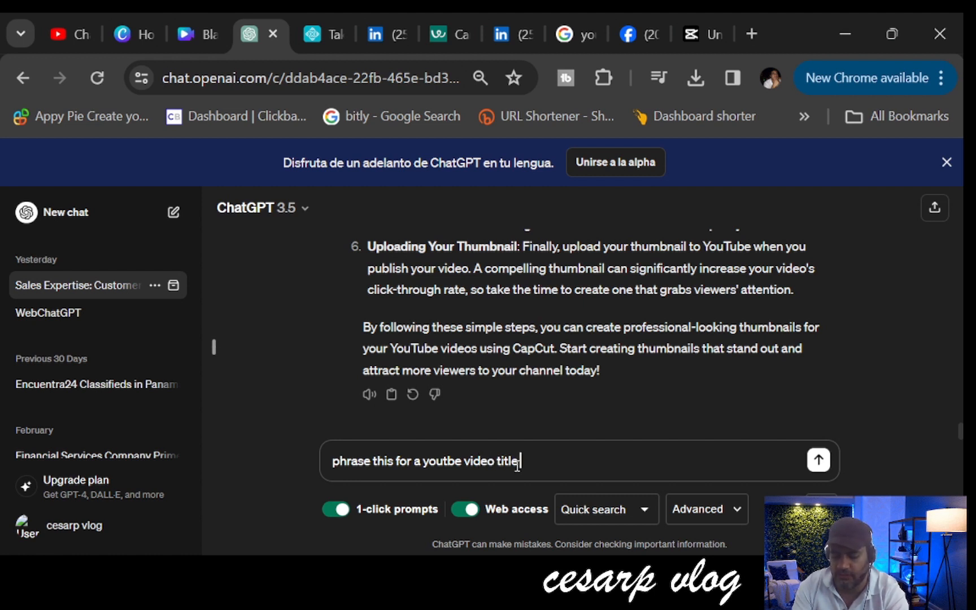
type(" \"")
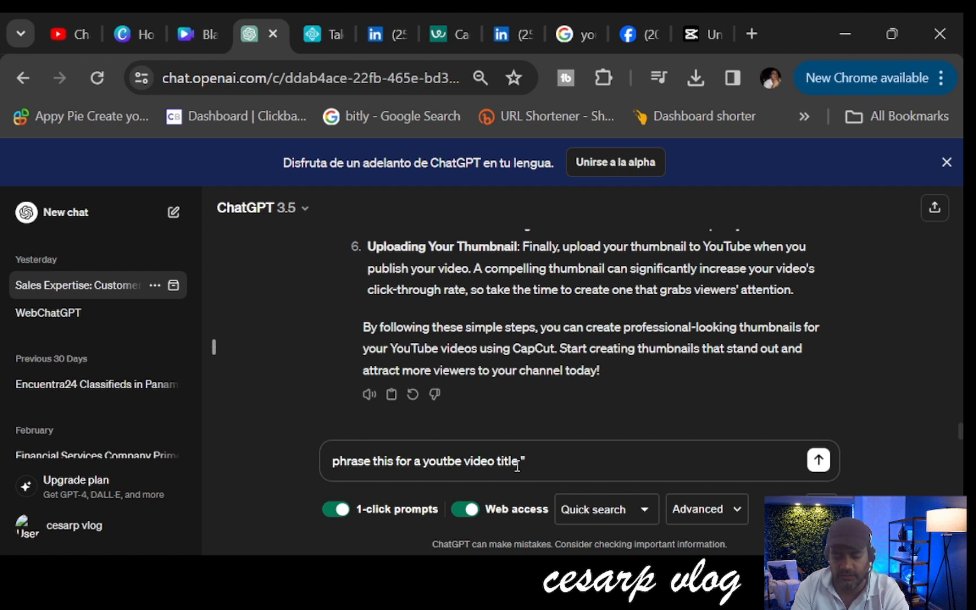
key("ctrl+v")
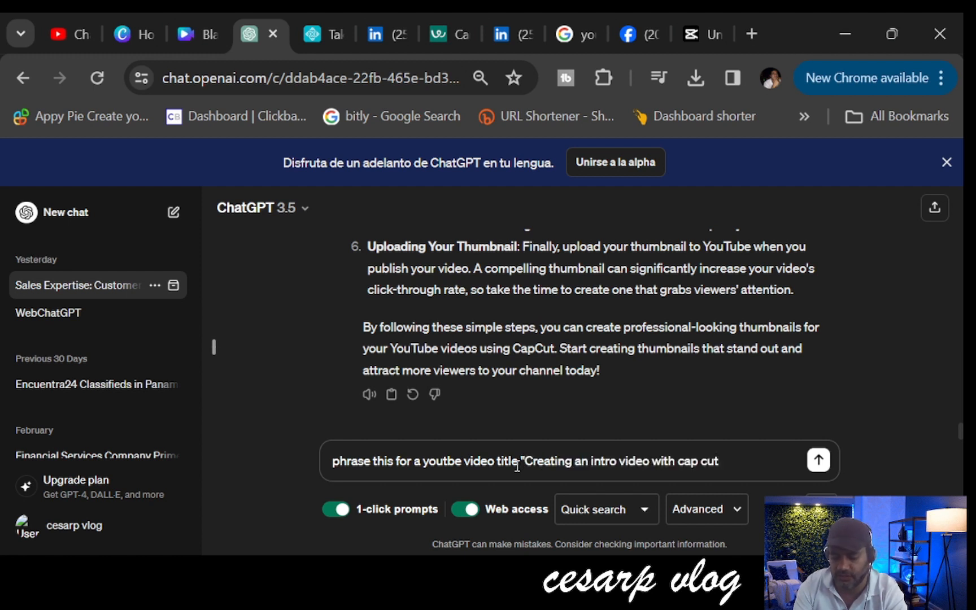
type("\"")
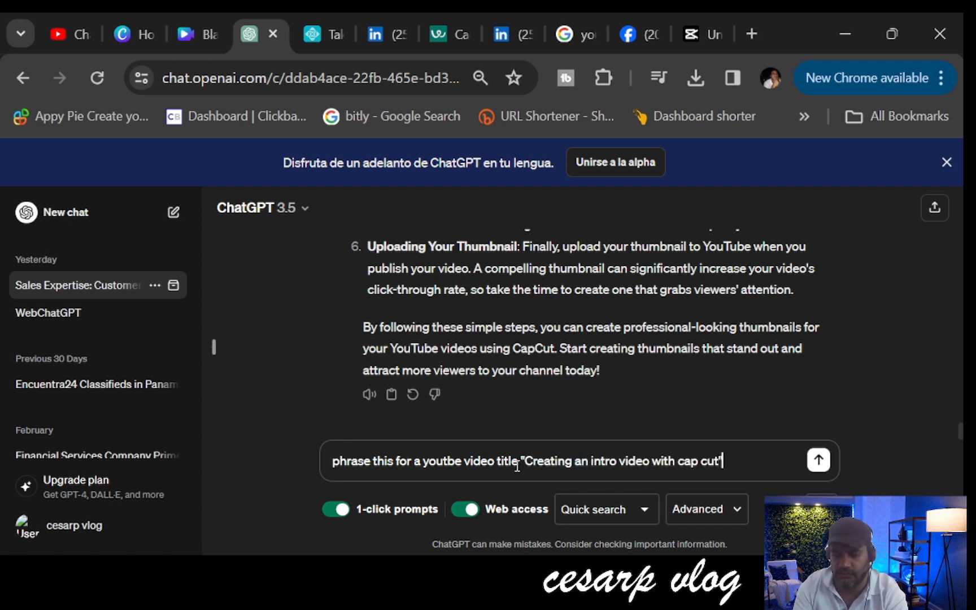
key("Return")
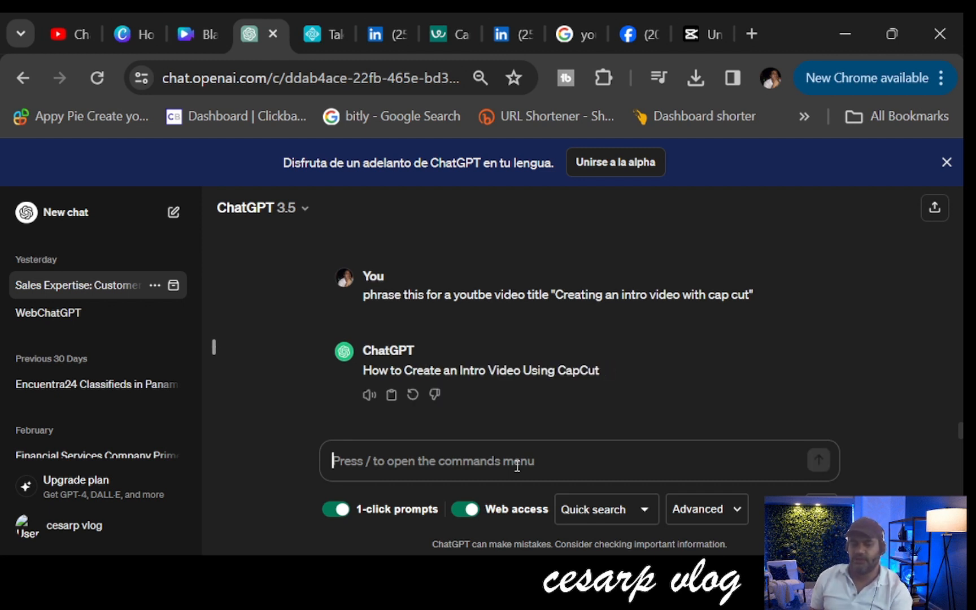
Copy ChatGPT's answer and replace the video's title in YouTube Studio with "How to Create an Intro Video Using CapCut".
left_click(392, 395)
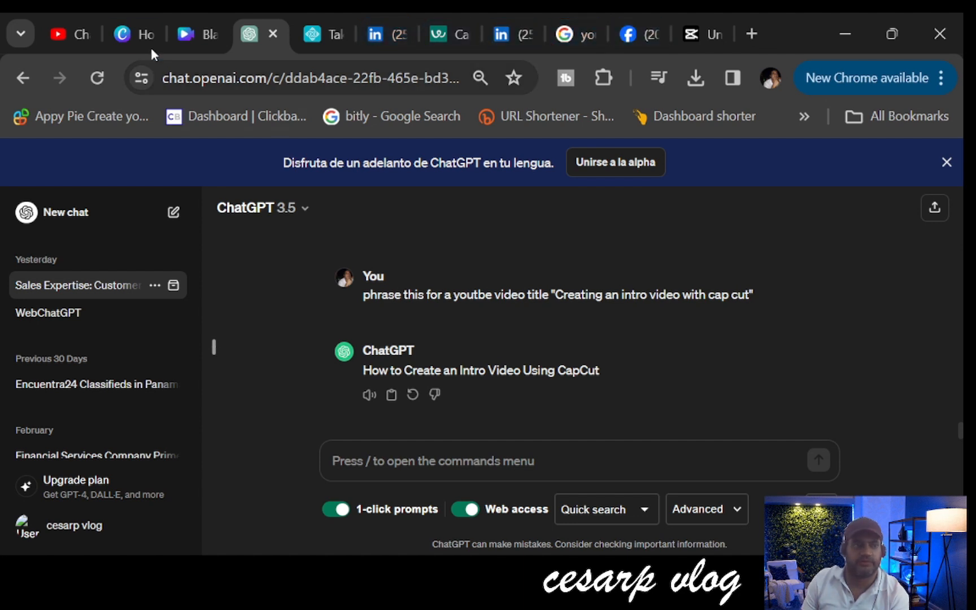
left_click(88, 35)
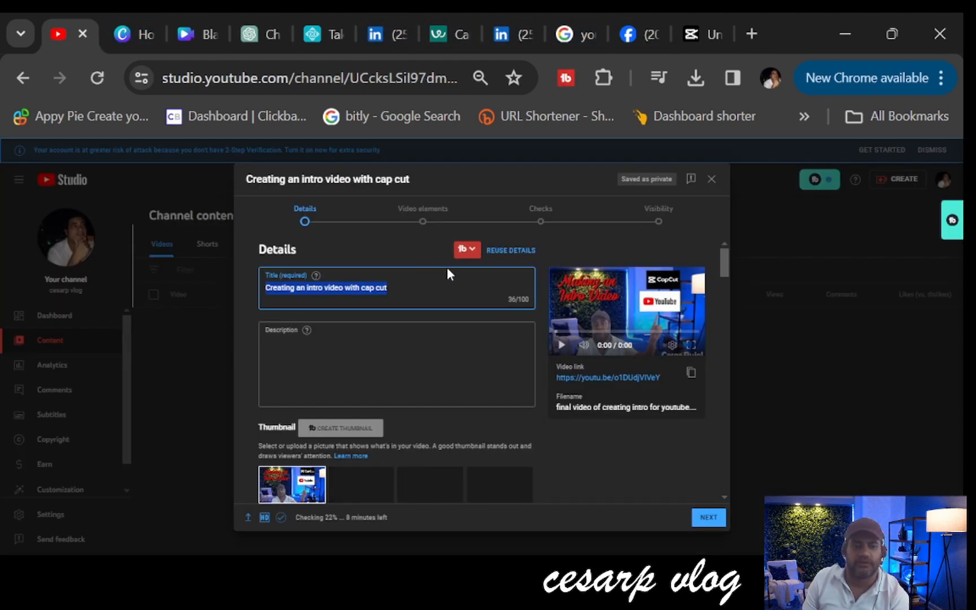
key("BackSpace")
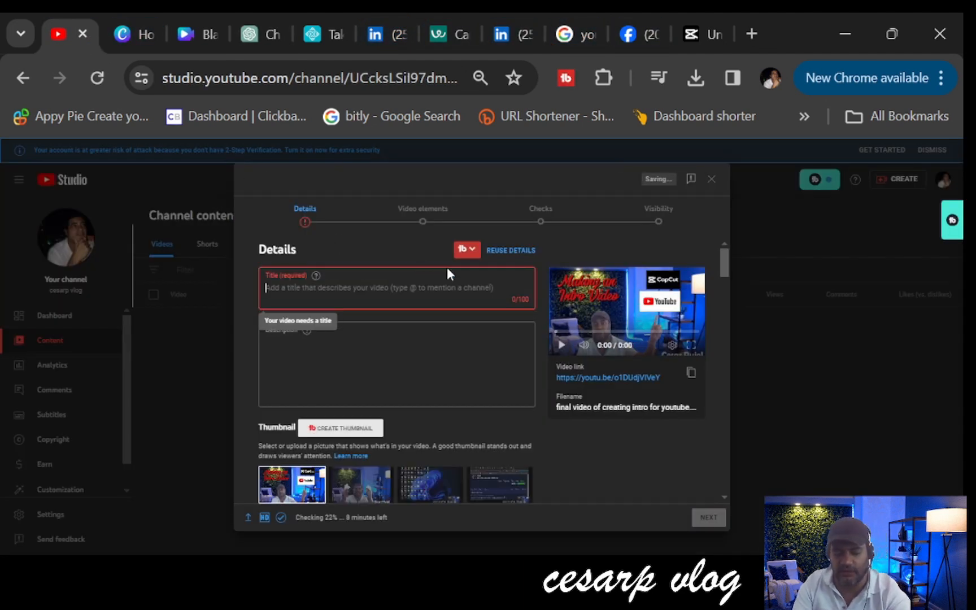
key("ctrl+v")
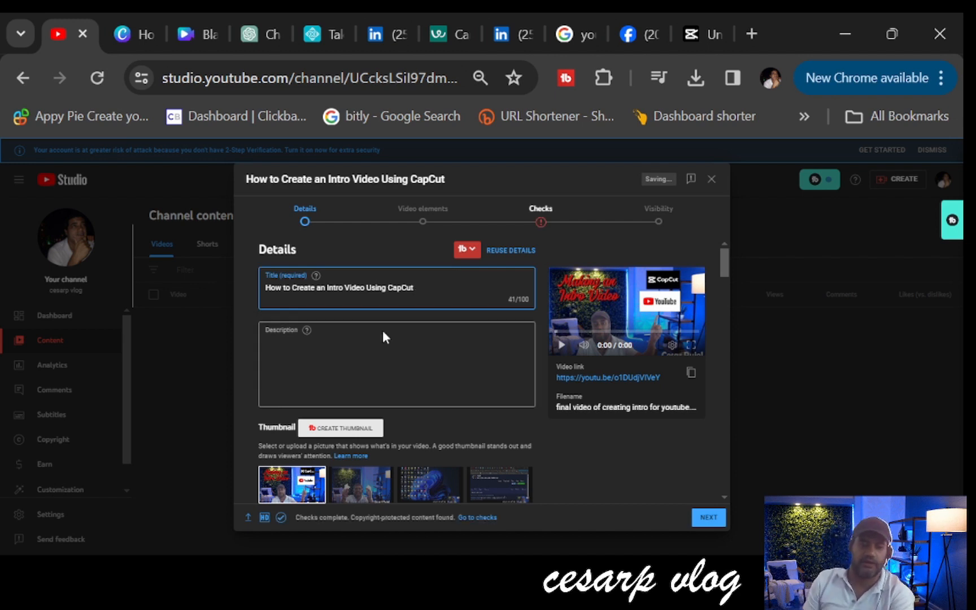
Return to ChatGPT and ask it to create a YouTube video description about "How to Create an Intro Video Using CapCut".
left_click(366, 343)
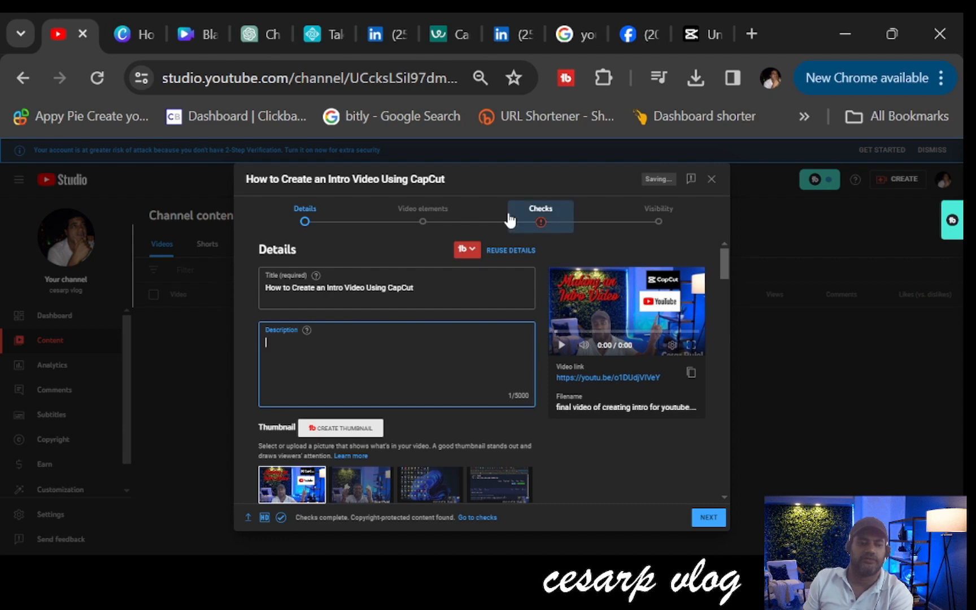
left_click(269, 35)
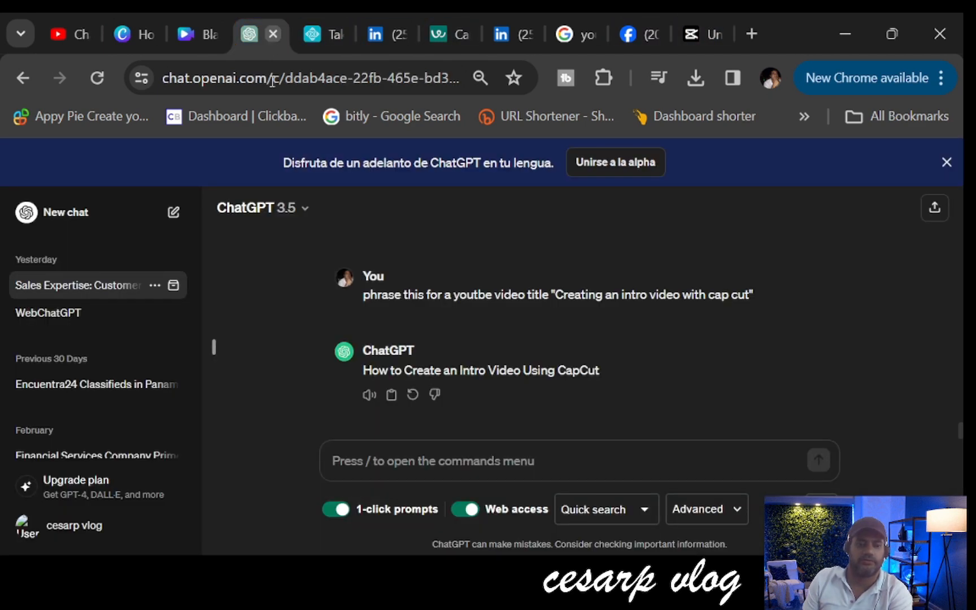
left_click(546, 458)
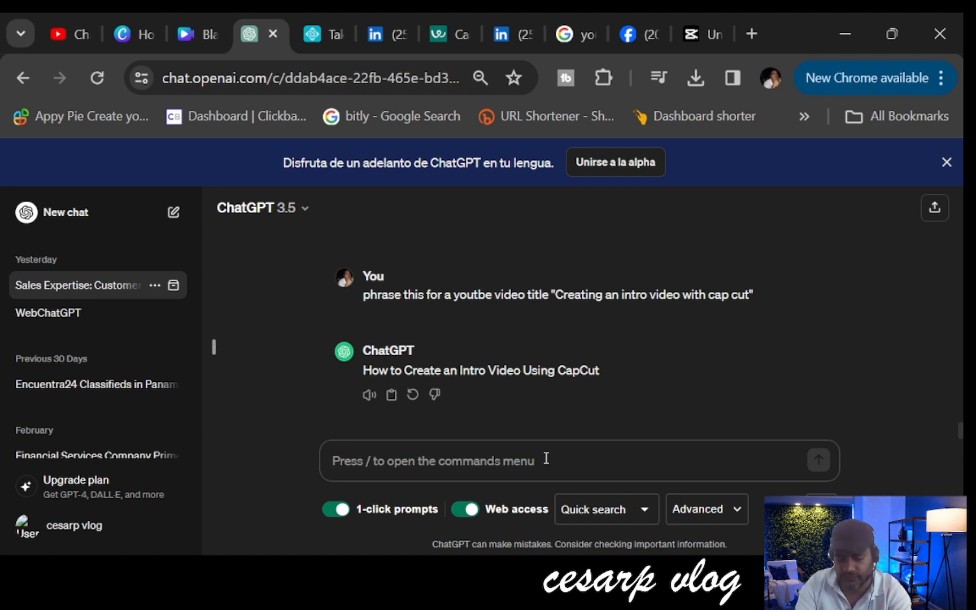
type("creat")
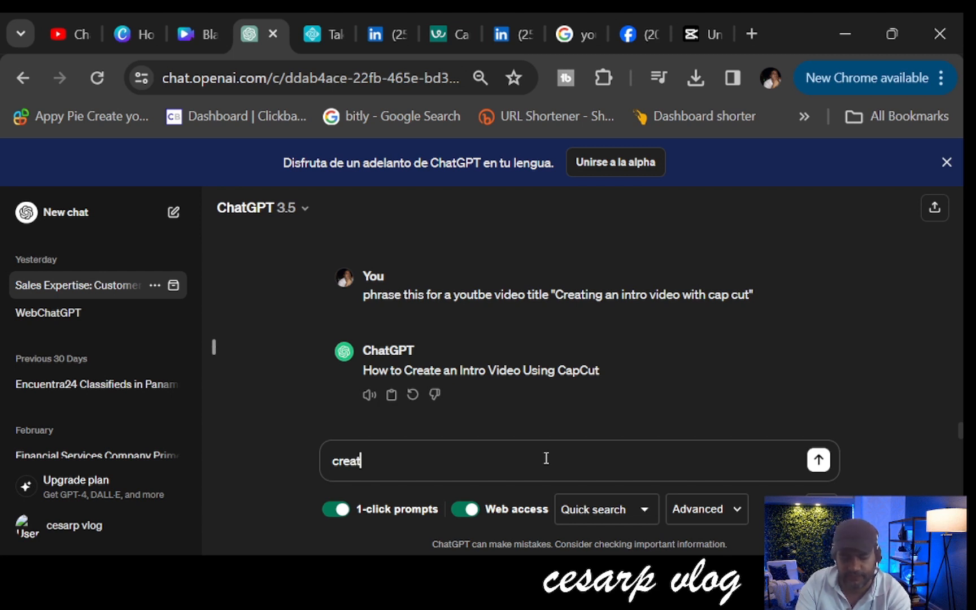
type("e")
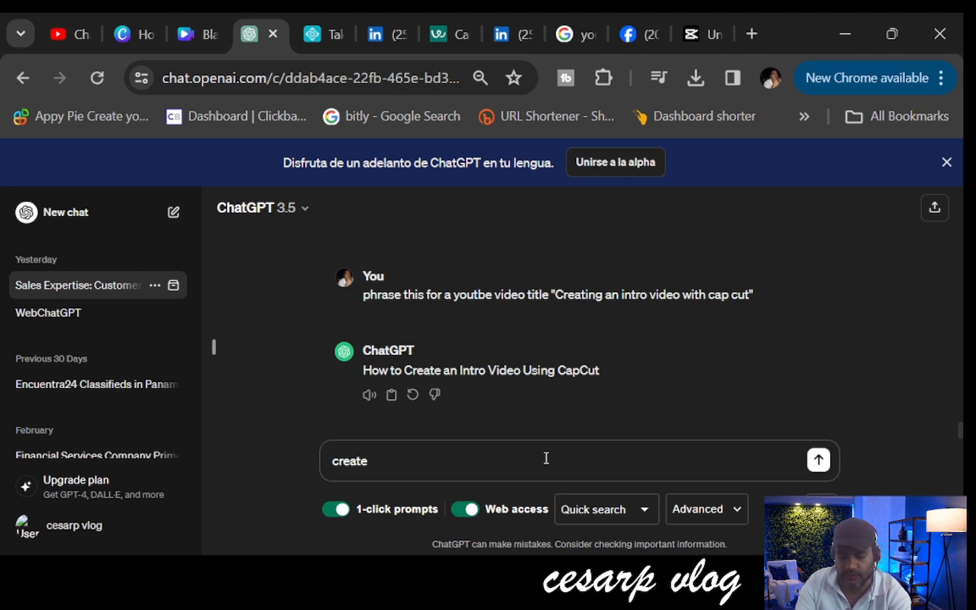
type(" a yout")
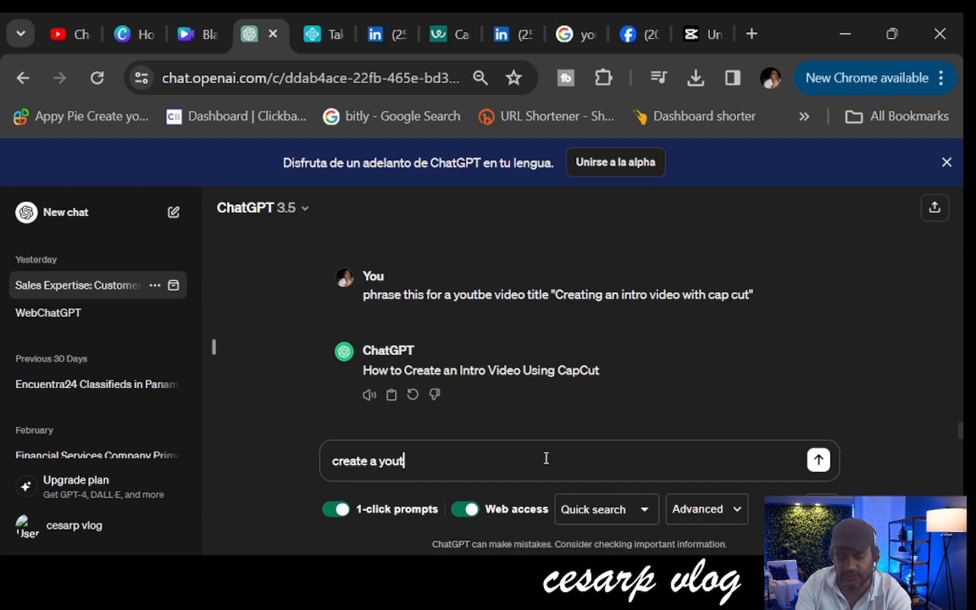
type("bue")
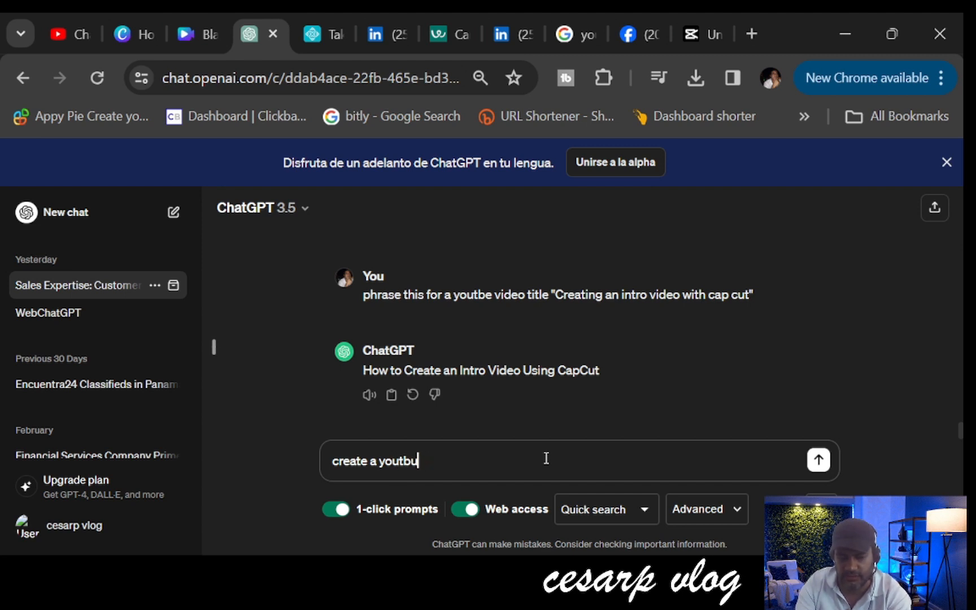
key("BackSpace")
key("BackSpace")
type("ub")
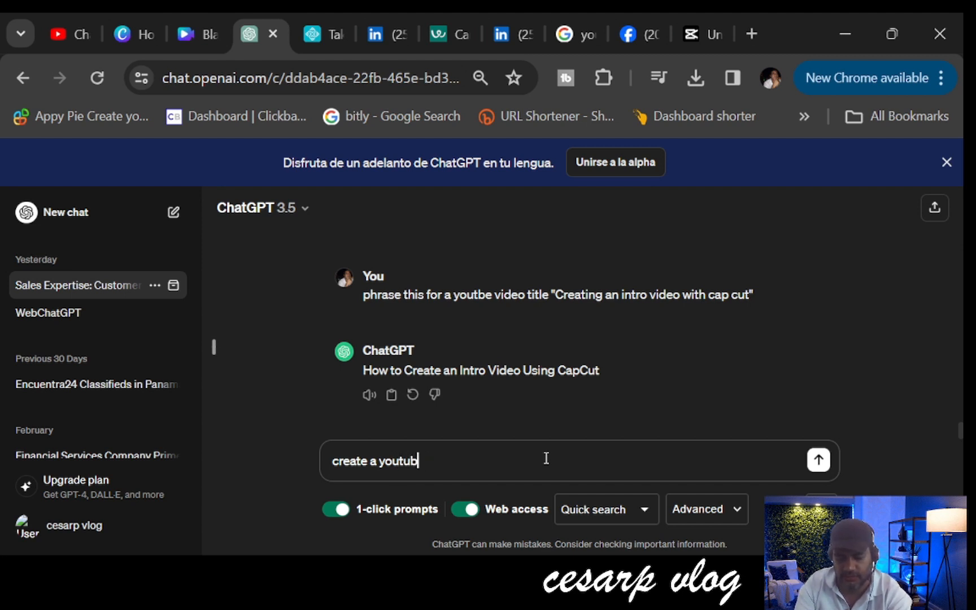
type("e vid")
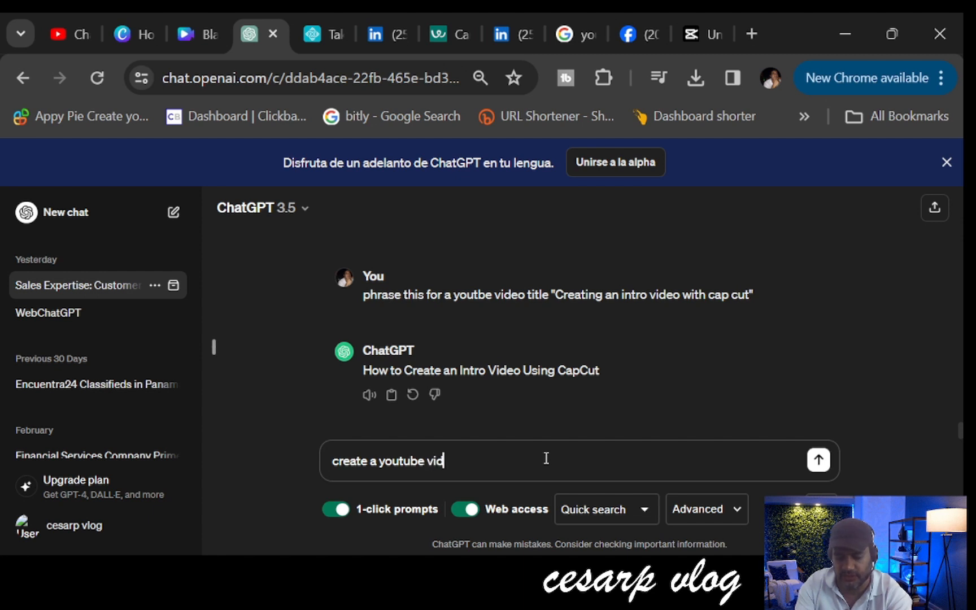
type("eo discri")
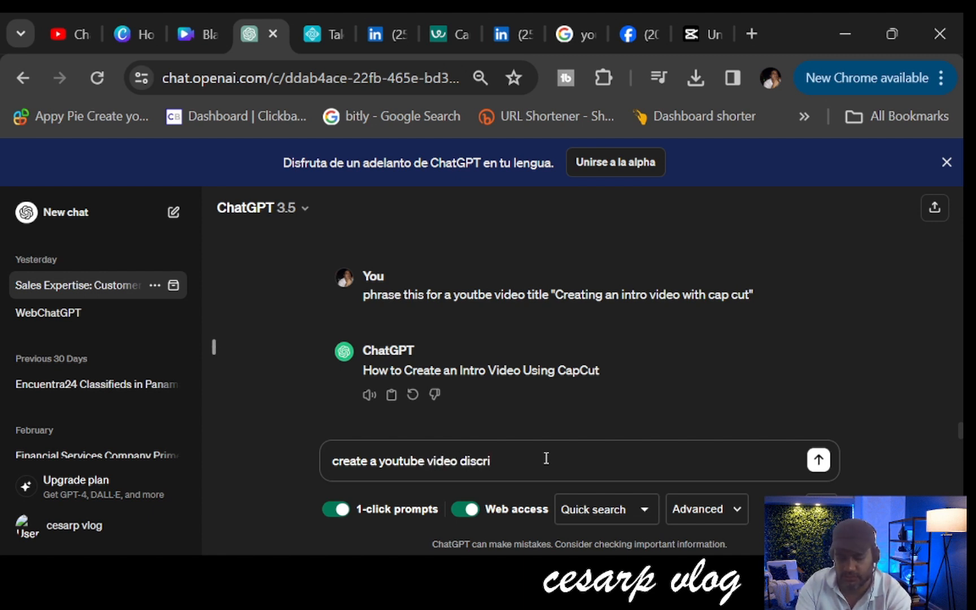
type("ption")
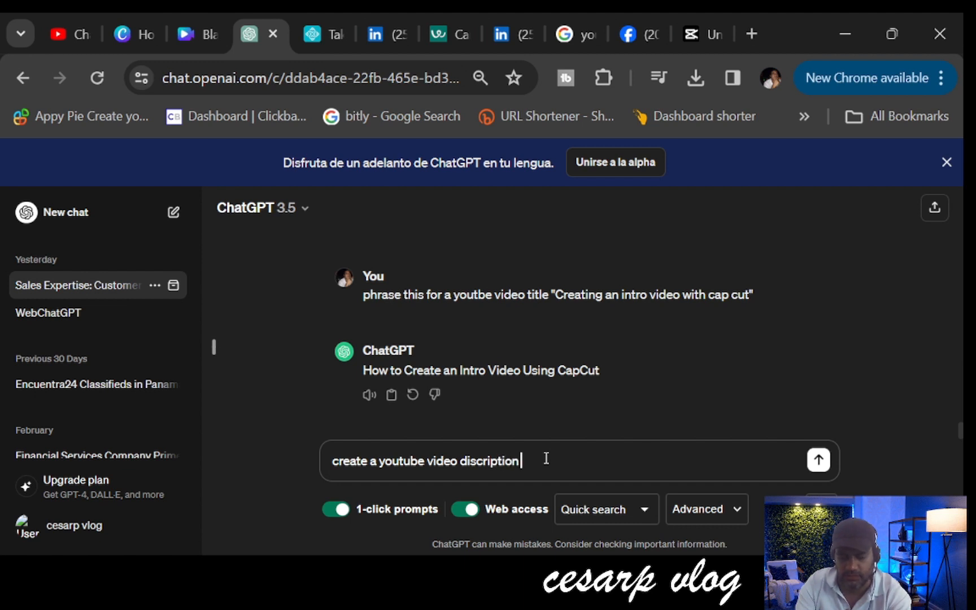
type(" for use ab")
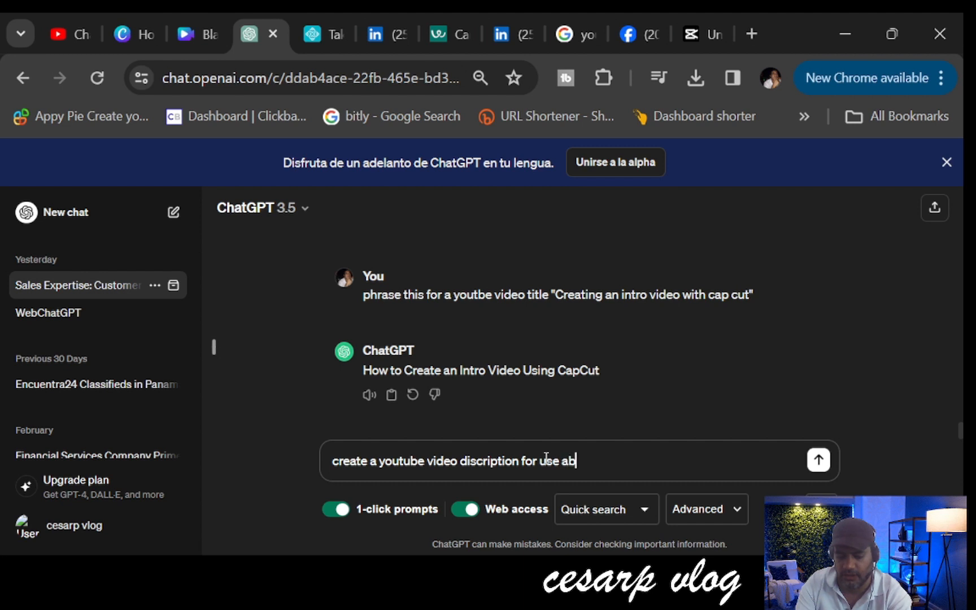
type("out")
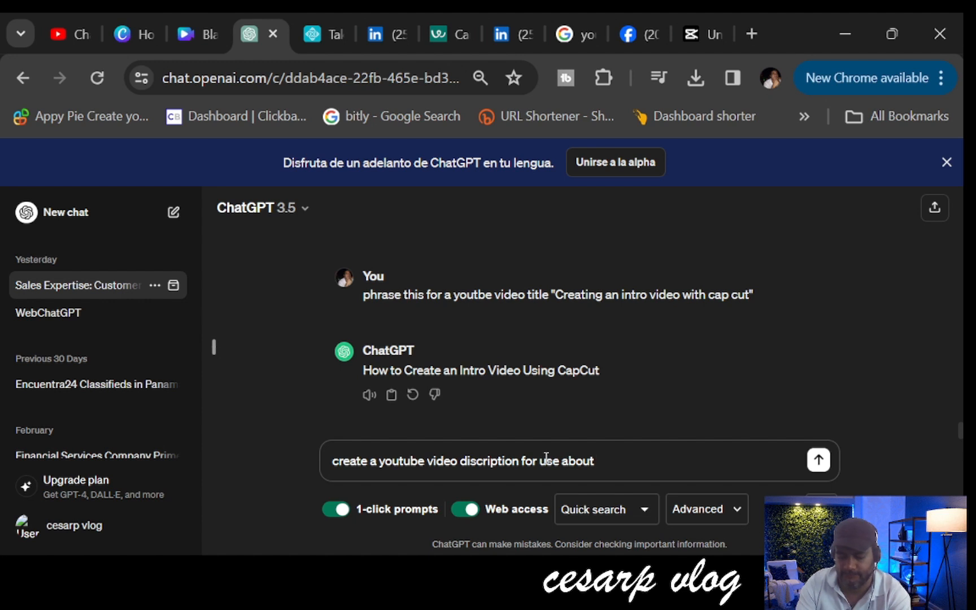
type("\"")
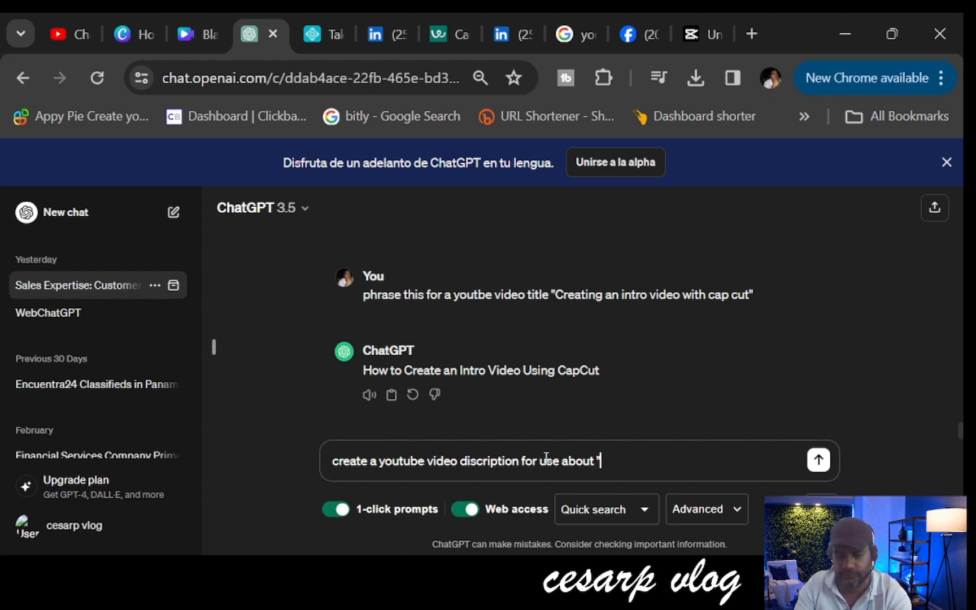
type("How to Create an Intro Video Using CapCut")
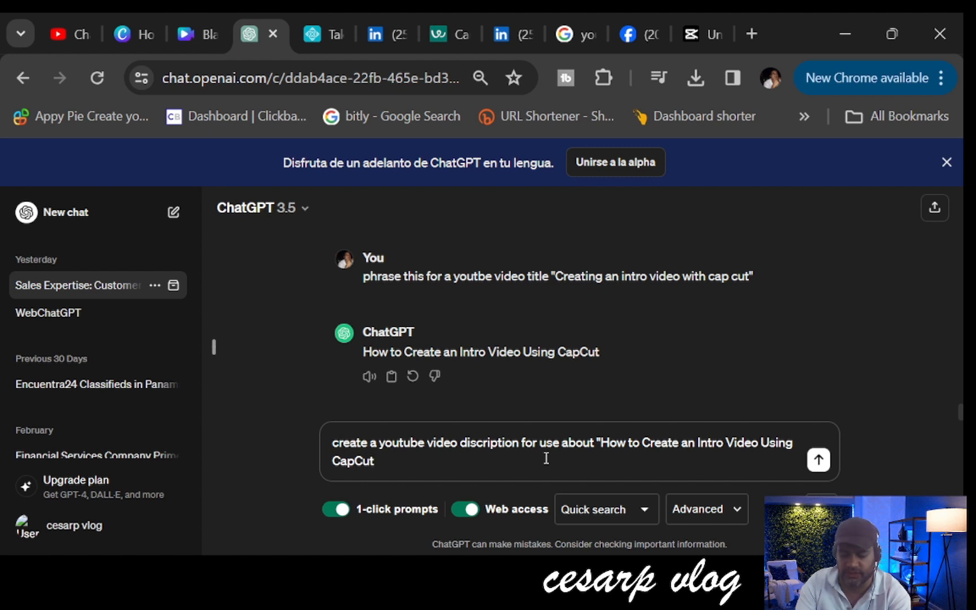
key("Return")
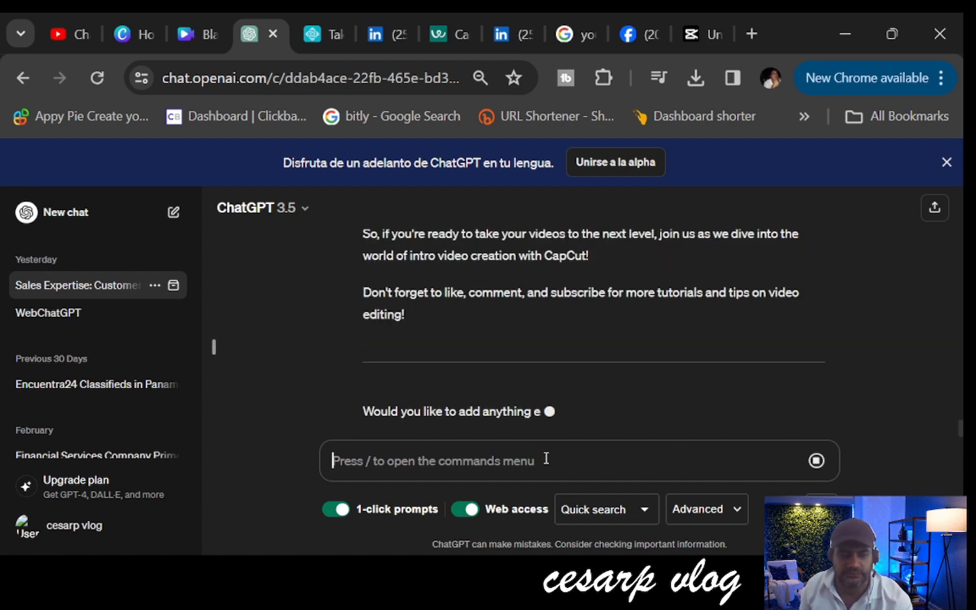
Copy ChatGPT's whole description answer and paste it into the video's description in YouTube Studio.
scroll(308, 288, "up", 10)
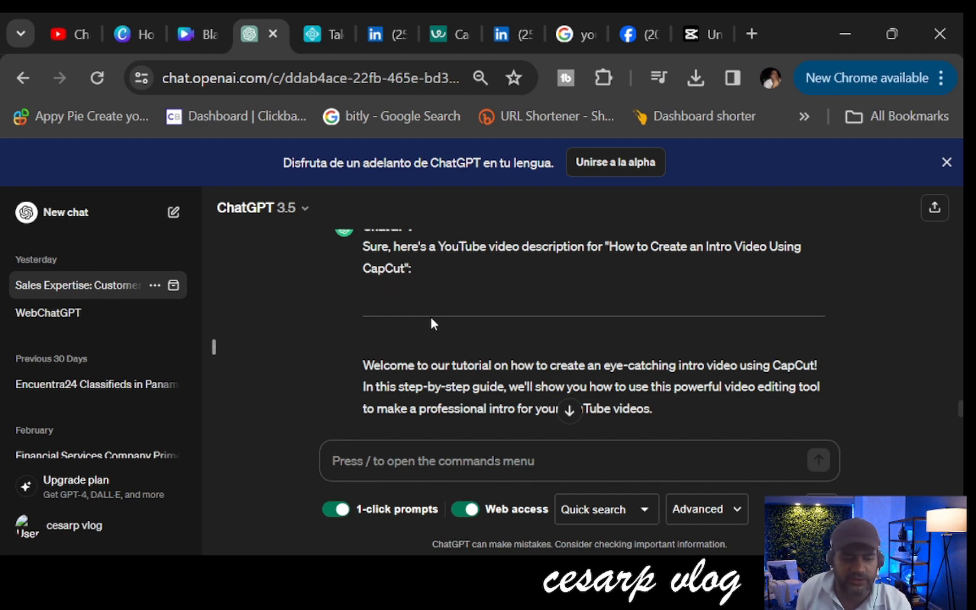
key("ctrl+minus")
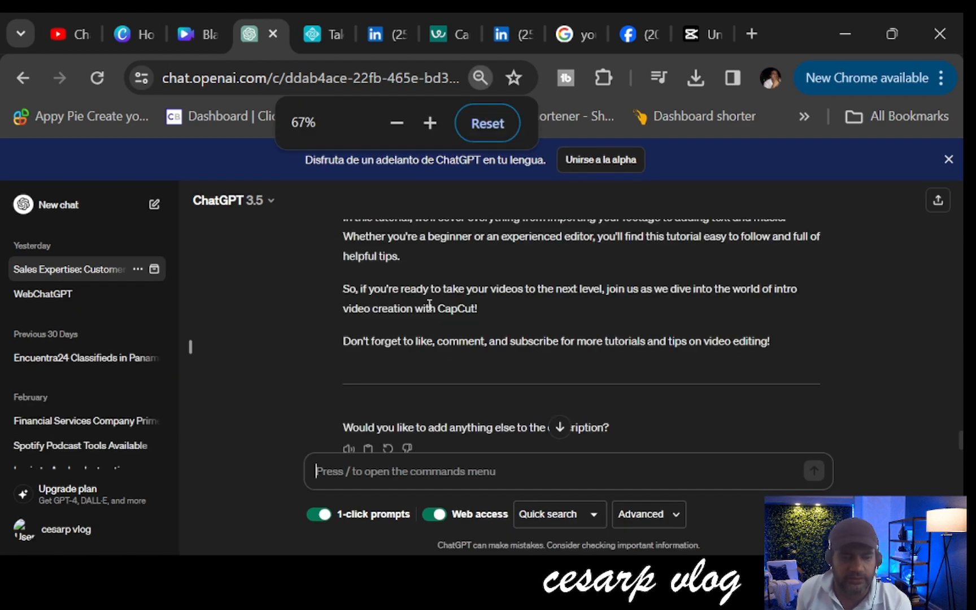
scroll(435, 315, "up", 4)
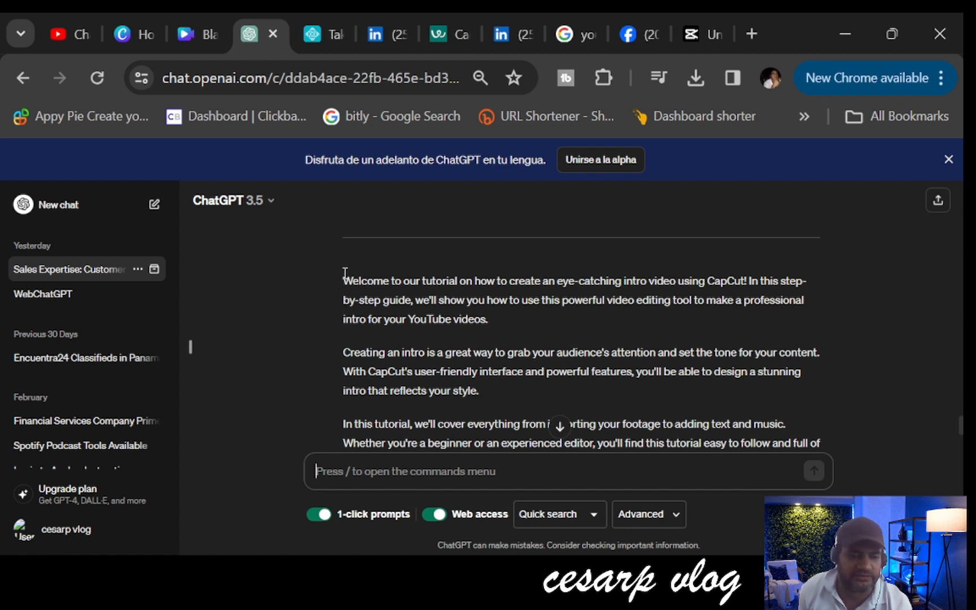
left_click_drag(344, 274, 566, 392)
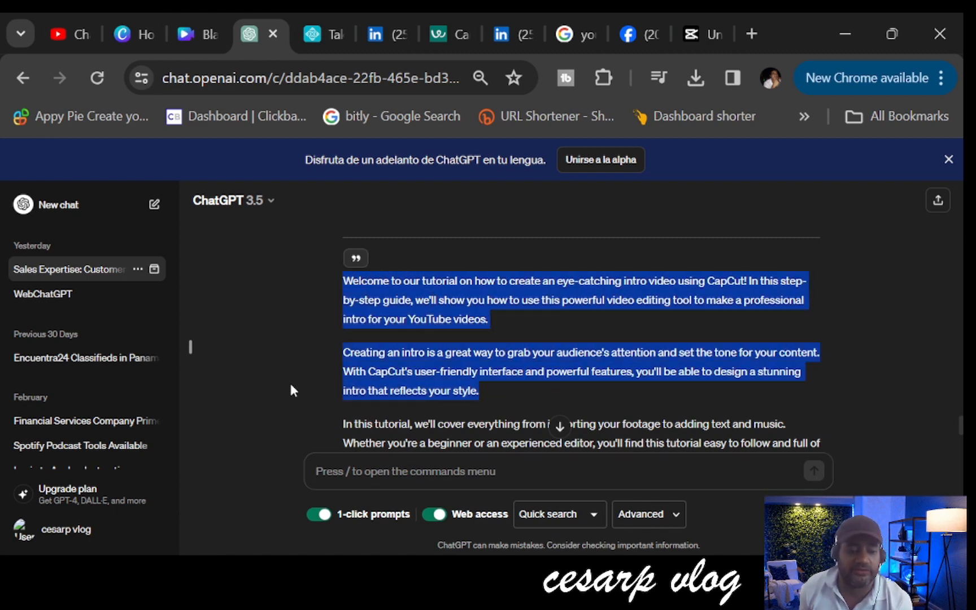
left_click(306, 381)
scroll(307, 372, "down", 3)
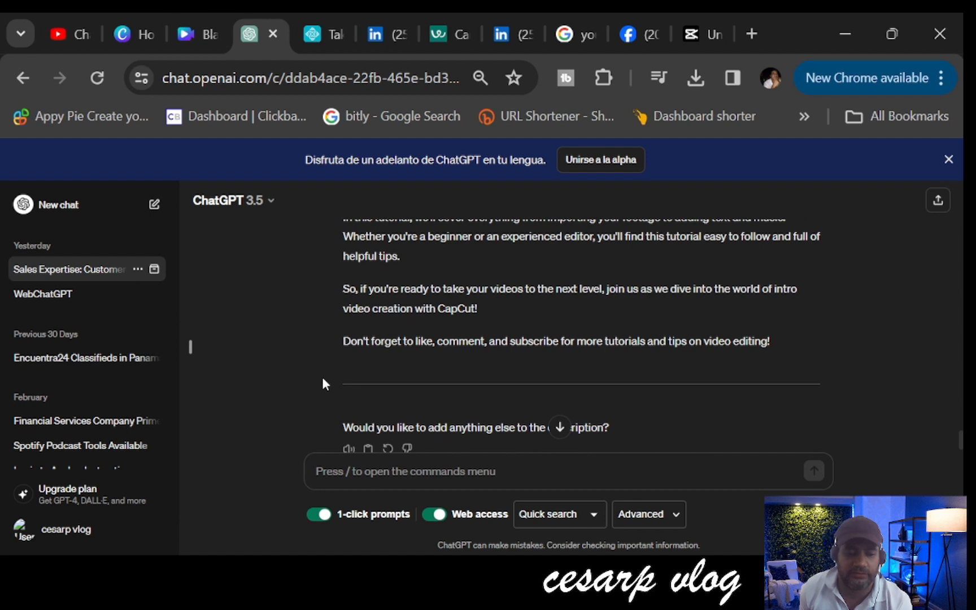
scroll(324, 377, "down", 1)
left_click(367, 416)
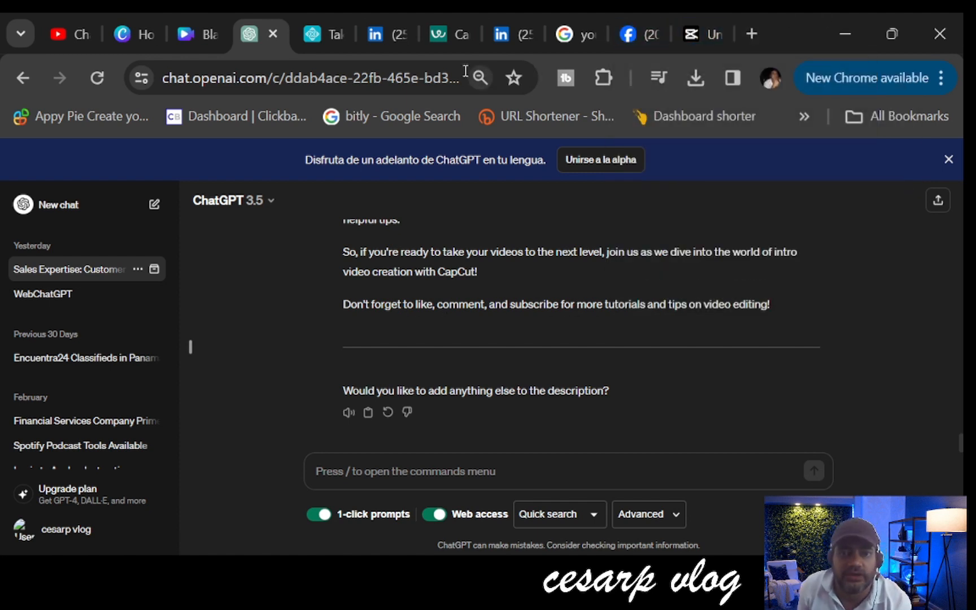
left_click(80, 35)
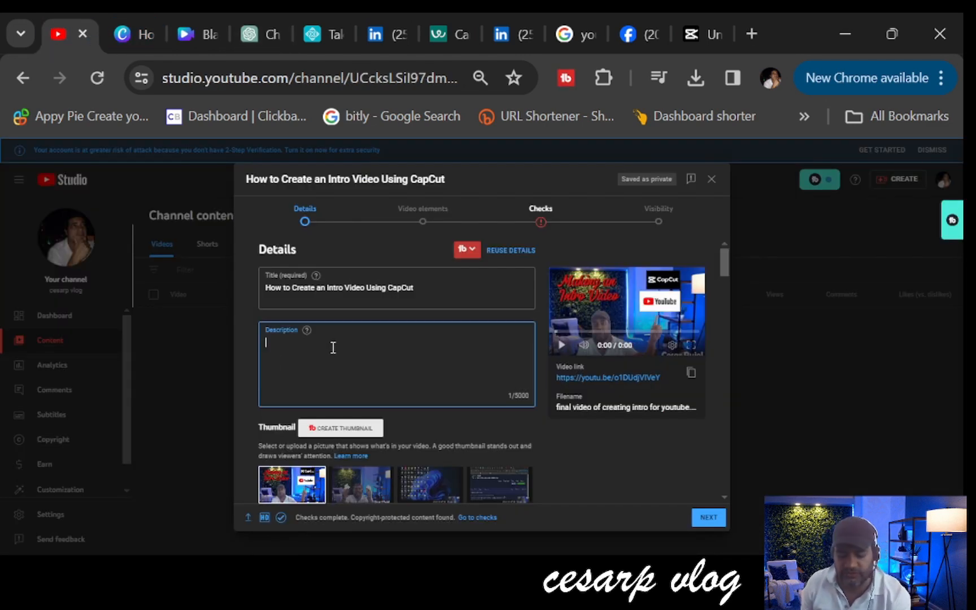
key("ctrl+v")
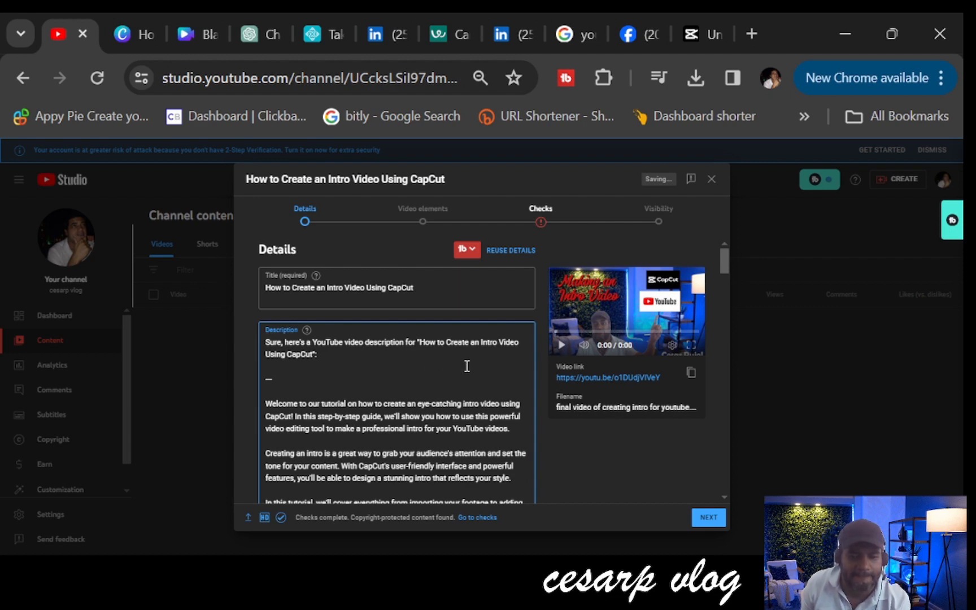
Add the video to the channel's "Learn How With..." vlog playlist and confirm the playlist selection.
scroll(466, 366, "down", 3)
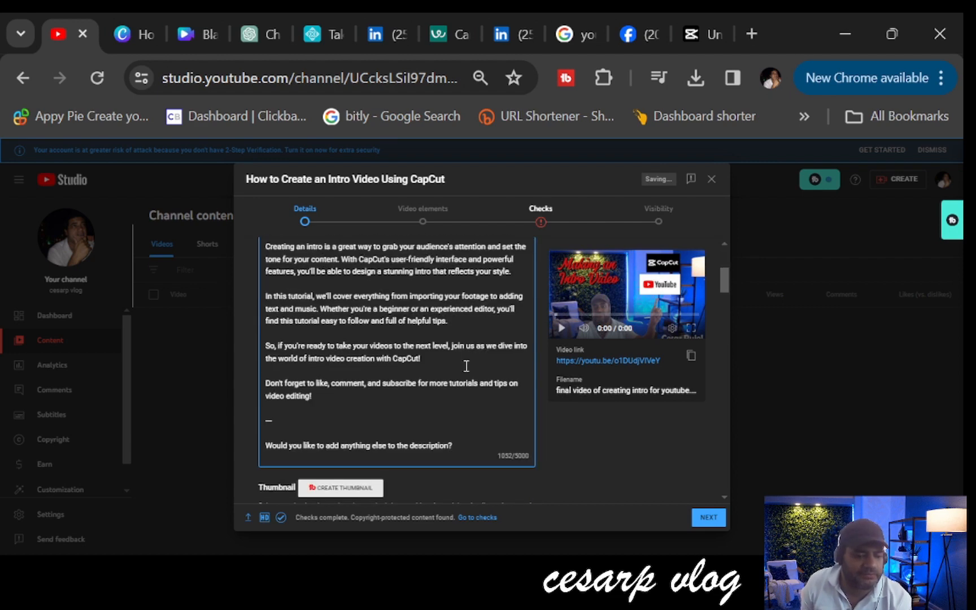
scroll(466, 366, "down", 3)
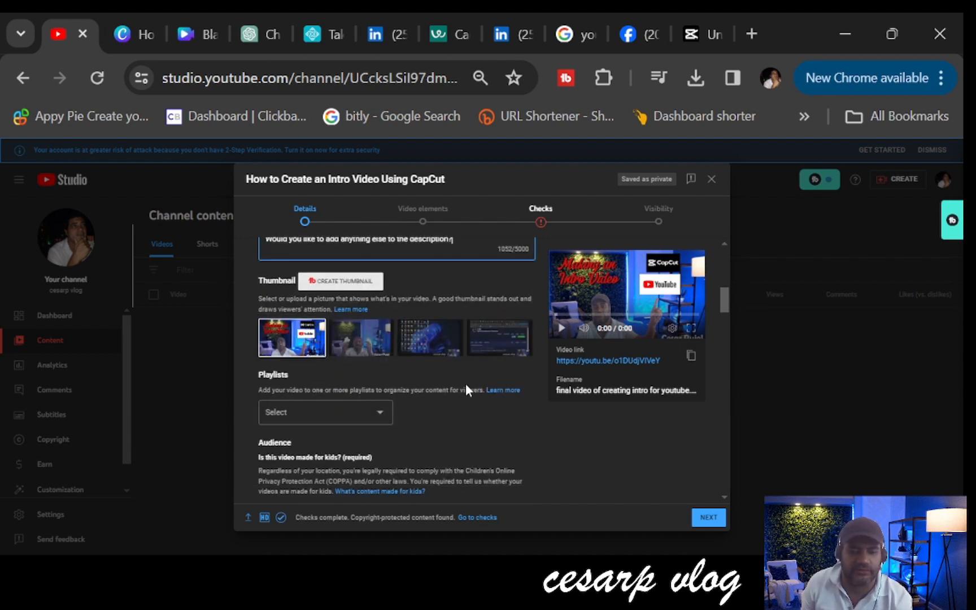
scroll(466, 384, "down", 2)
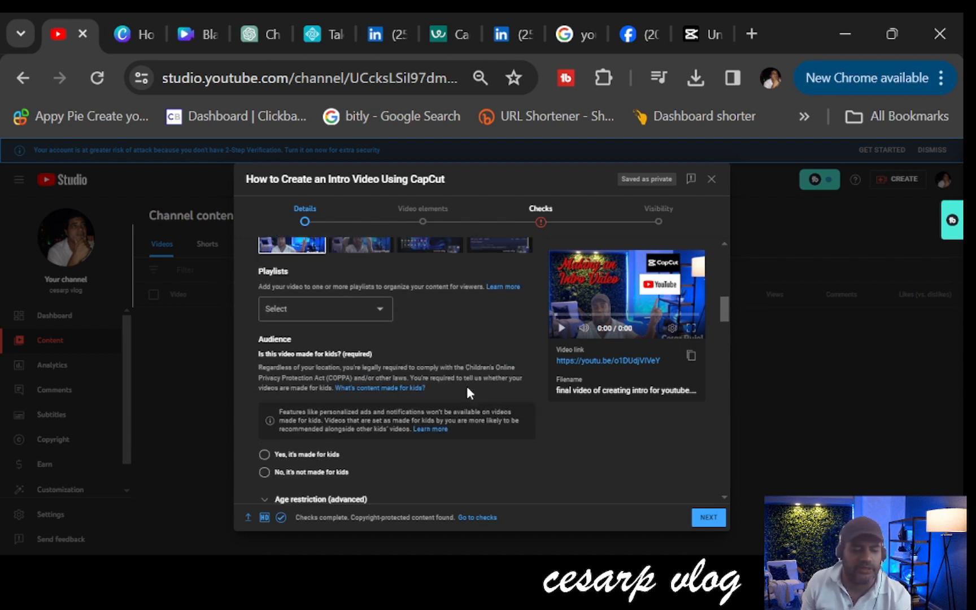
left_click(326, 316)
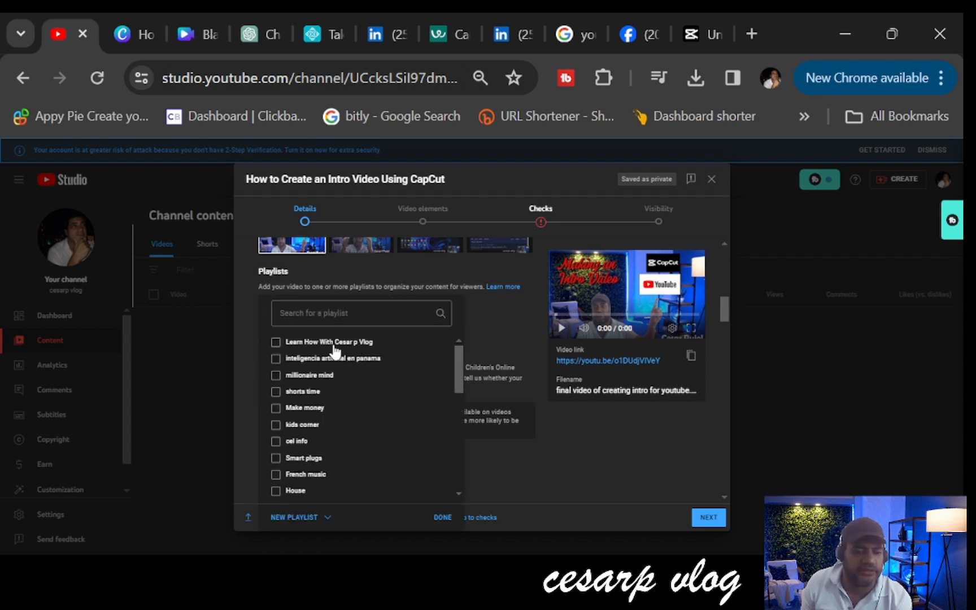
left_click(276, 342)
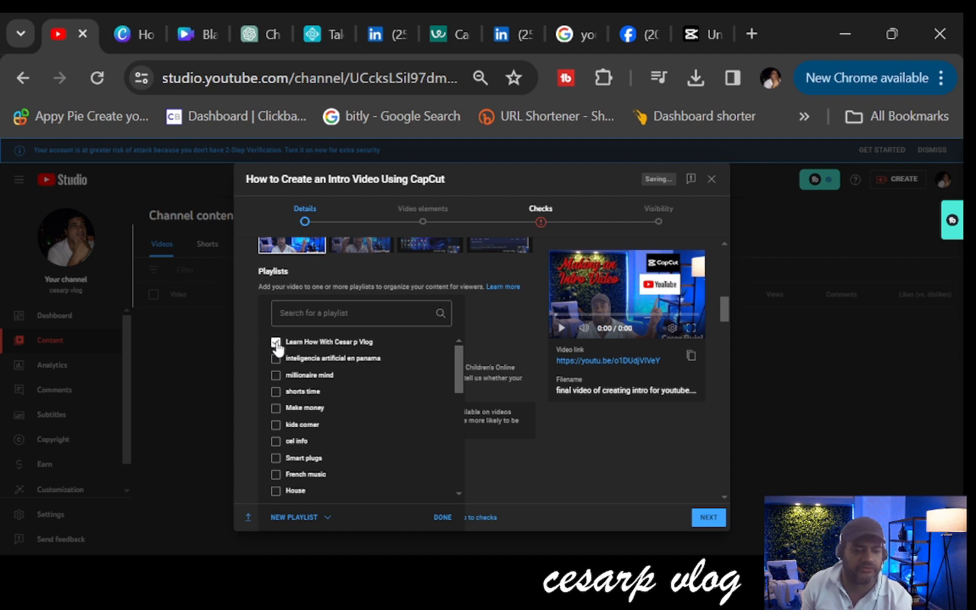
left_click(442, 517)
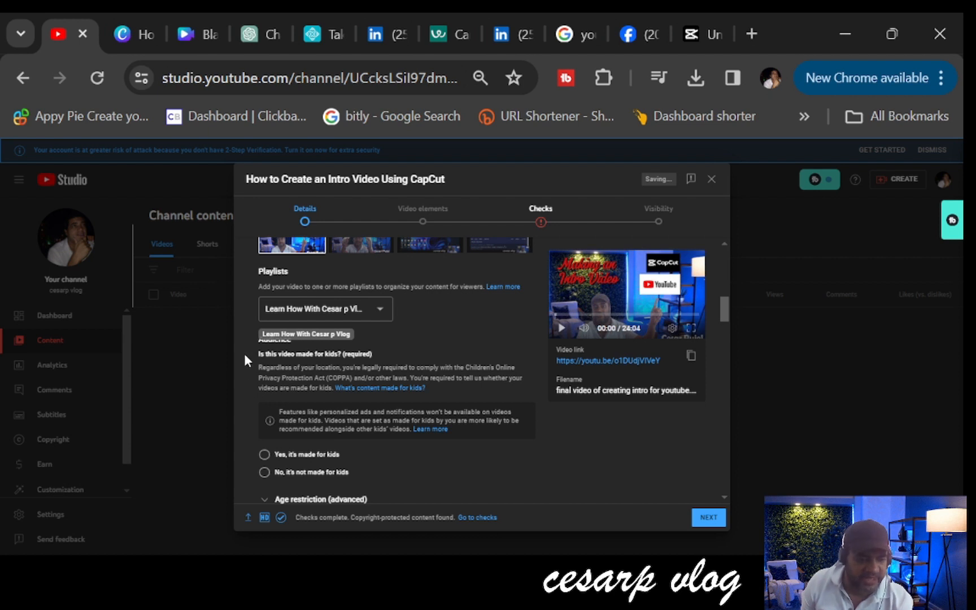
Set the video's audience to "Yes, it's made for kids" and dismiss the altered content tip.
scroll(244, 353, "down", 2)
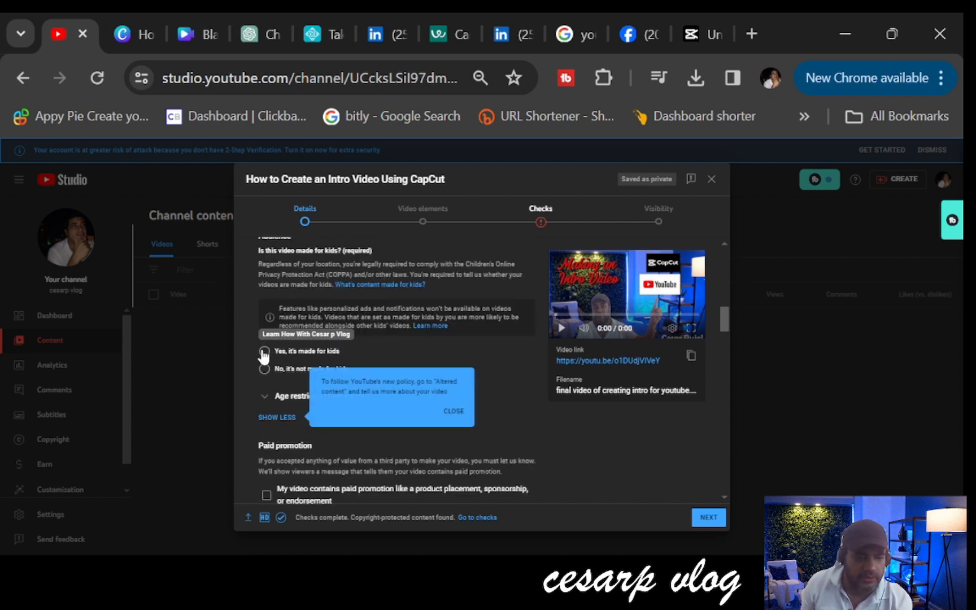
left_click(263, 352)
scroll(257, 323, "down", 2)
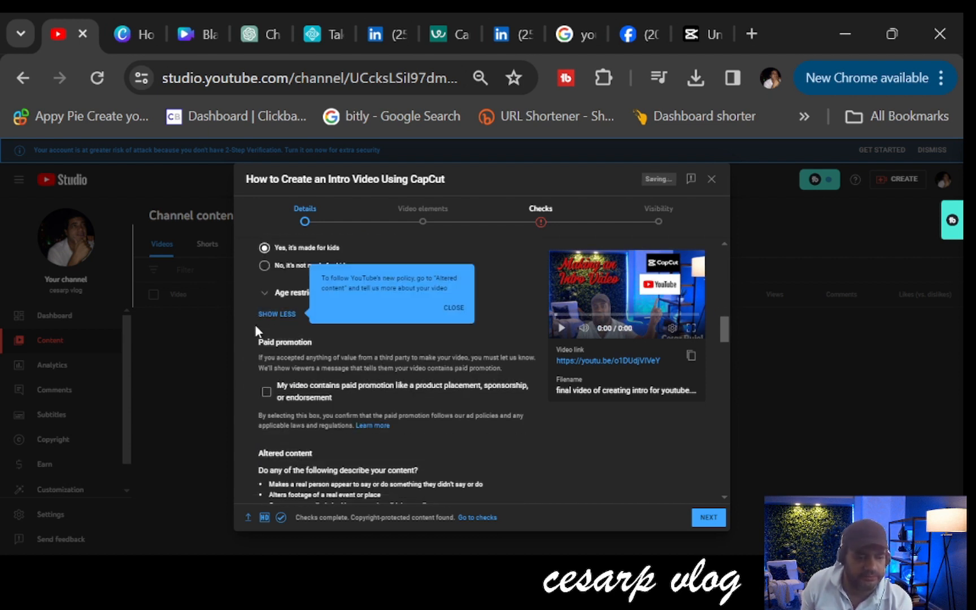
left_click(451, 308)
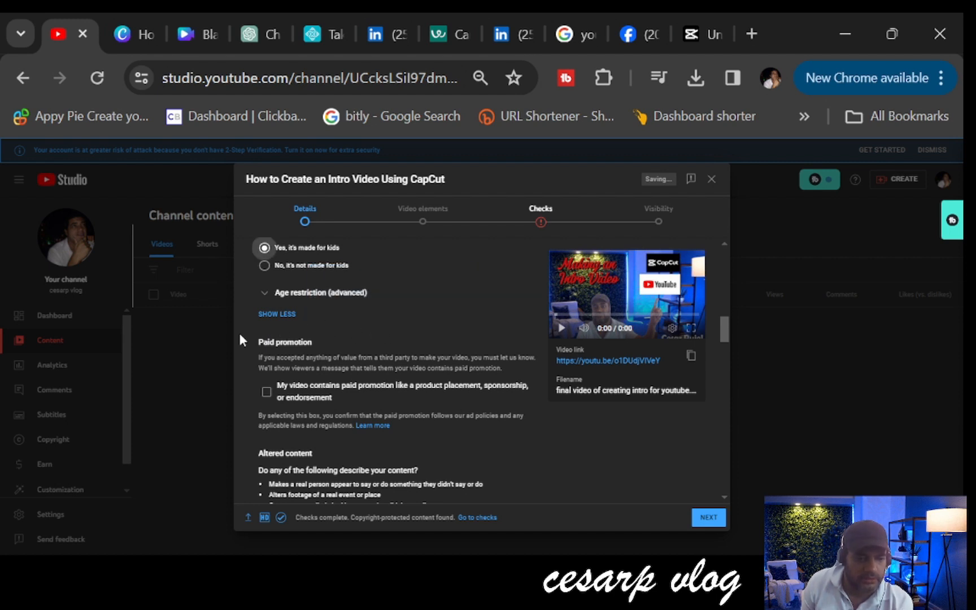
Answer the altered content question with "No".
scroll(237, 336, "down", 2)
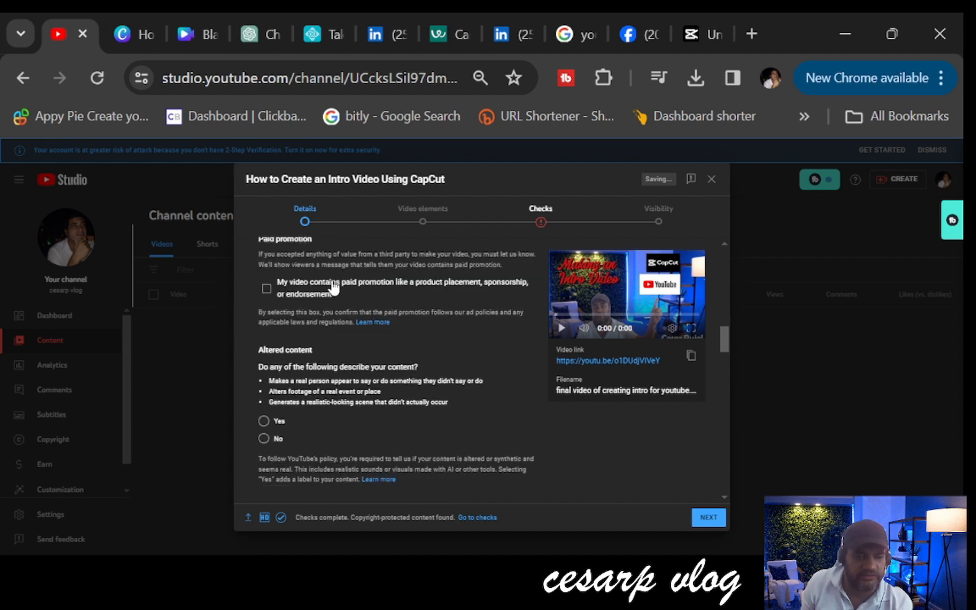
scroll(460, 328, "down", 2)
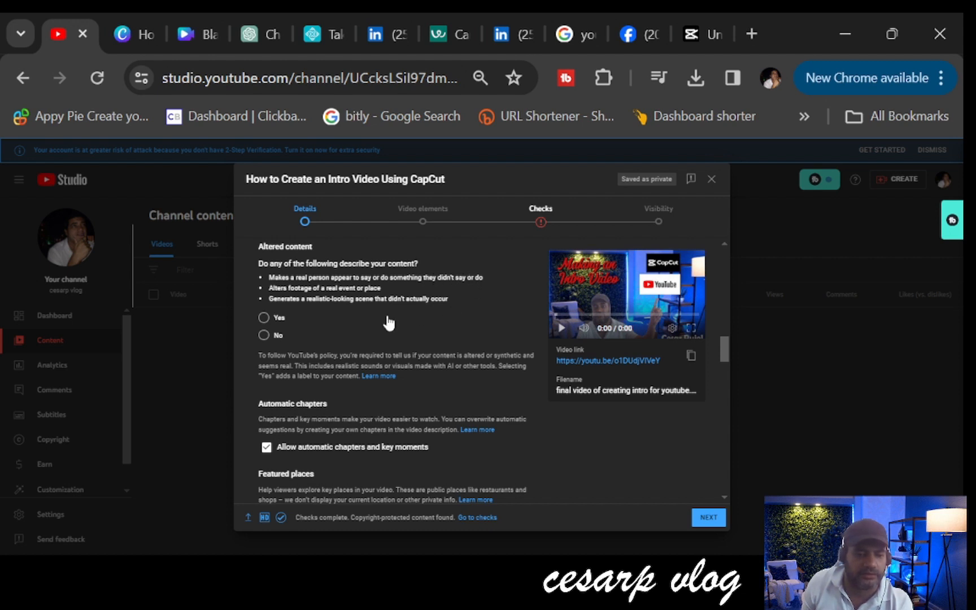
left_click(263, 336)
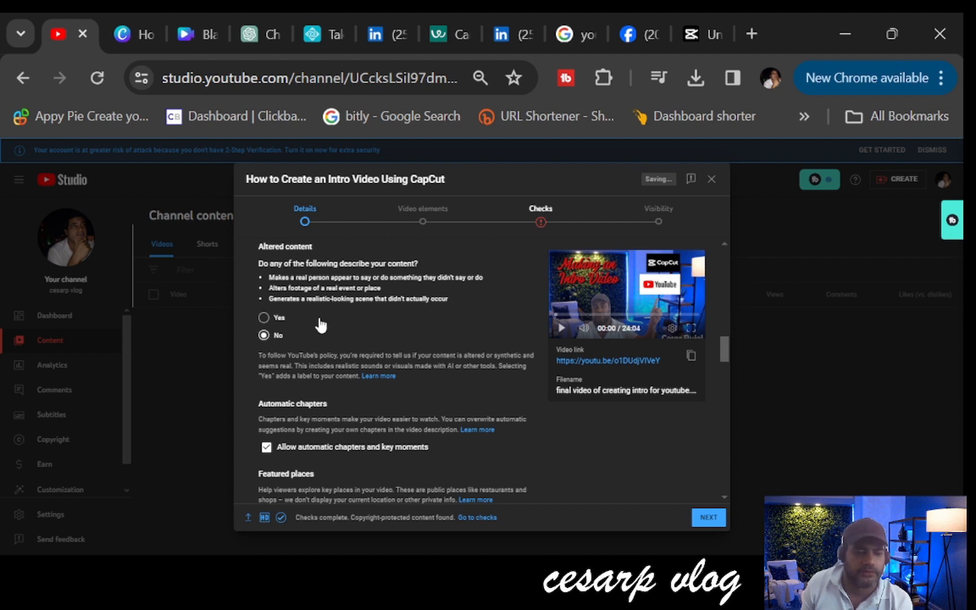
Add the tag "video editing" to the video's tags.
scroll(319, 325, "down", 2)
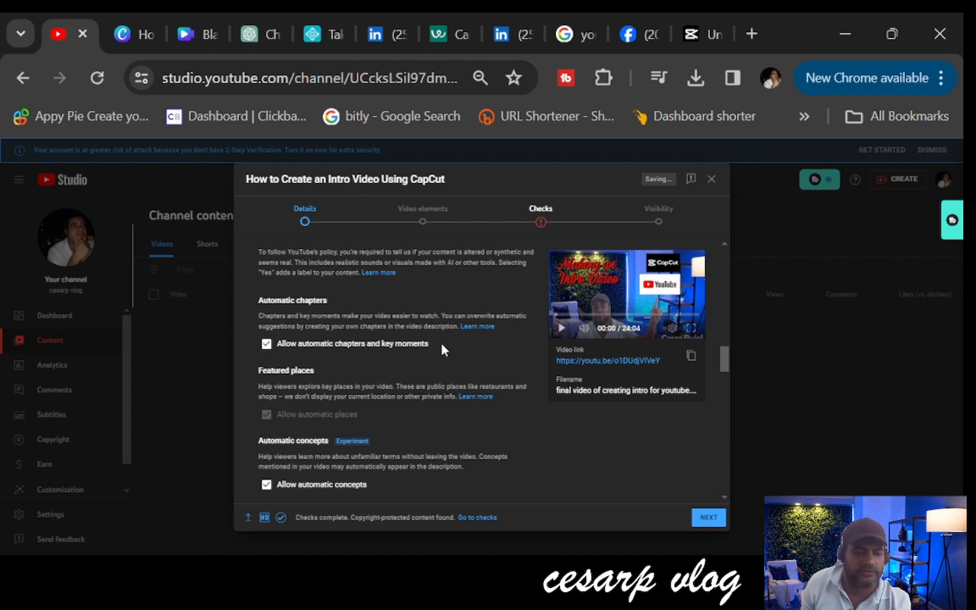
scroll(472, 345, "down", 2)
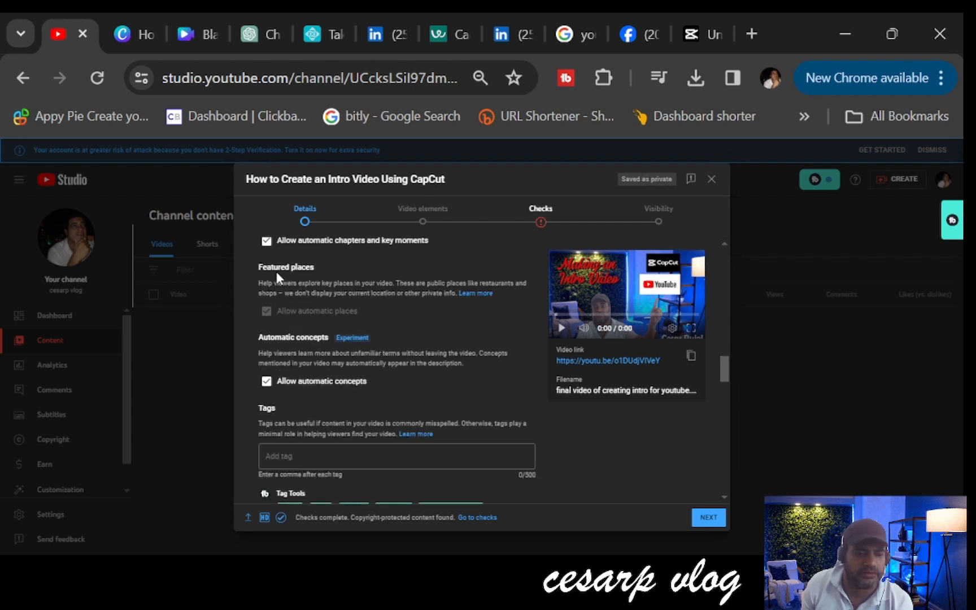
scroll(402, 320, "down", 2)
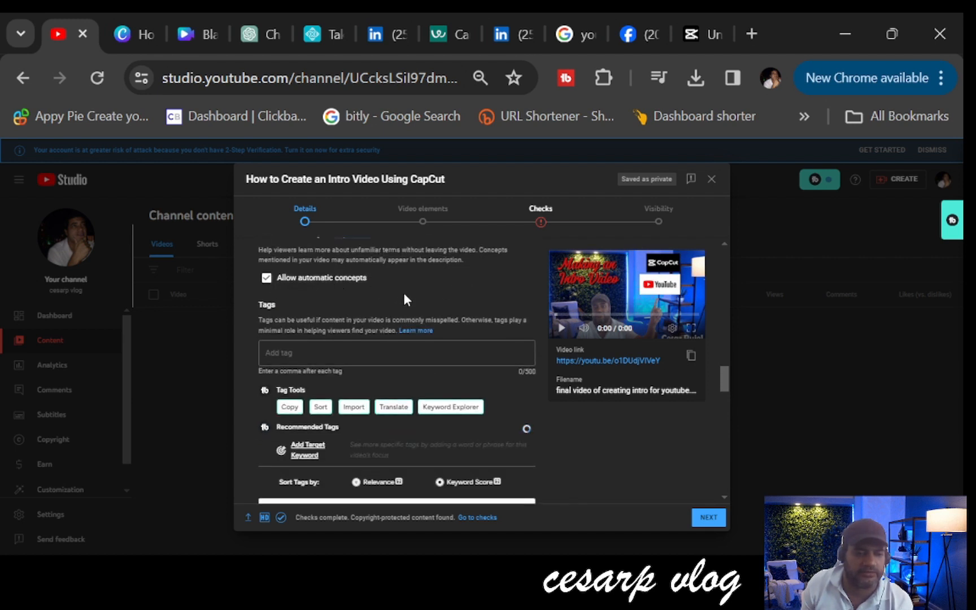
scroll(406, 298, "down", 2)
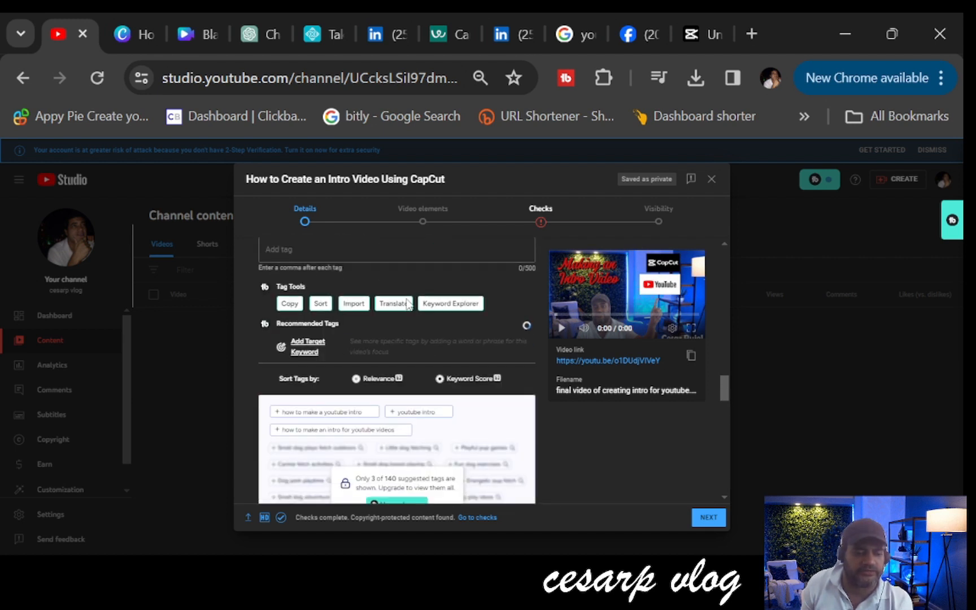
scroll(402, 302, "up", 2)
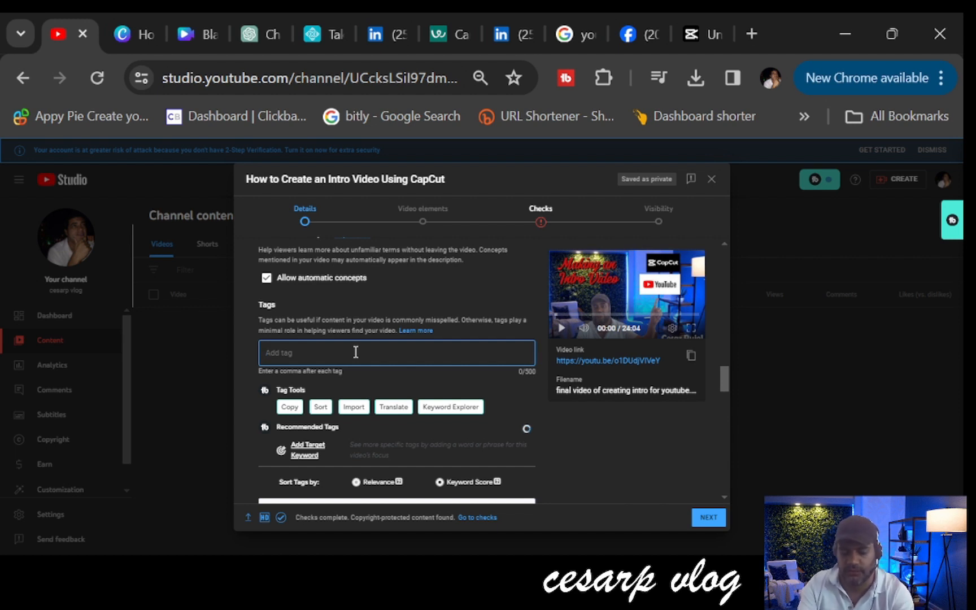
type("video")
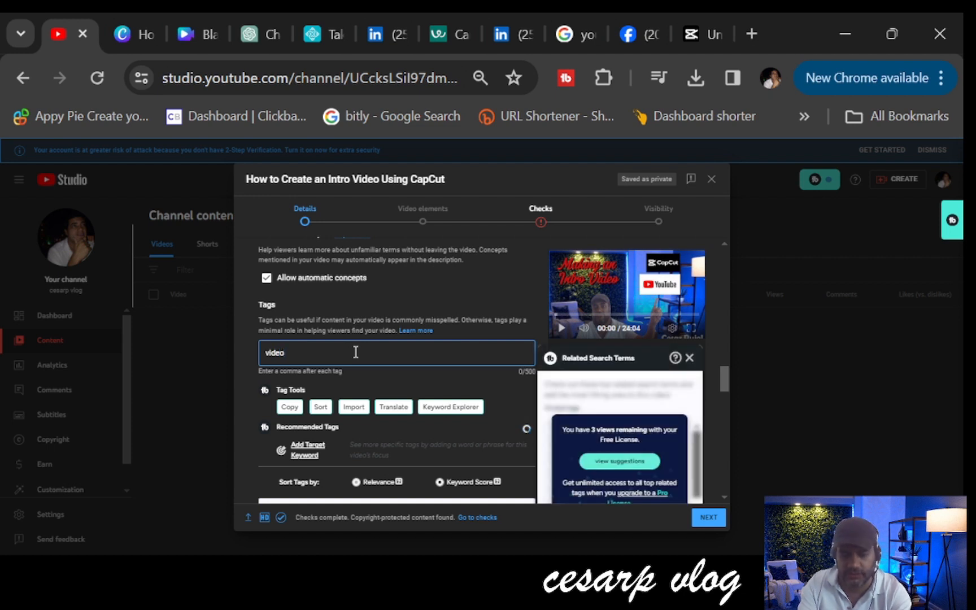
type(" edit")
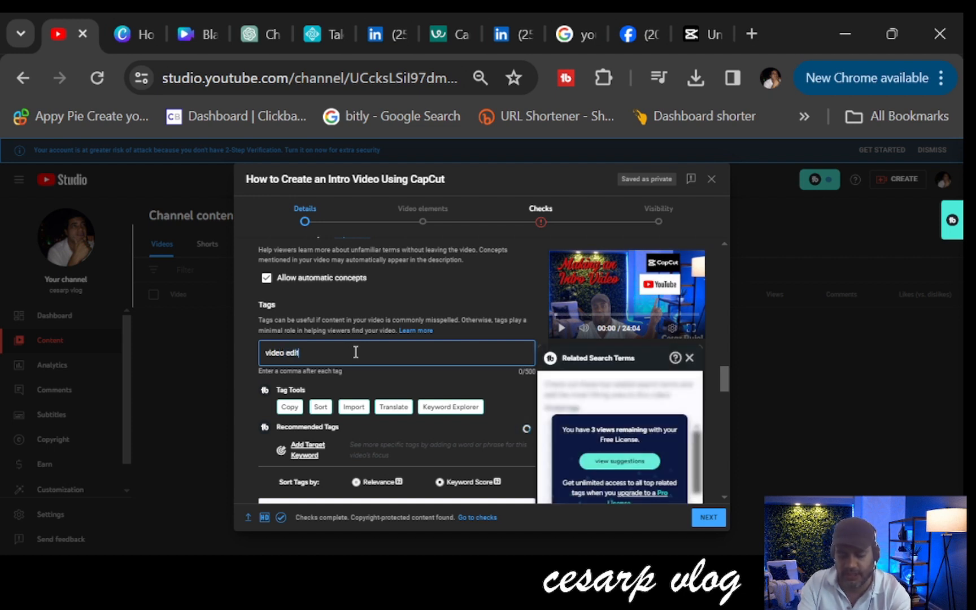
type("ing")
key("Return")
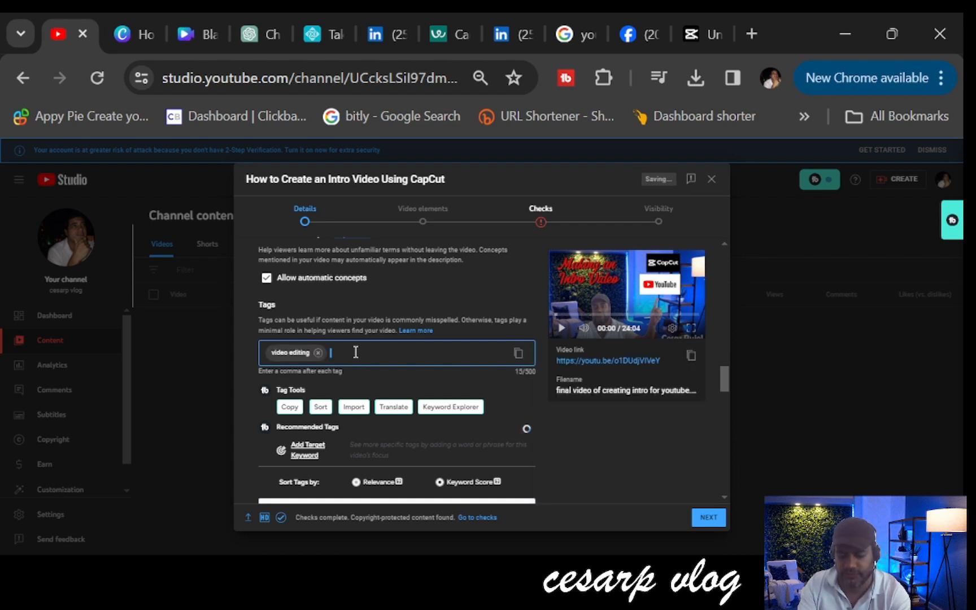
Add two more tags to the video: "edit videos" and "making a thumbnail".
type("edit v")
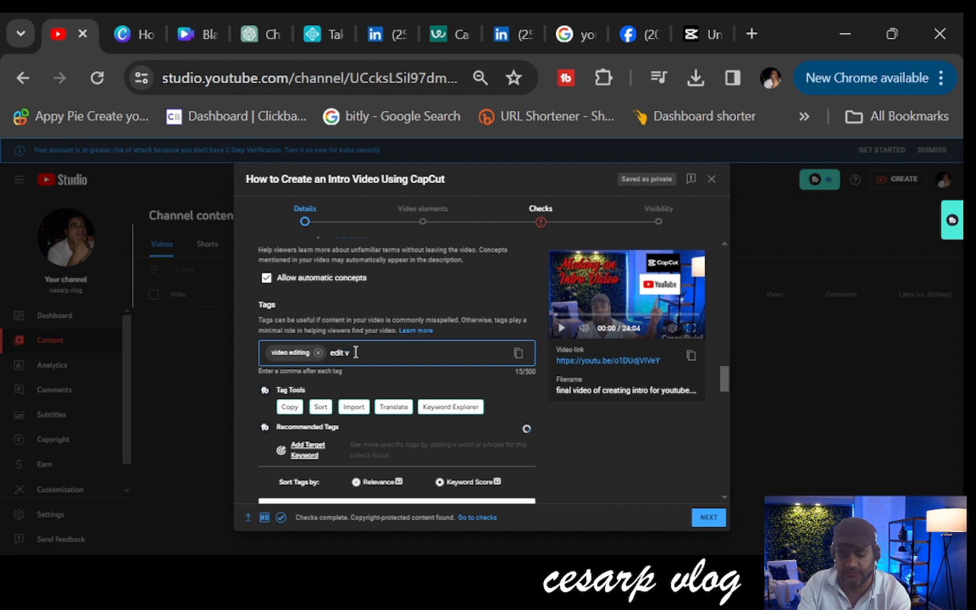
type("ideos")
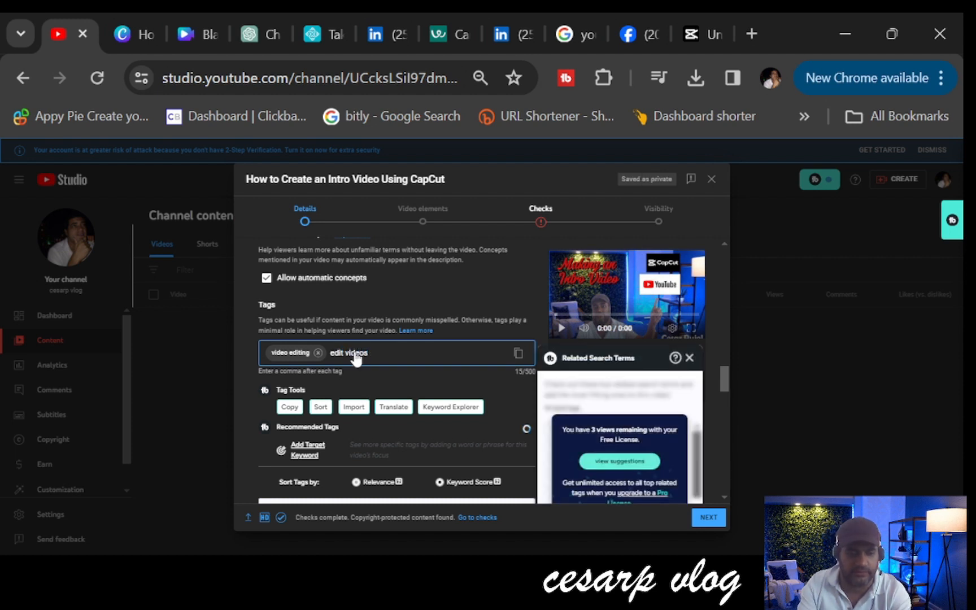
key("Return")
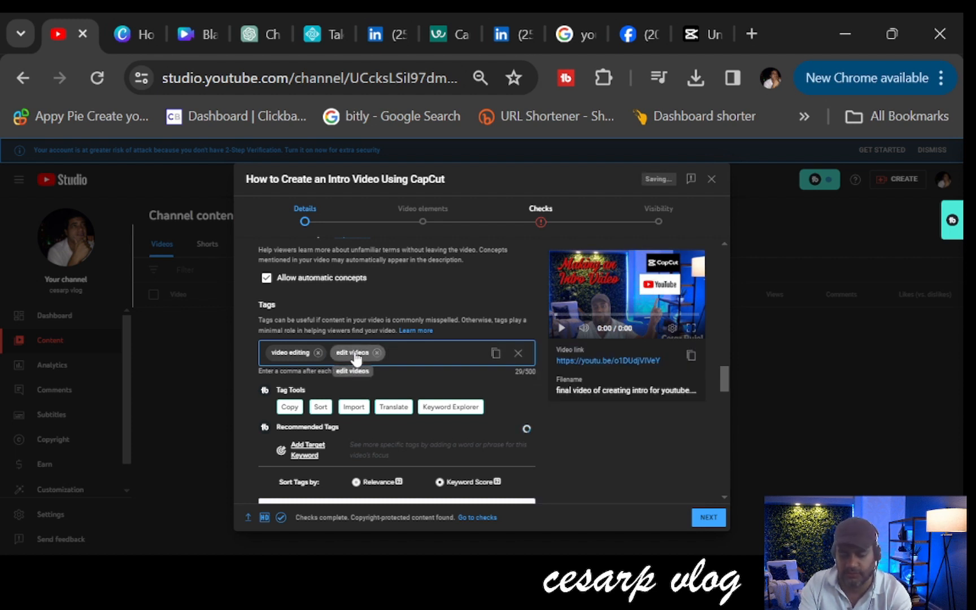
type("making")
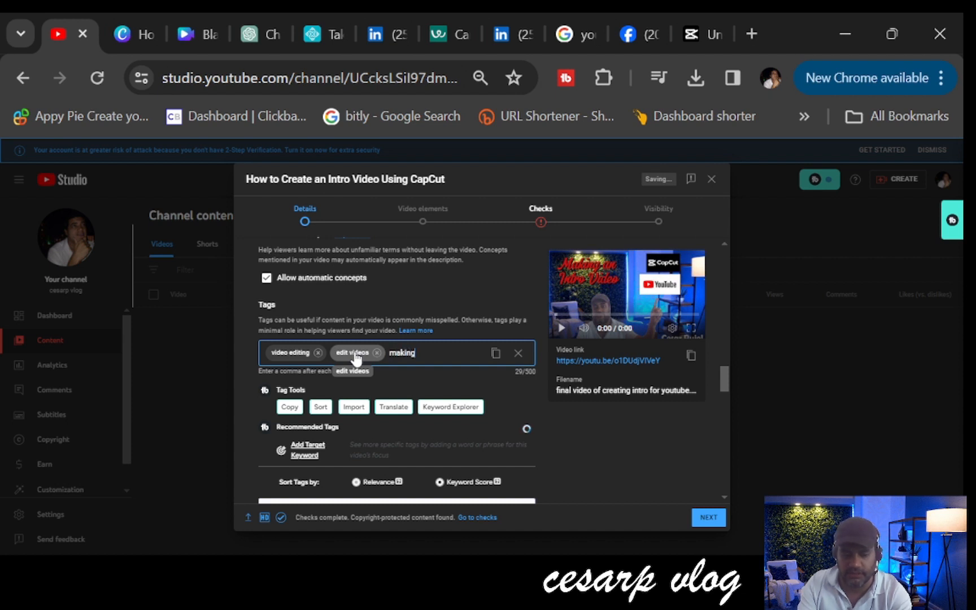
type(" a thum")
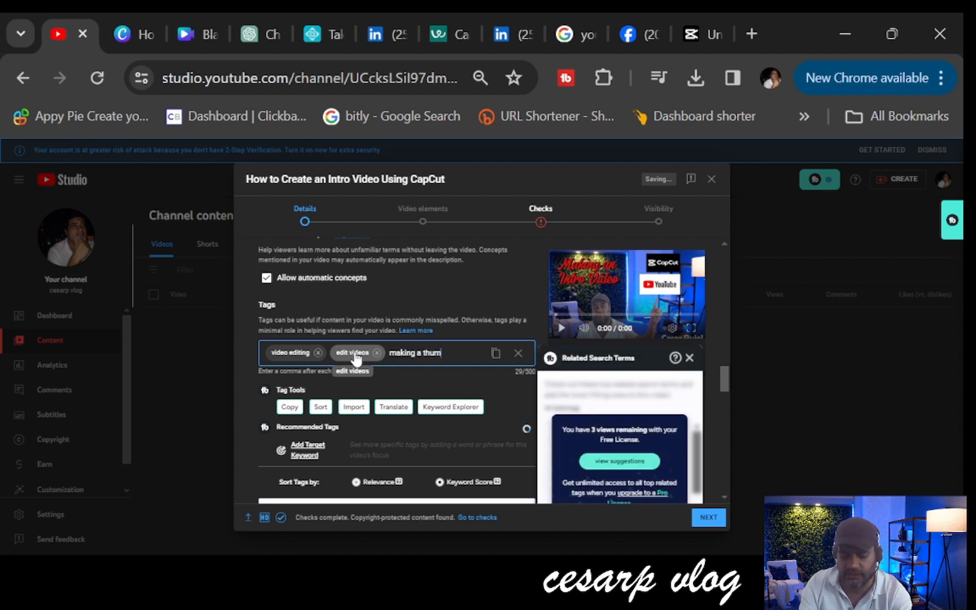
type("bnail")
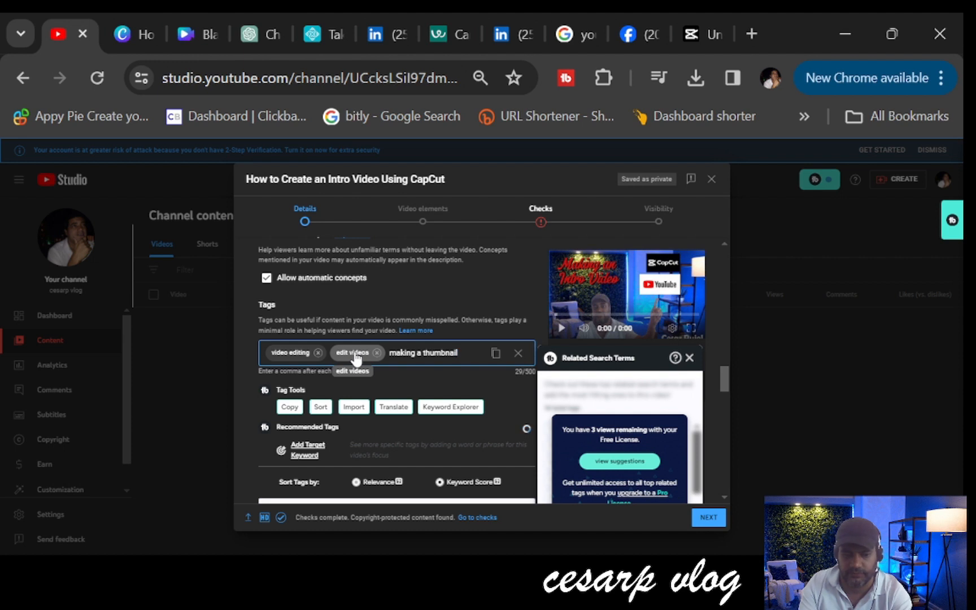
key("Return")
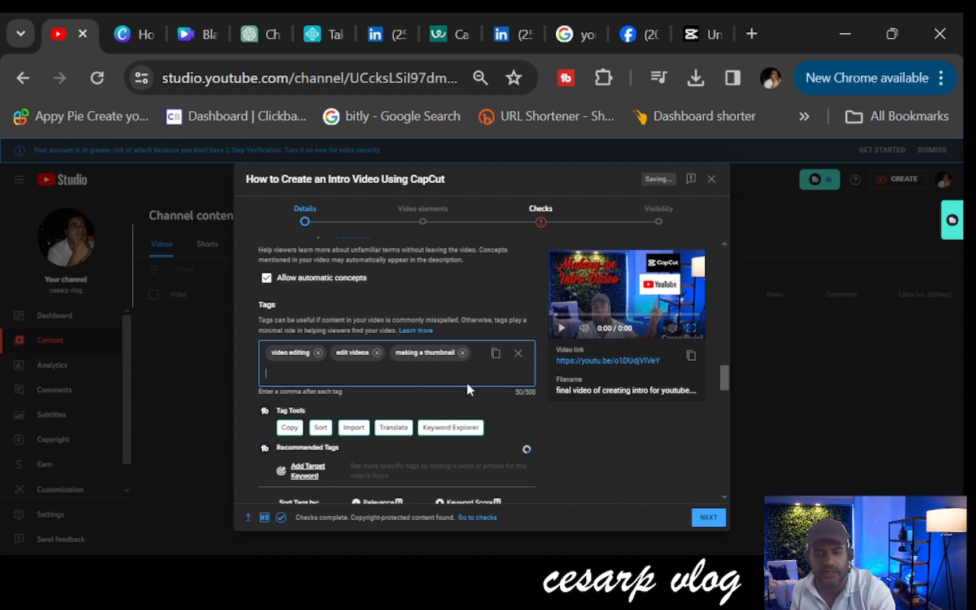
Look through the recommended tags and the remaining detail settings: language, recording date, license, Shorts remixing, category and comments.
scroll(533, 410, "down", 2)
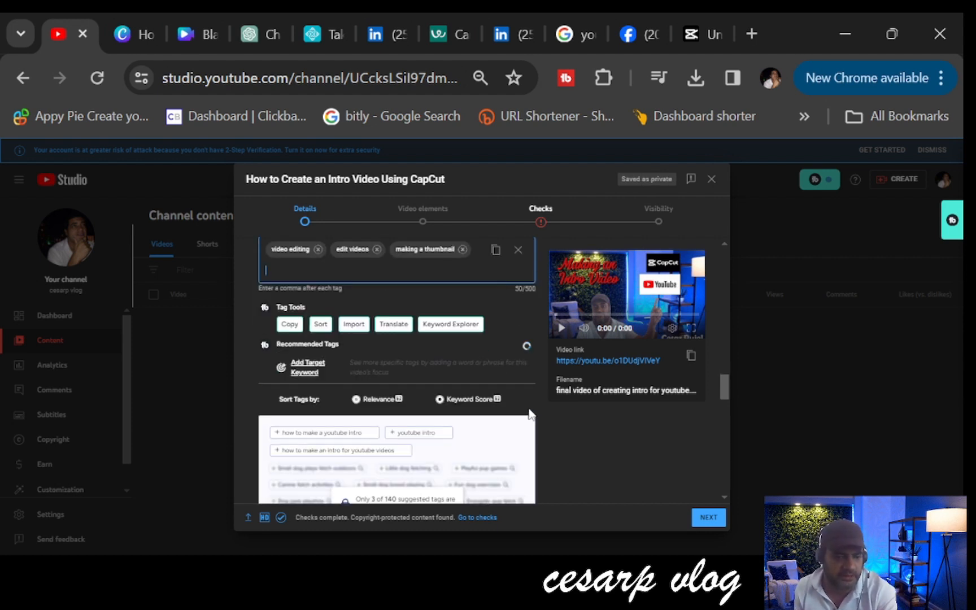
scroll(254, 384, "down", 2)
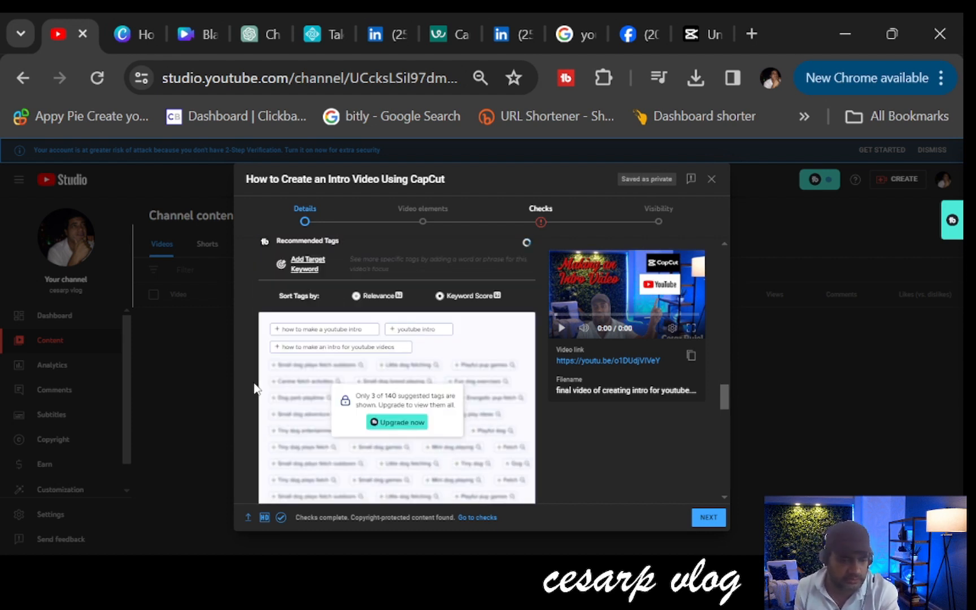
scroll(255, 387, "down", 4)
scroll(254, 387, "up", 2)
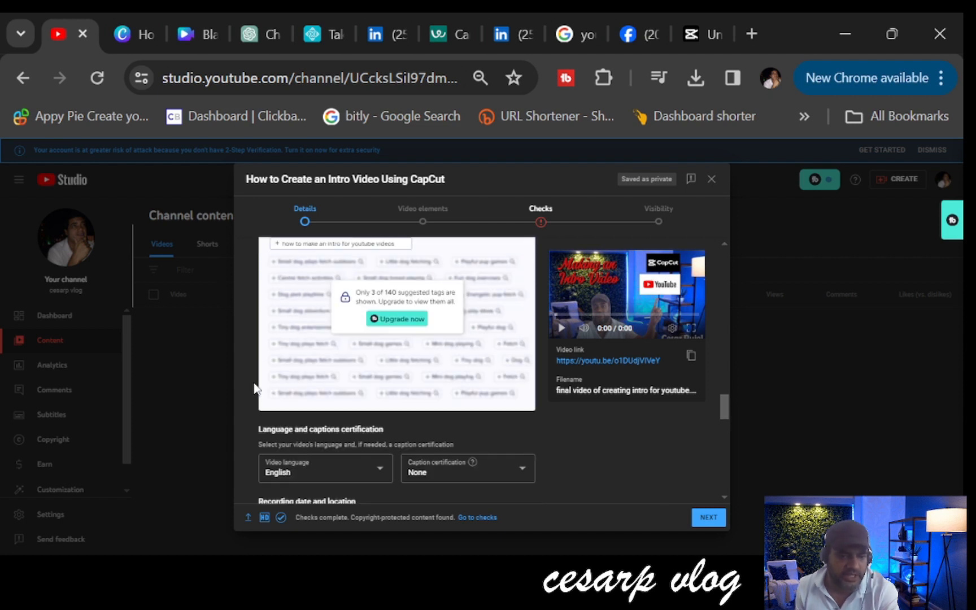
scroll(254, 388, "up", 2)
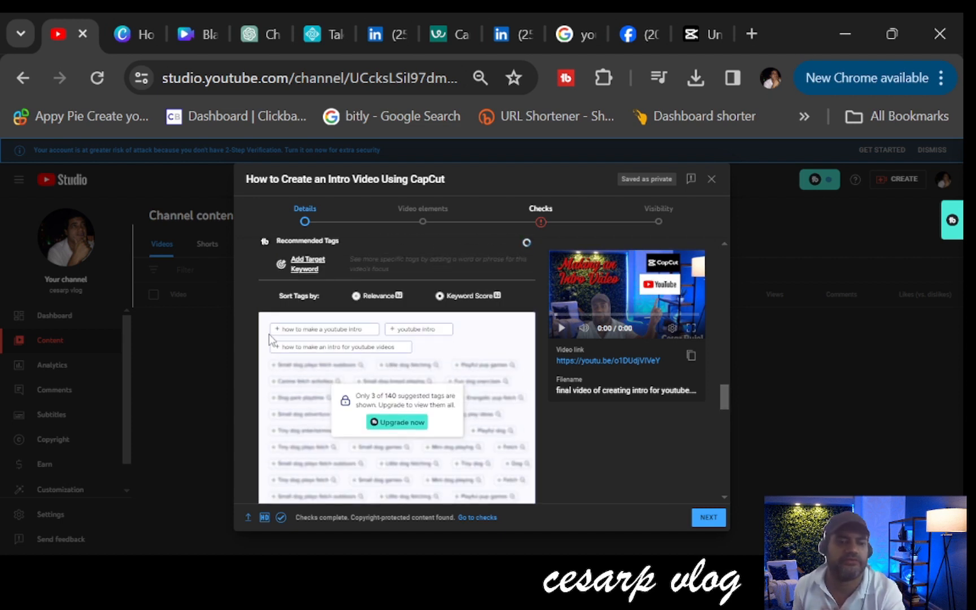
scroll(288, 307, "up", 2)
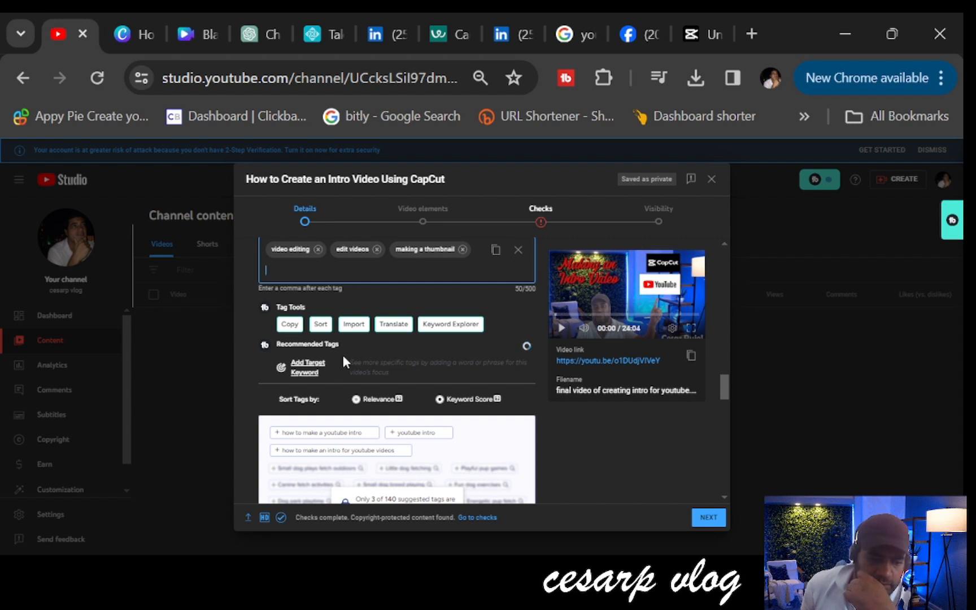
mouse_move(526, 346)
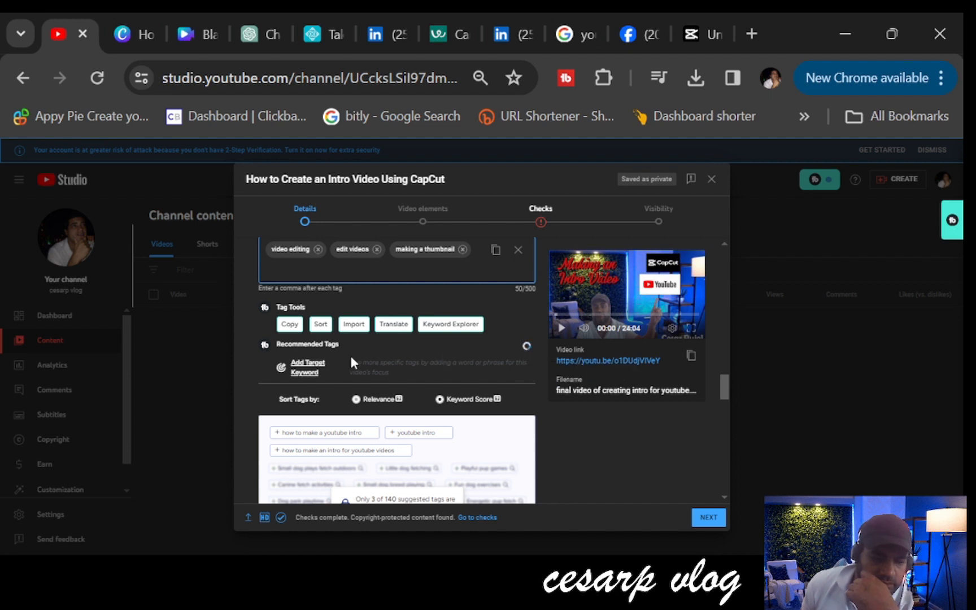
scroll(248, 353, "down", 8)
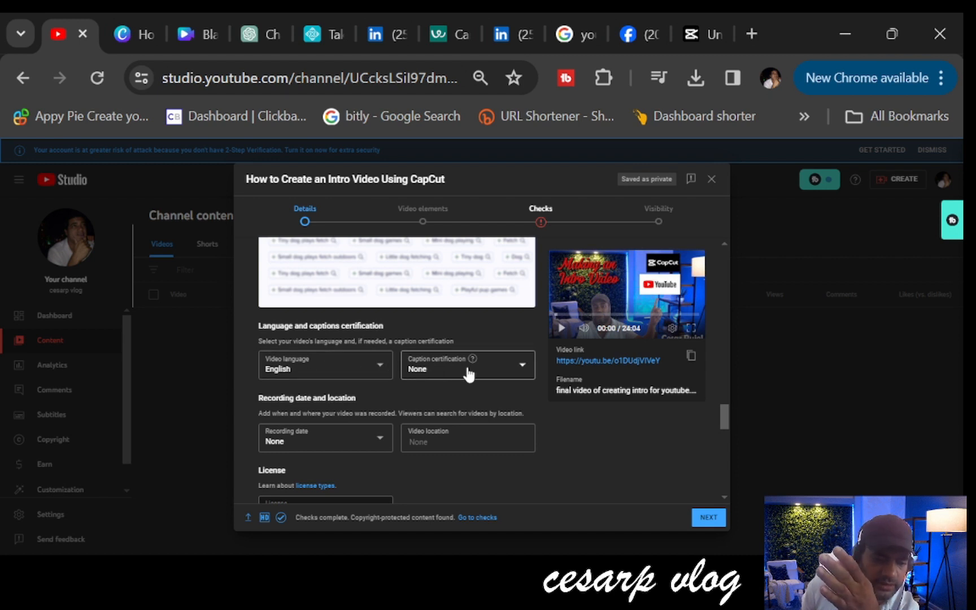
scroll(468, 372, "down", 2)
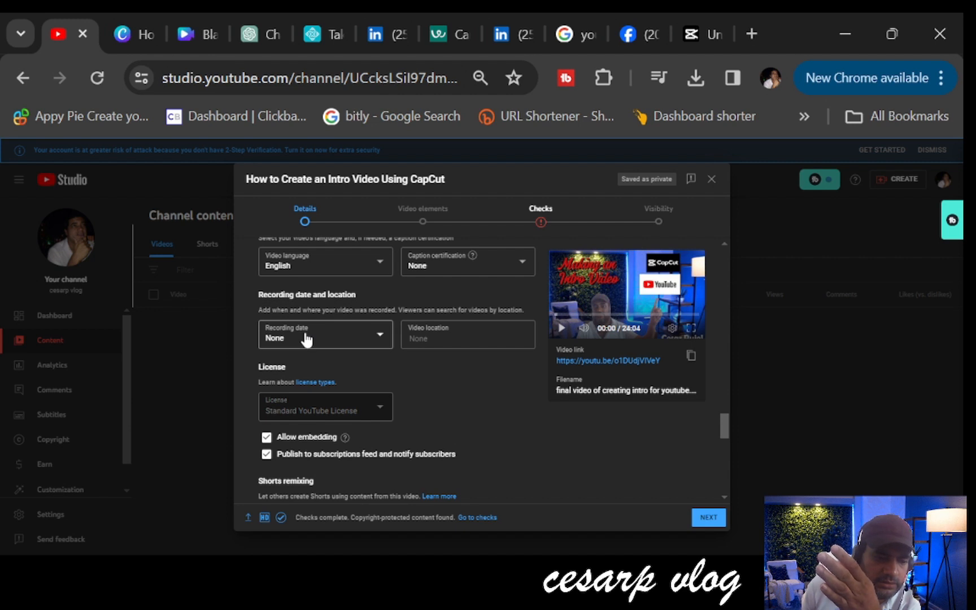
scroll(339, 332, "down", 2)
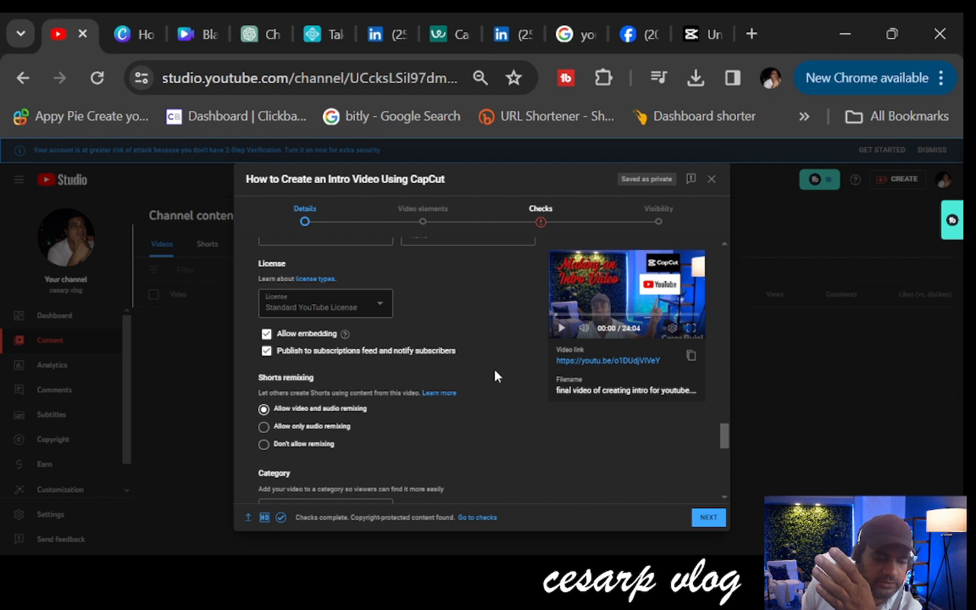
scroll(495, 372, "down", 2)
scroll(486, 373, "down", 2)
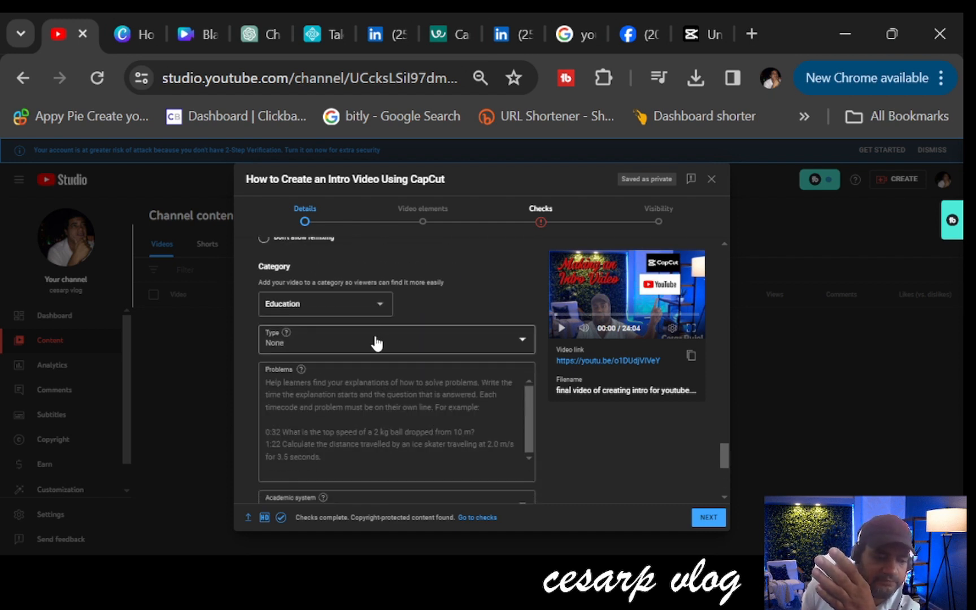
scroll(451, 306, "down", 2)
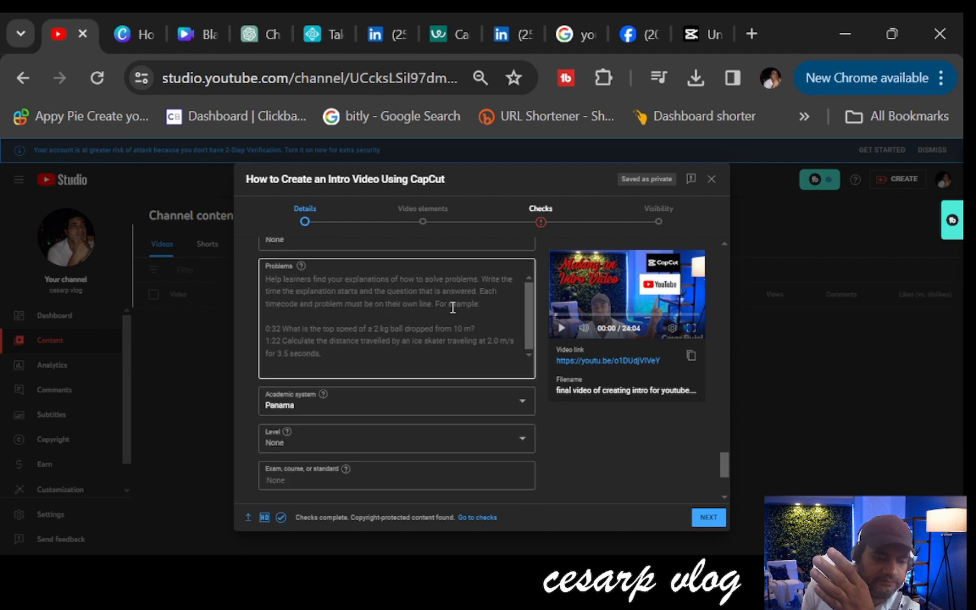
scroll(451, 310, "down", 3)
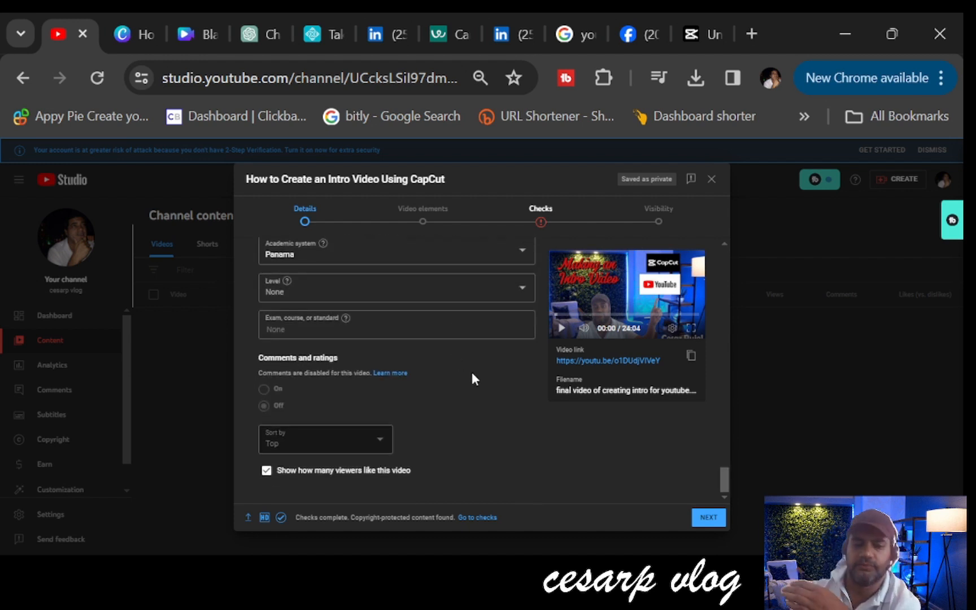
Review all of the video's details once more, from the title and description through to comments and ratings.
scroll(342, 384, "up", 5)
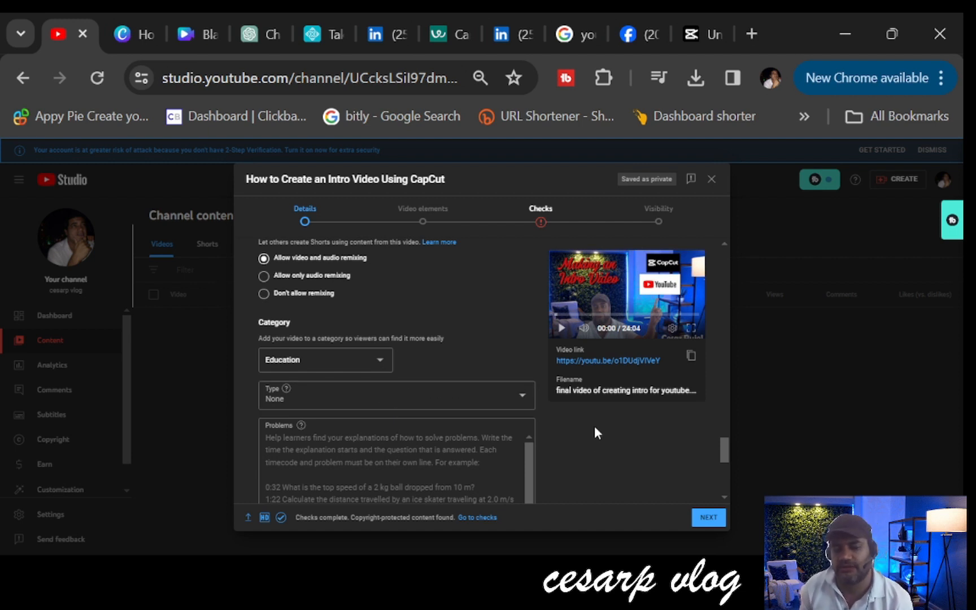
scroll(593, 439, "up", 2)
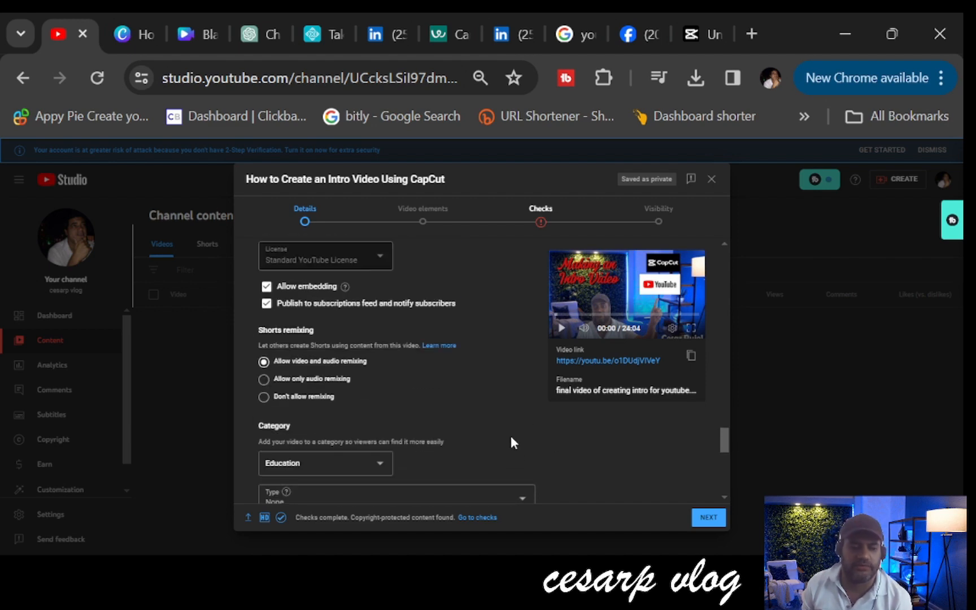
scroll(508, 433, "up", 4)
scroll(510, 442, "up", 10)
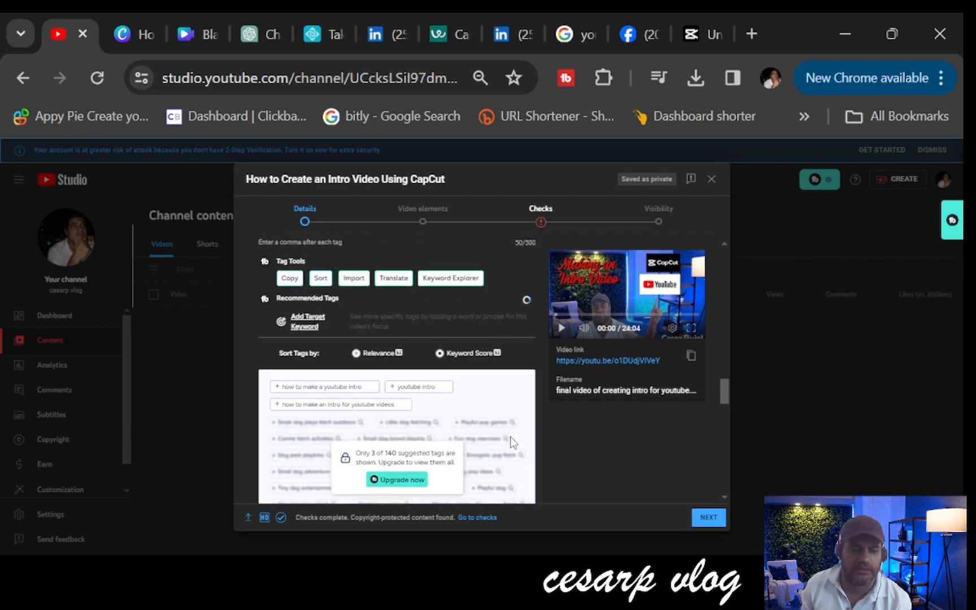
scroll(509, 442, "up", 10)
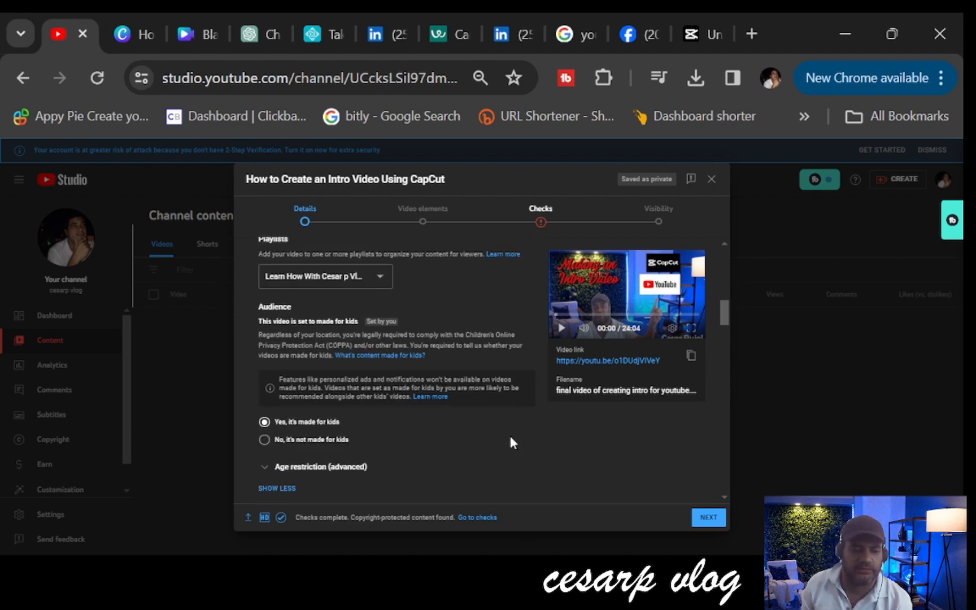
scroll(512, 442, "up", 3)
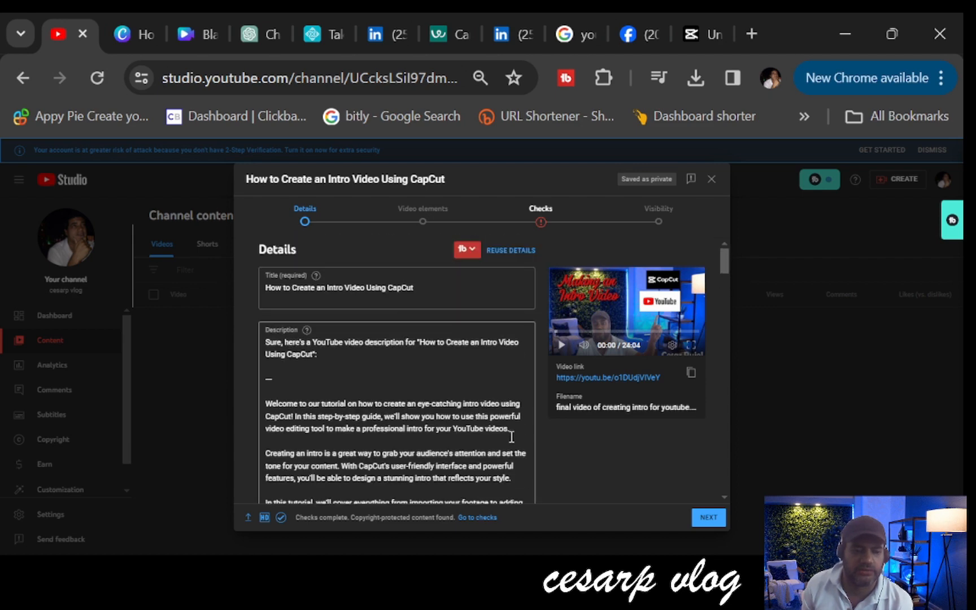
scroll(512, 437, "down", 15)
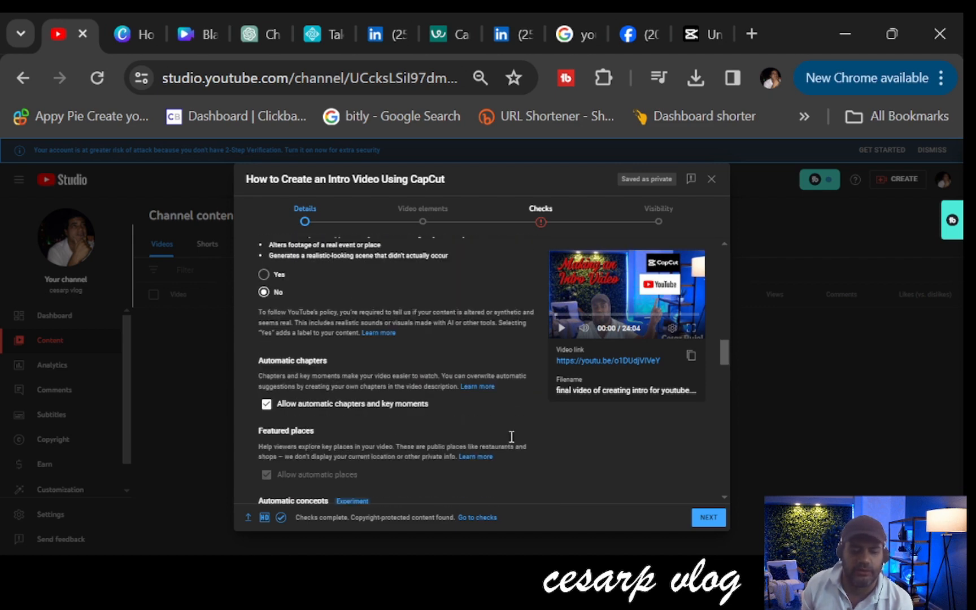
scroll(511, 437, "down", 10)
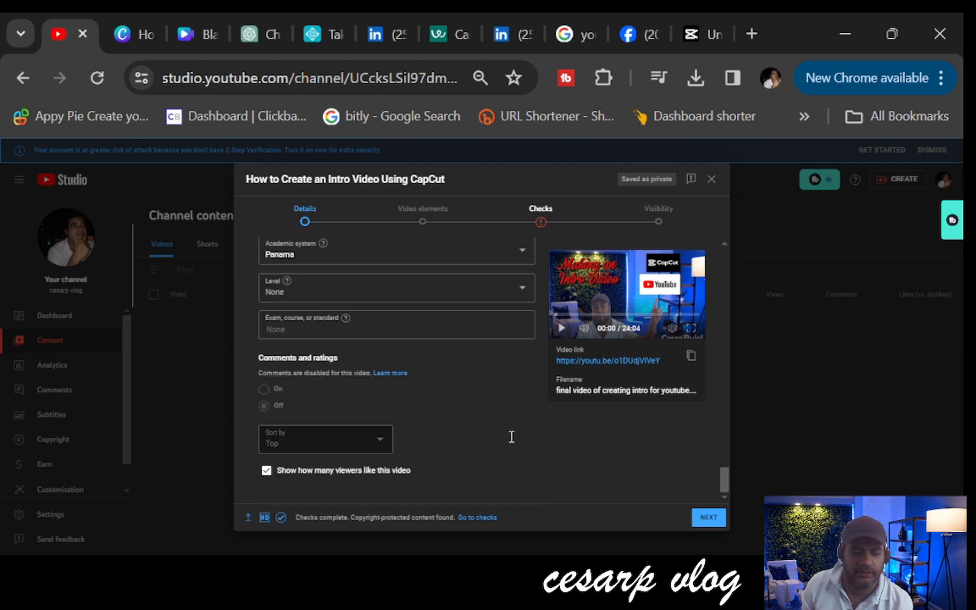
Advance past the video elements without adding any and open the copyright details in the checks.
left_click(707, 518)
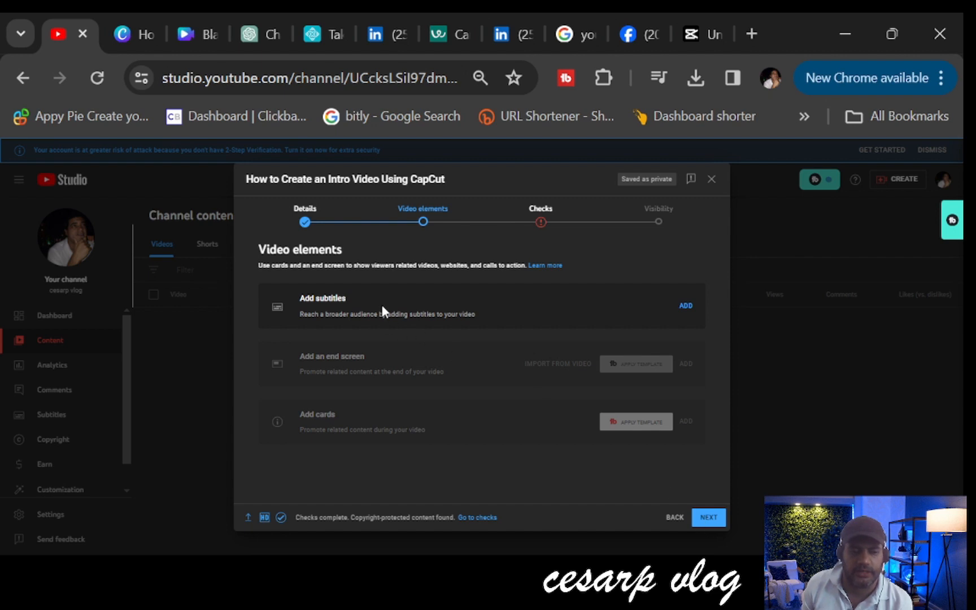
left_click(707, 518)
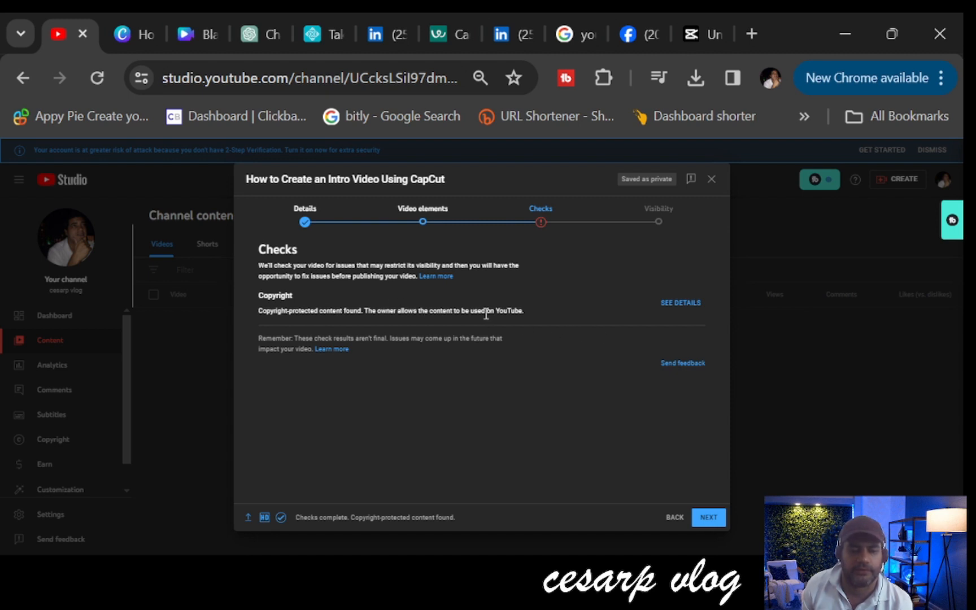
left_click(680, 305)
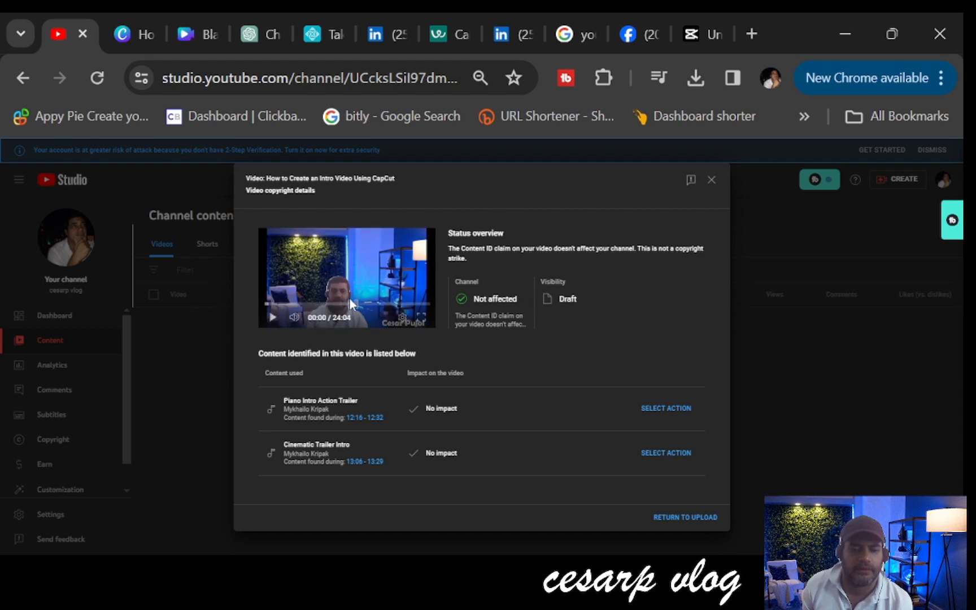
Play a short part of the video in the copyright details, pause it and return to the upload.
left_click(271, 321)
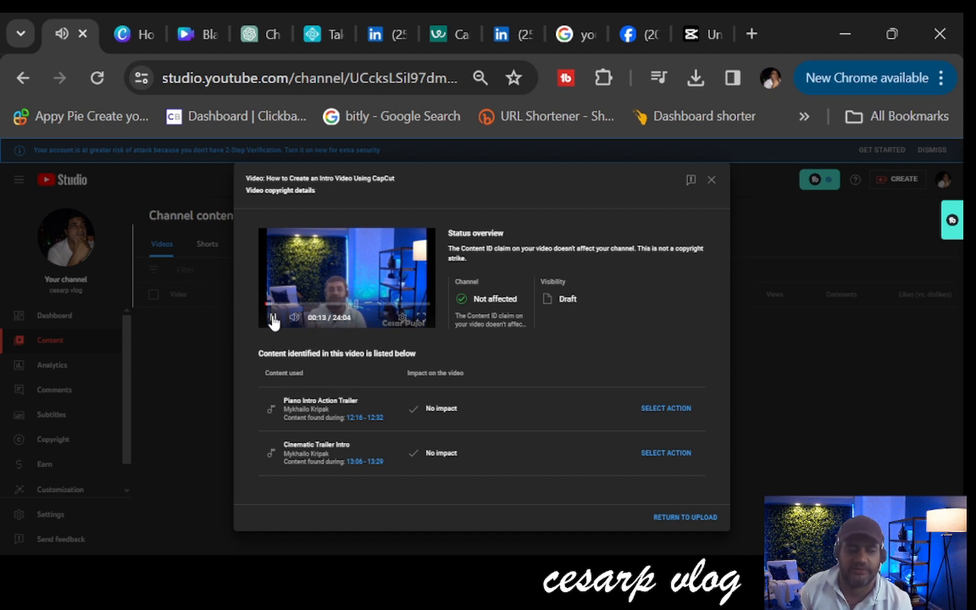
left_click(272, 317)
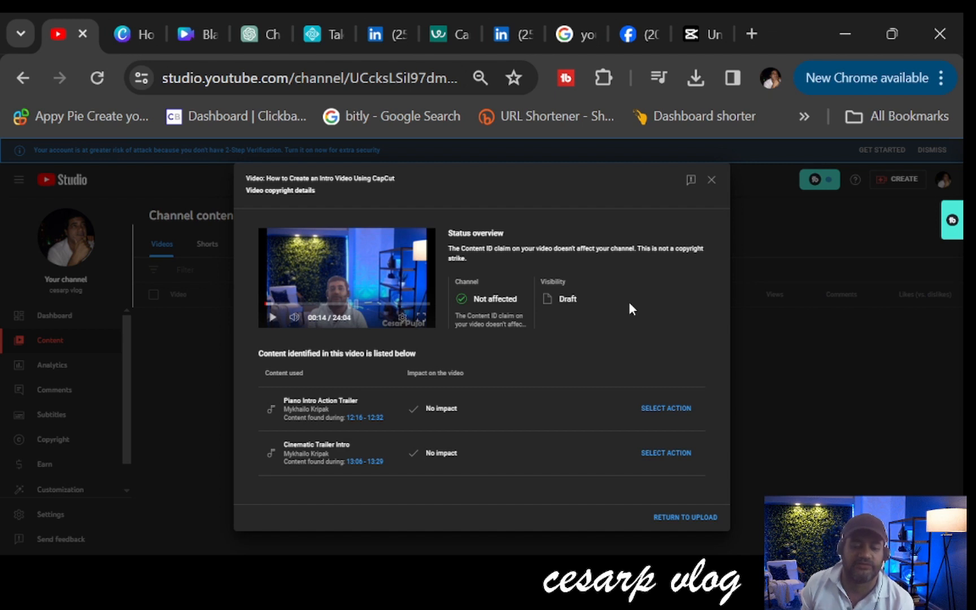
left_click(670, 518)
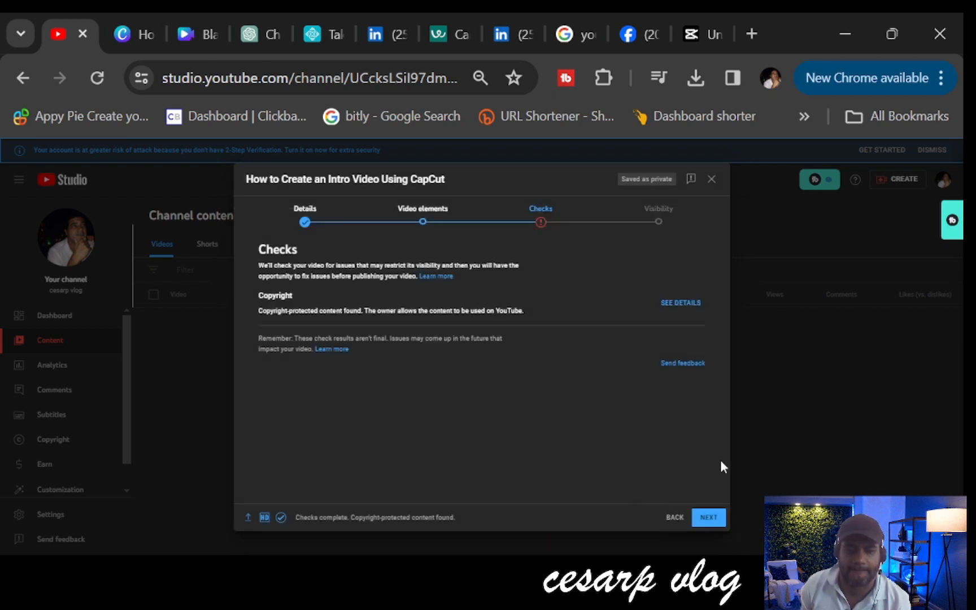
Proceed to the visibility settings and make the video Public, set as an instant Premiere.
left_click(706, 518)
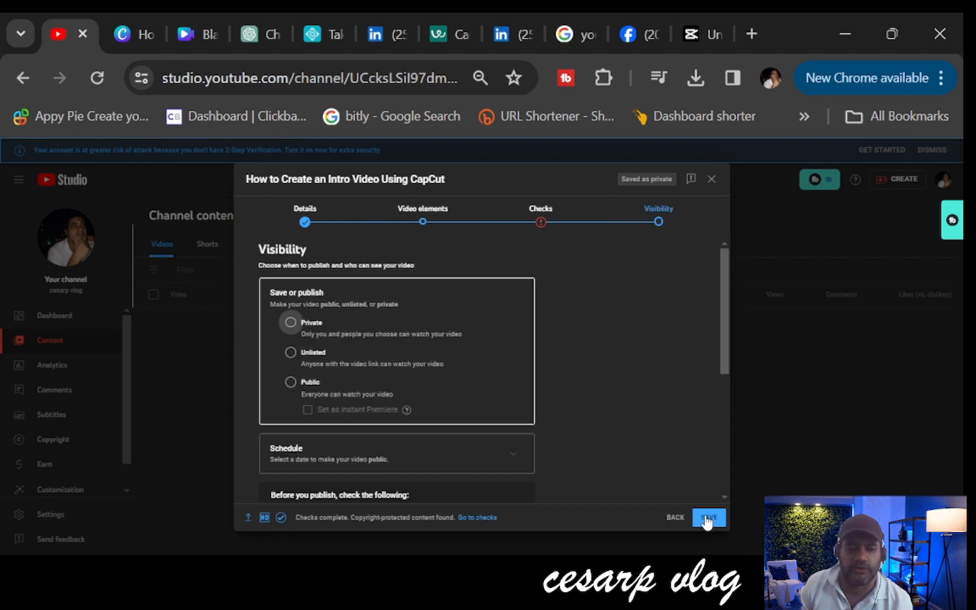
left_click(291, 384)
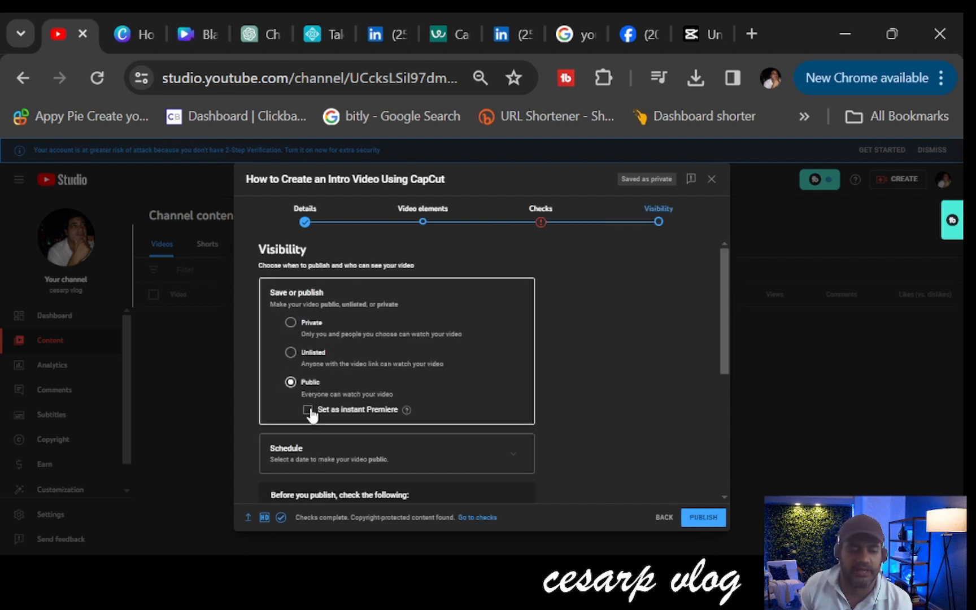
left_click(307, 410)
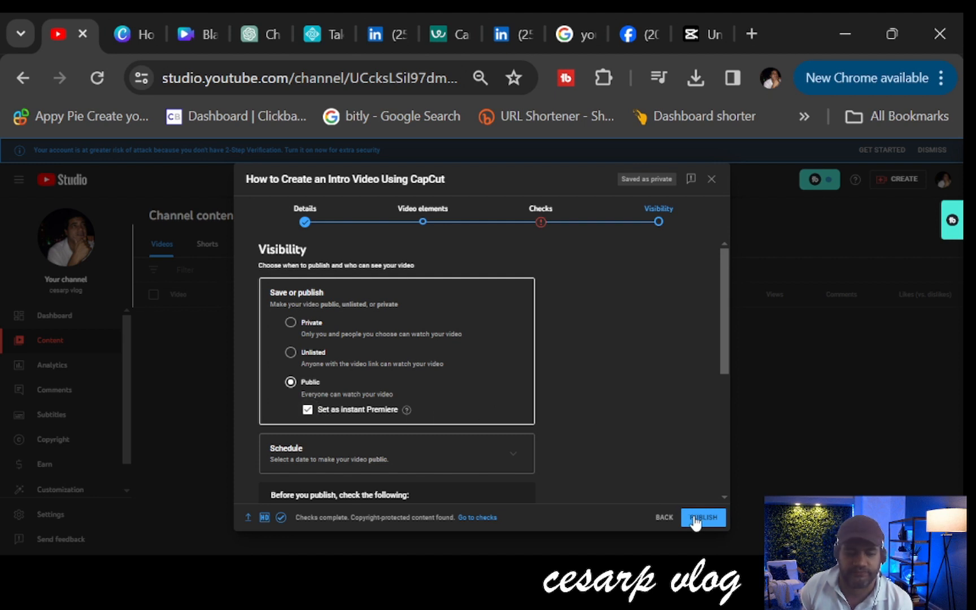
Check the pre-publishing guidance, publish the video and close the sharing dialog.
scroll(696, 409, "down", 5)
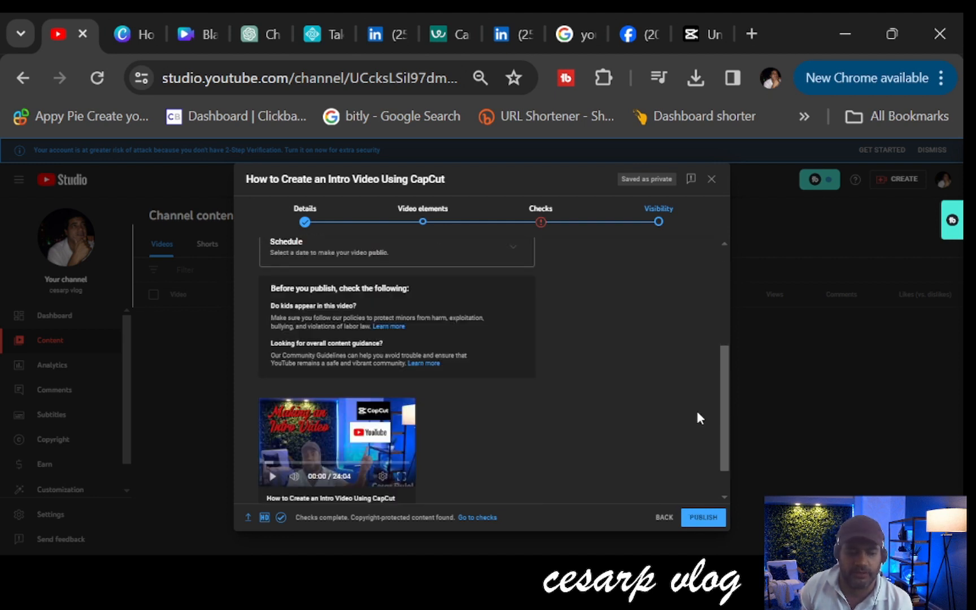
scroll(694, 416, "up", 5)
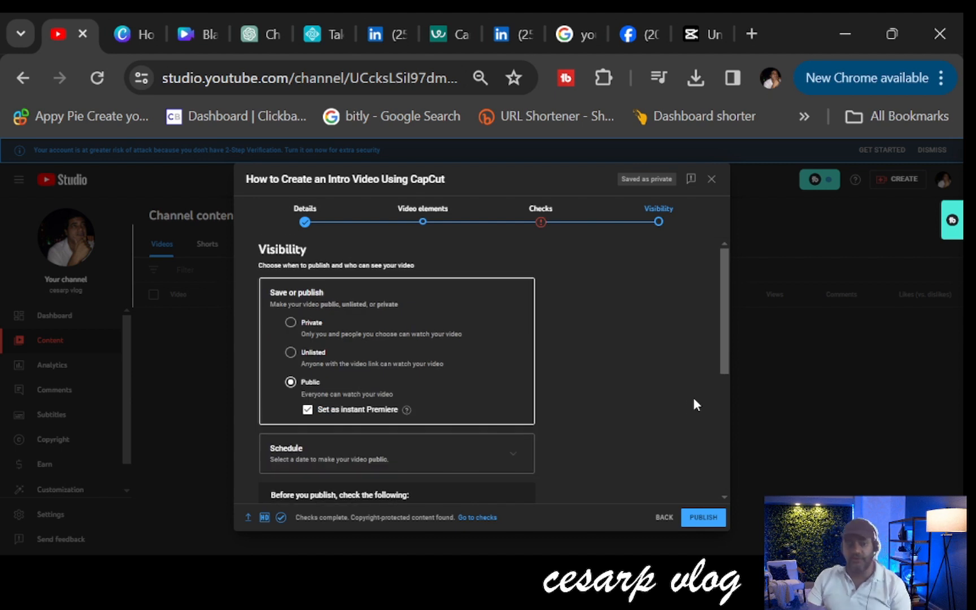
left_click(699, 521)
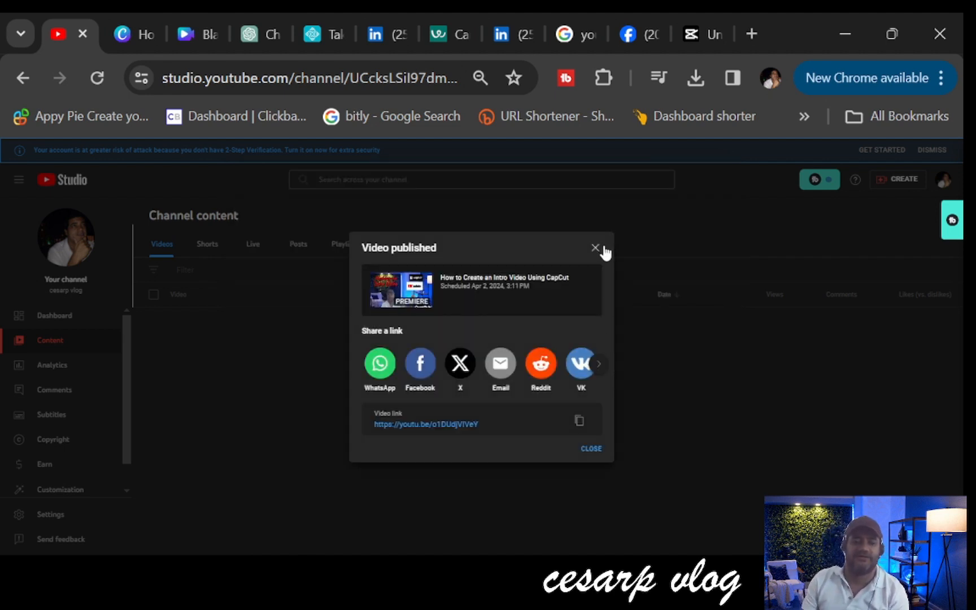
left_click(585, 450)
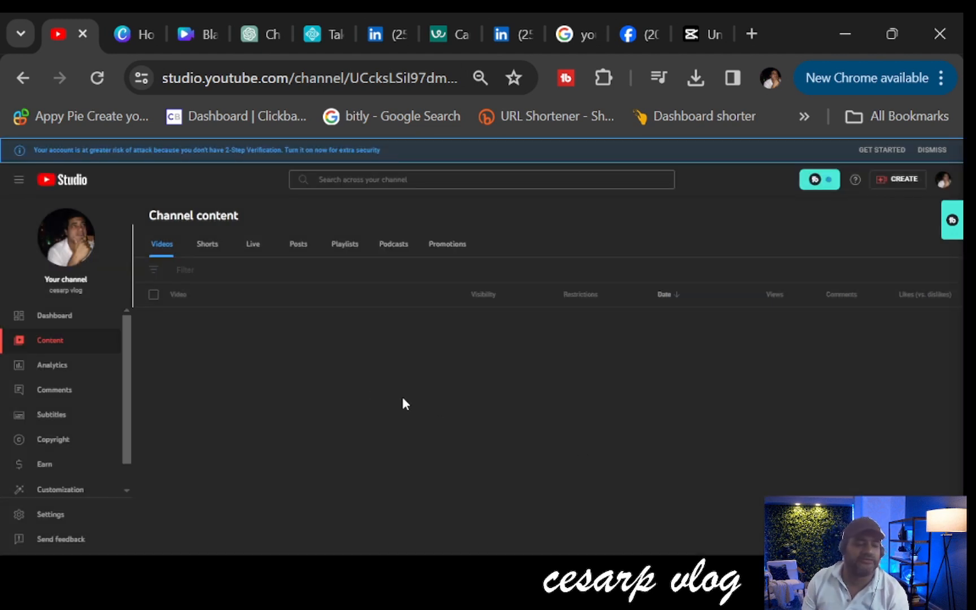